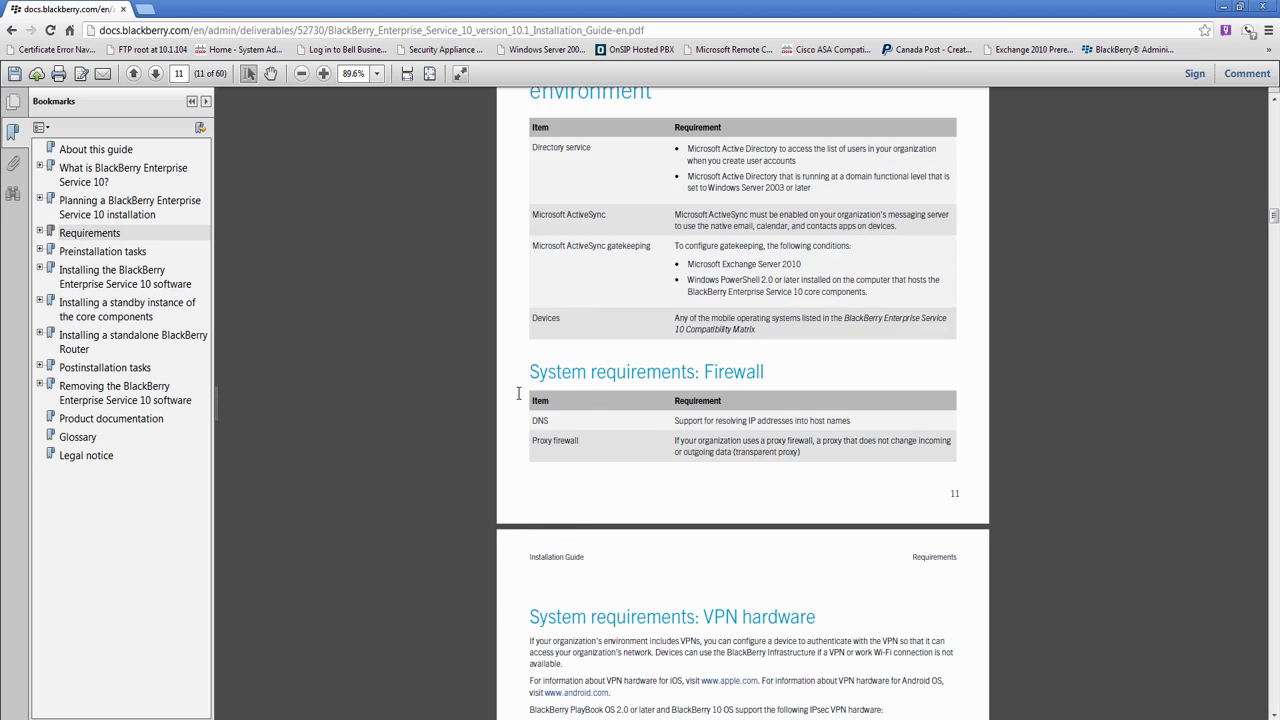
{"action": "scroll", "coordinate": [519, 393], "scroll_direction": "down", "scroll_amount": 10}
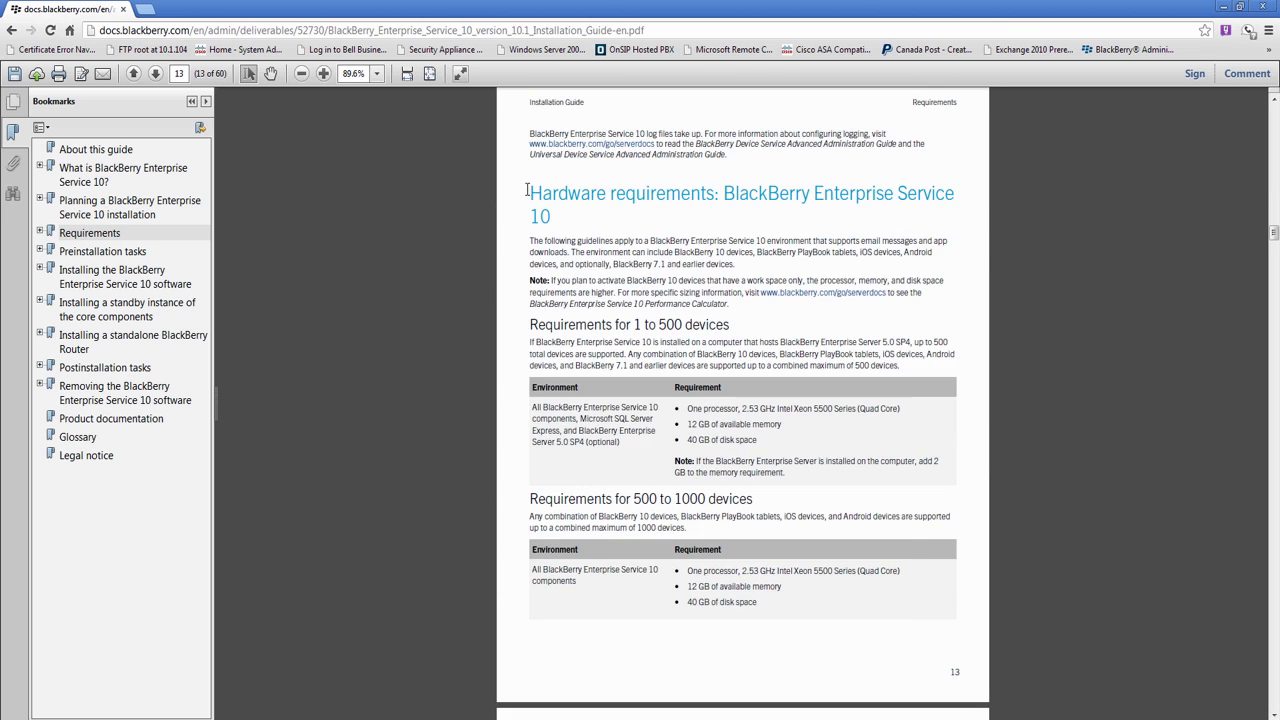
Step: Highlight BES10's up-to-500-device hardware requirements (processor, 12 GB memory, 40 GB disk), then return to vSphere
{"action": "left_click_drag", "start_coordinate": [527, 190], "coordinate": [551, 212]}
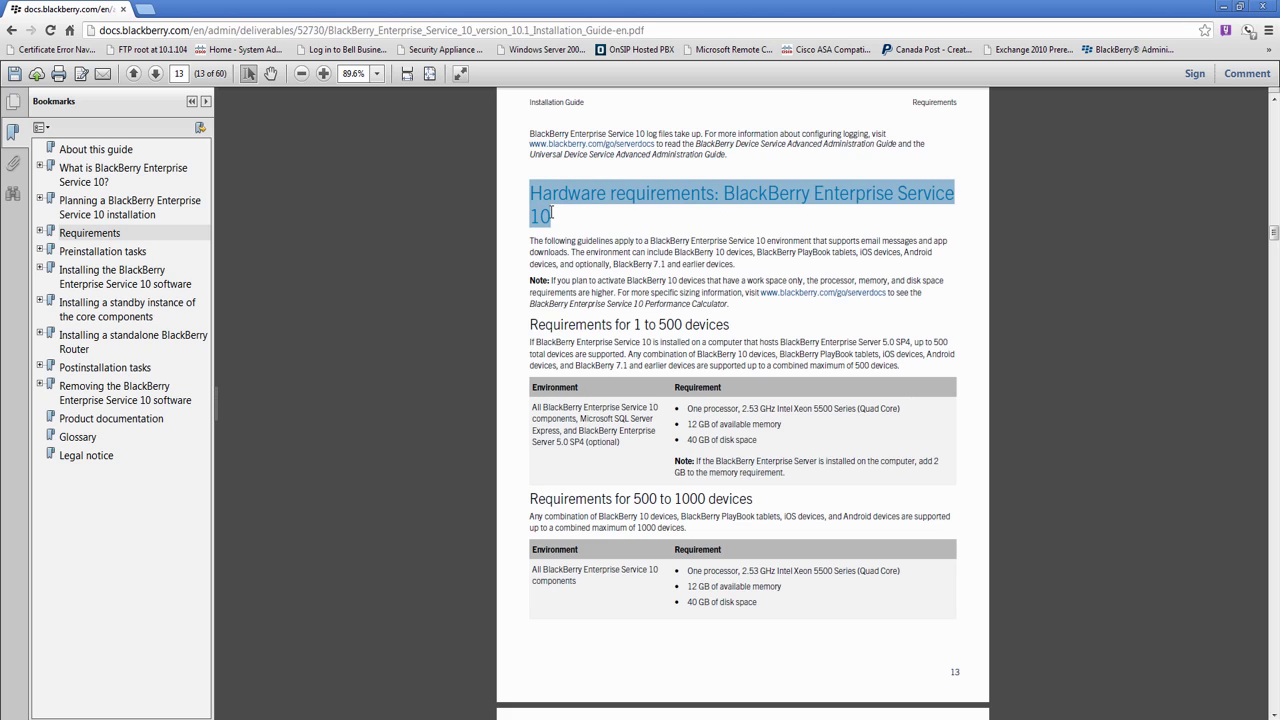
{"action": "left_click_drag", "start_coordinate": [531, 406], "coordinate": [637, 452]}
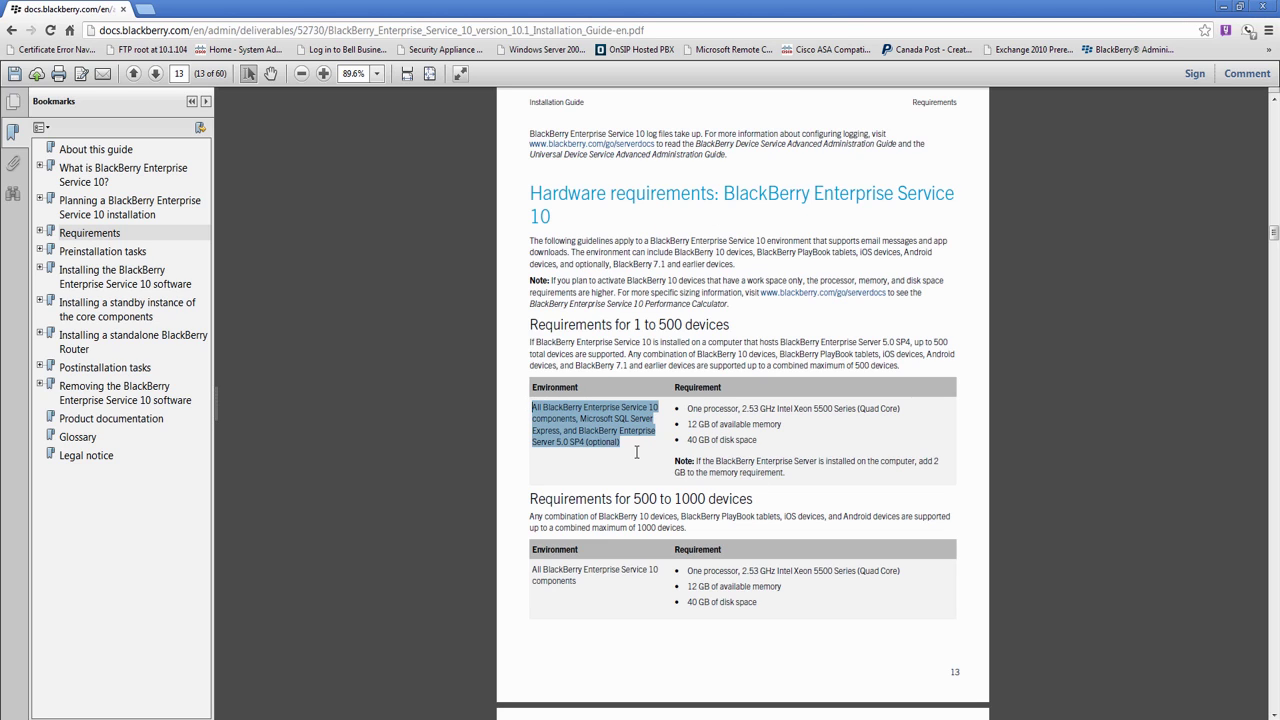
{"action": "left_click_drag", "start_coordinate": [687, 408], "coordinate": [887, 412]}
{"action": "left_click_drag", "start_coordinate": [683, 425], "coordinate": [763, 427]}
{"action": "left_click_drag", "start_coordinate": [689, 440], "coordinate": [751, 437]}
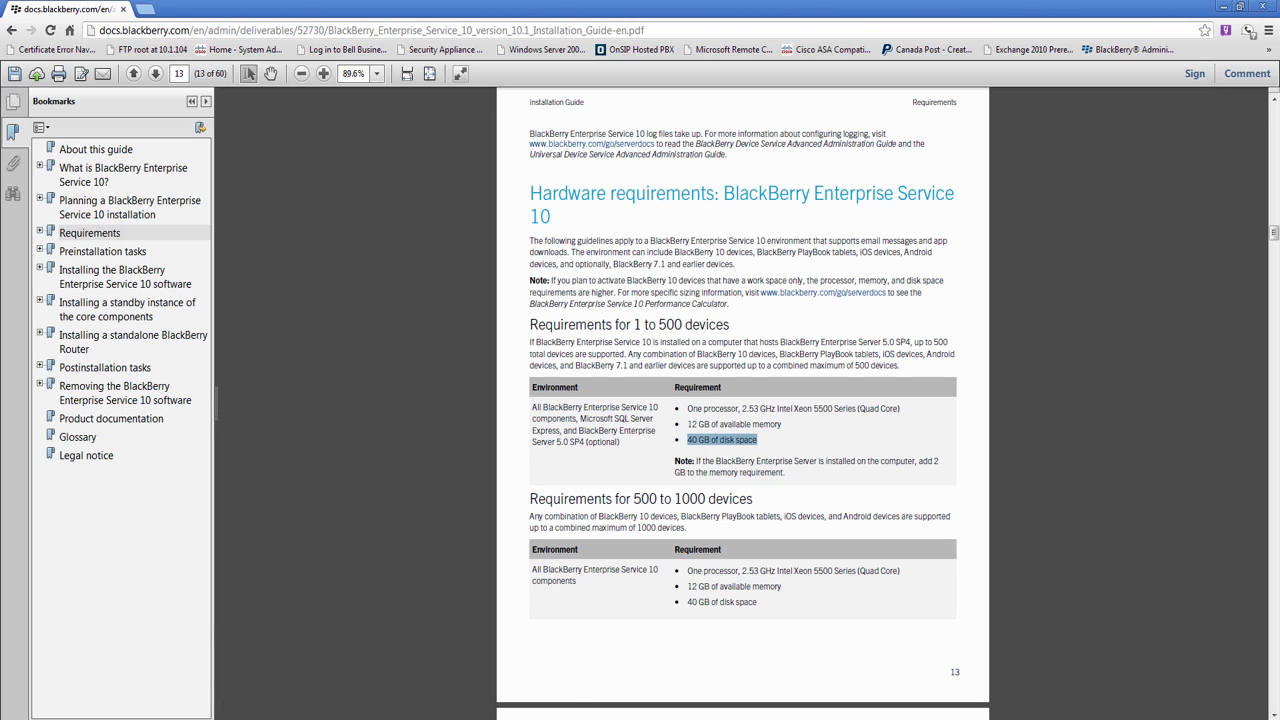
{"action": "left_click", "coordinate": [251, 716]}
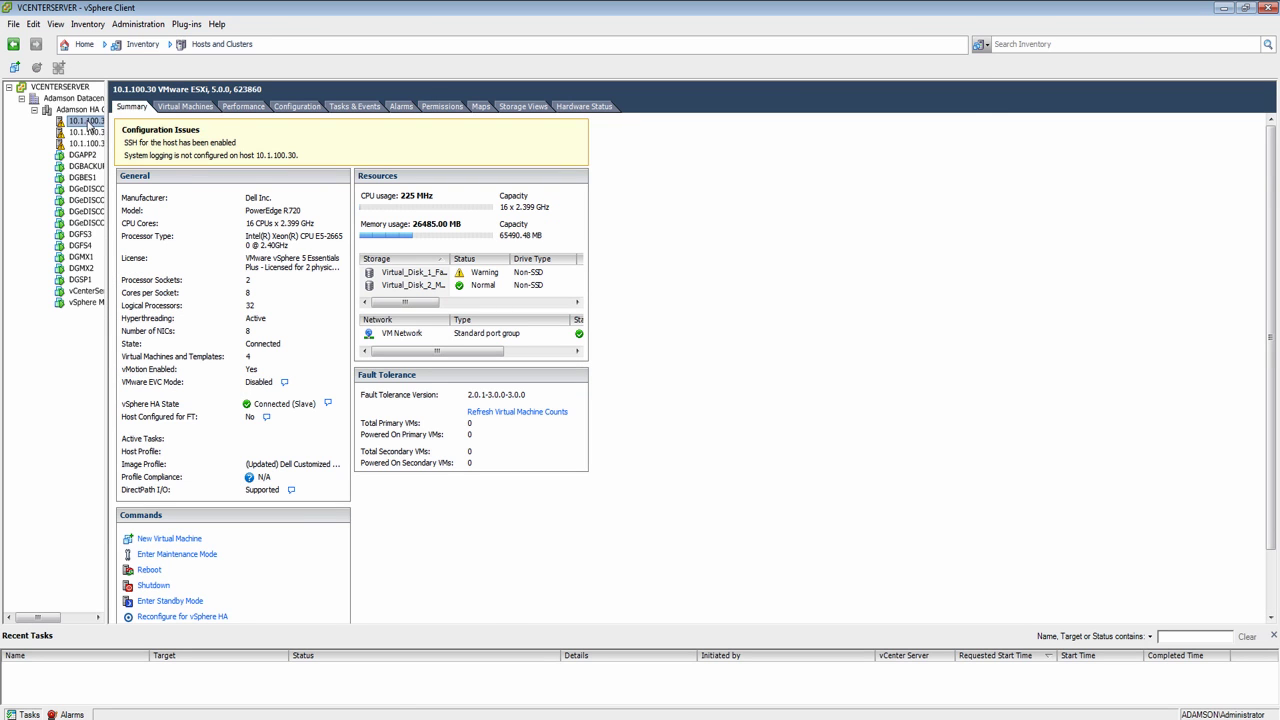
Step: Start a custom new virtual machine on host 10.1.100.30 and name it DGBES10
{"action": "right_click", "coordinate": [90, 122]}
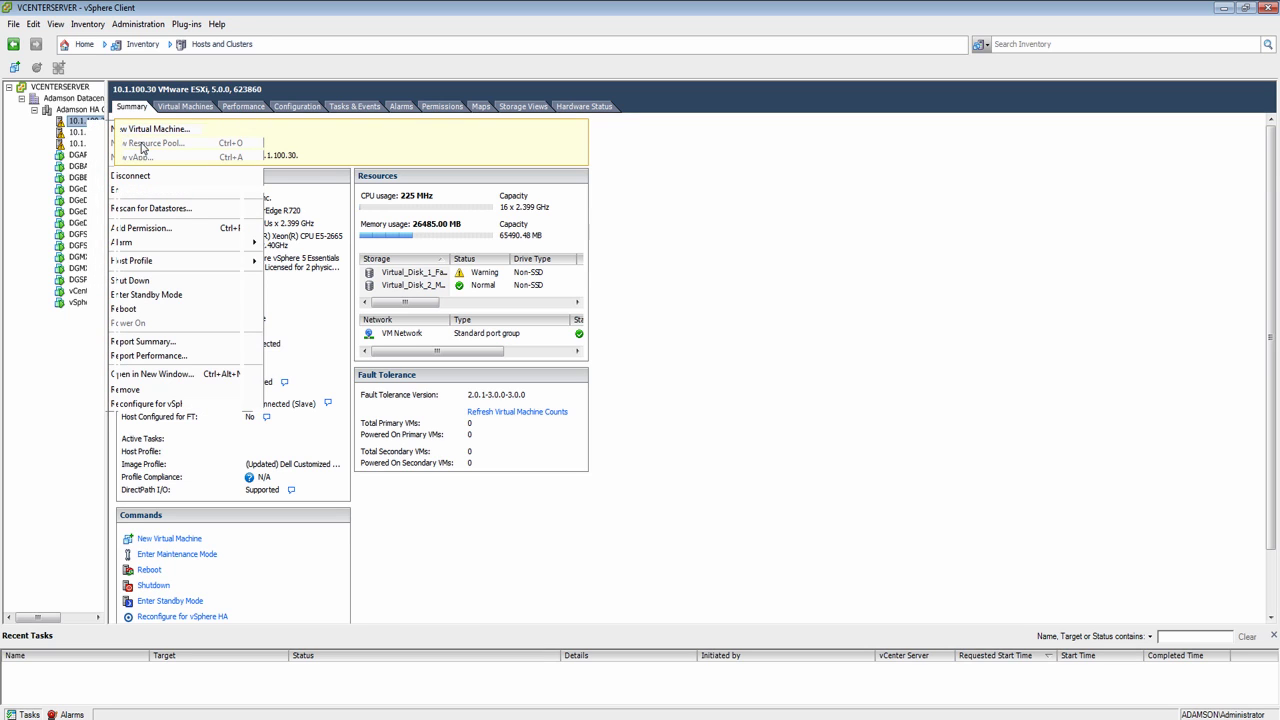
{"action": "left_click", "coordinate": [140, 136]}
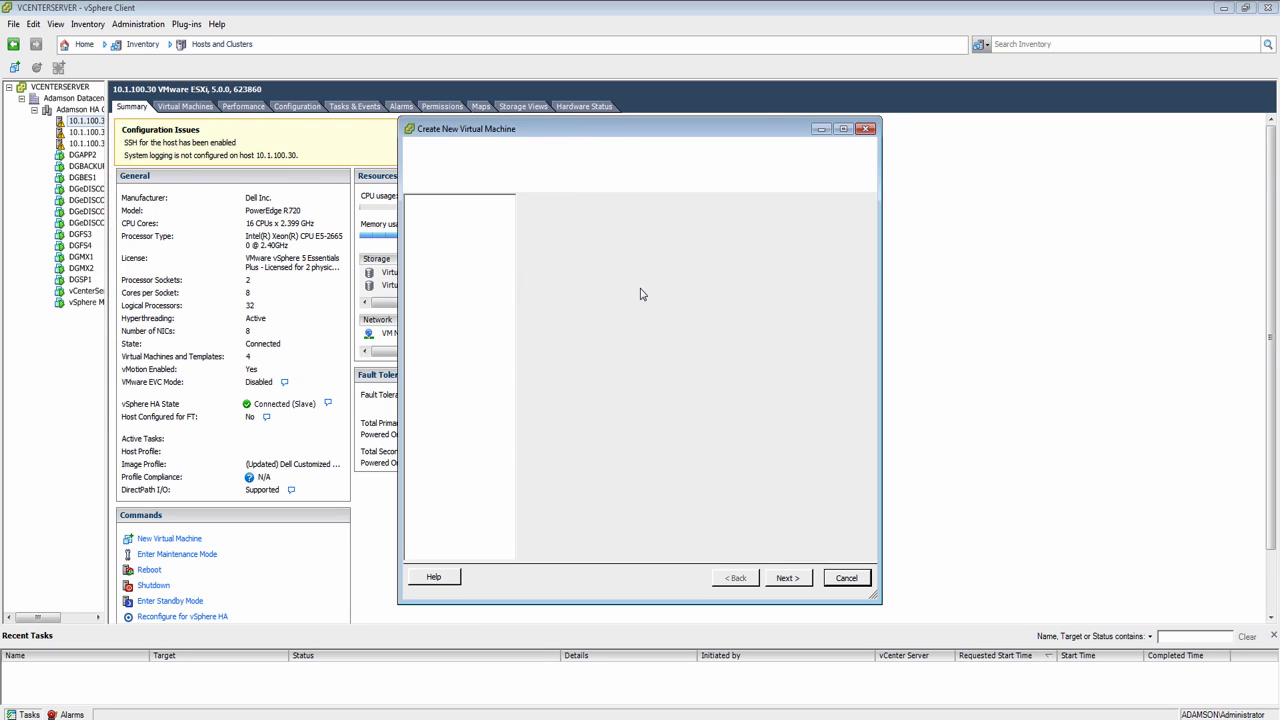
{"action": "left_click", "coordinate": [560, 259]}
{"action": "left_click", "coordinate": [804, 580]}
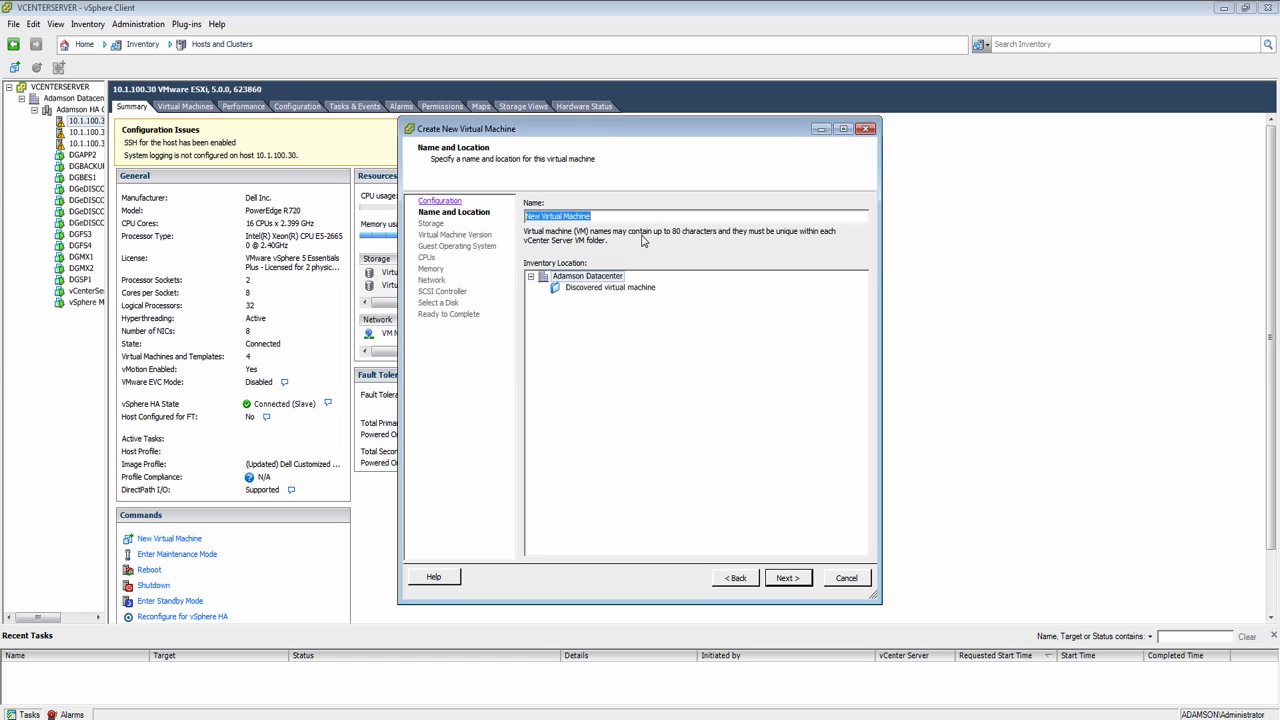
{"action": "type", "text": "DGBES10"}
{"action": "left_click", "coordinate": [793, 578]}
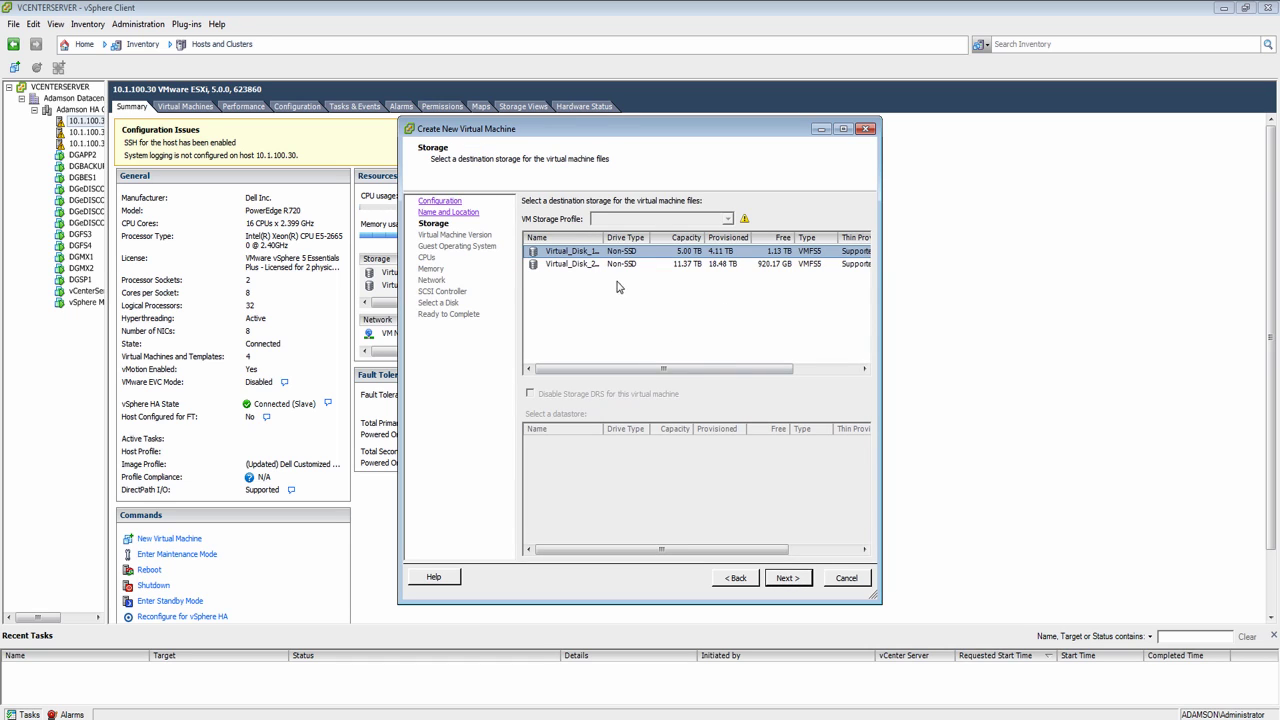
Step: Store it on Virtual_Disk_2, keep version 8, and use a Windows Server 2008 R2 (64-bit) guest
{"action": "left_click", "coordinate": [599, 264]}
{"action": "left_click", "coordinate": [800, 584]}
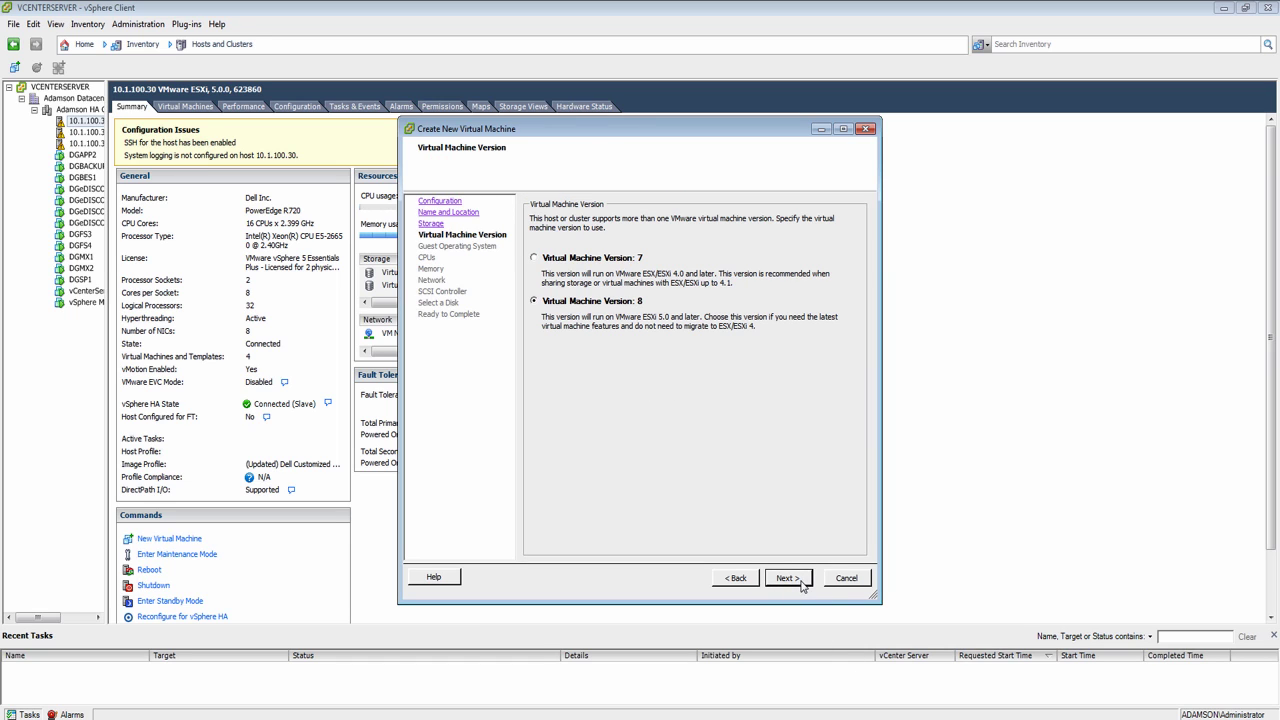
{"action": "left_click", "coordinate": [787, 586]}
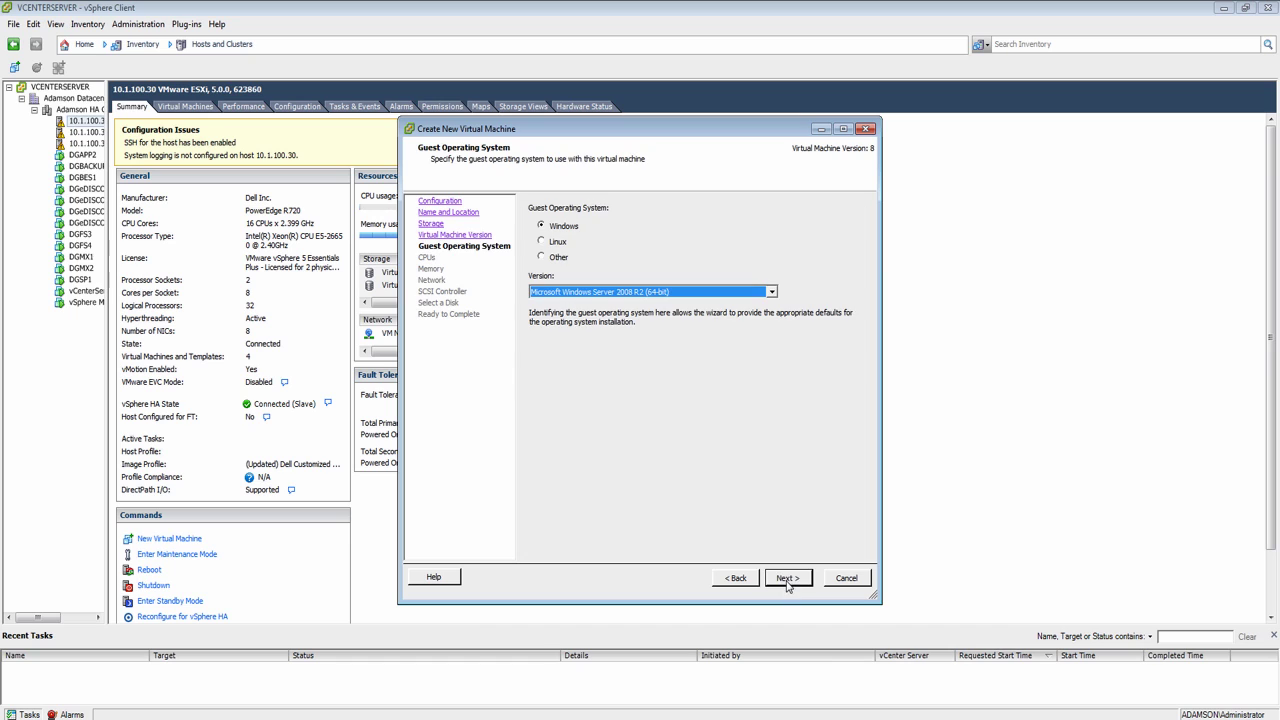
{"action": "left_click", "coordinate": [647, 292]}
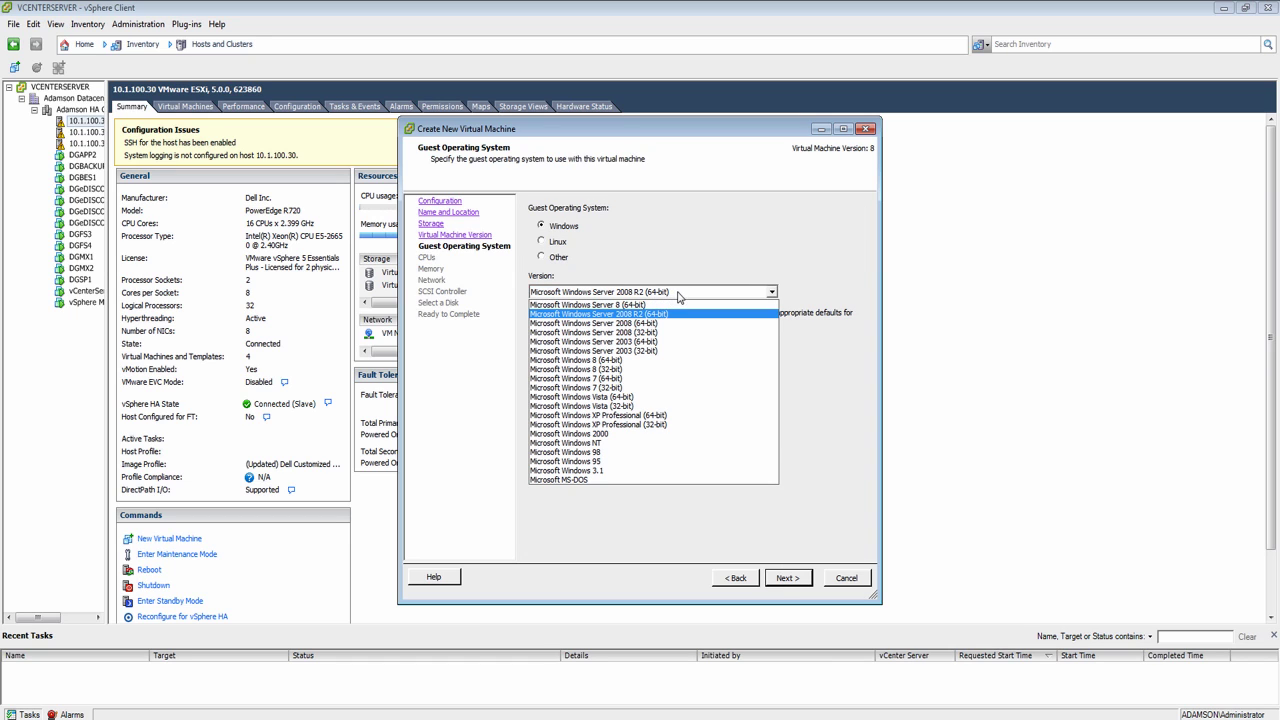
{"action": "left_click", "coordinate": [659, 314]}
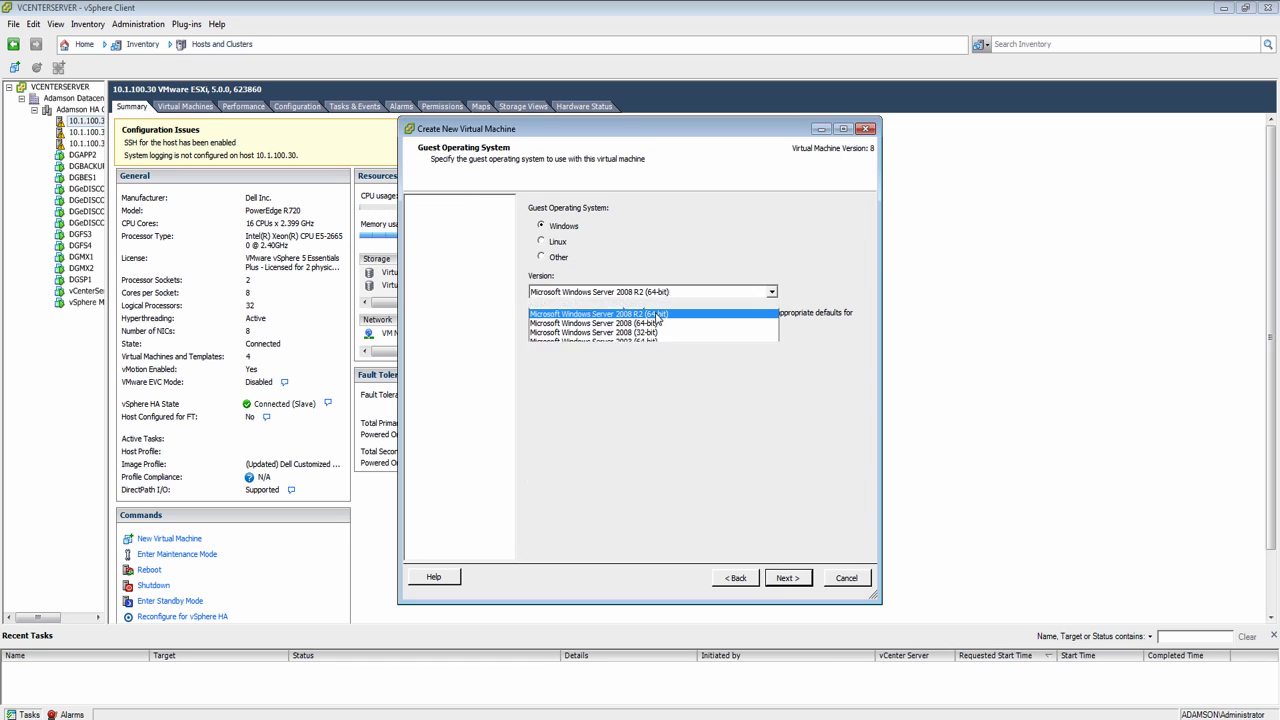
Step: Give the VM 4 cores per socket for 4 virtual cores
{"action": "left_click", "coordinate": [799, 580]}
{"action": "left_click", "coordinate": [698, 237]}
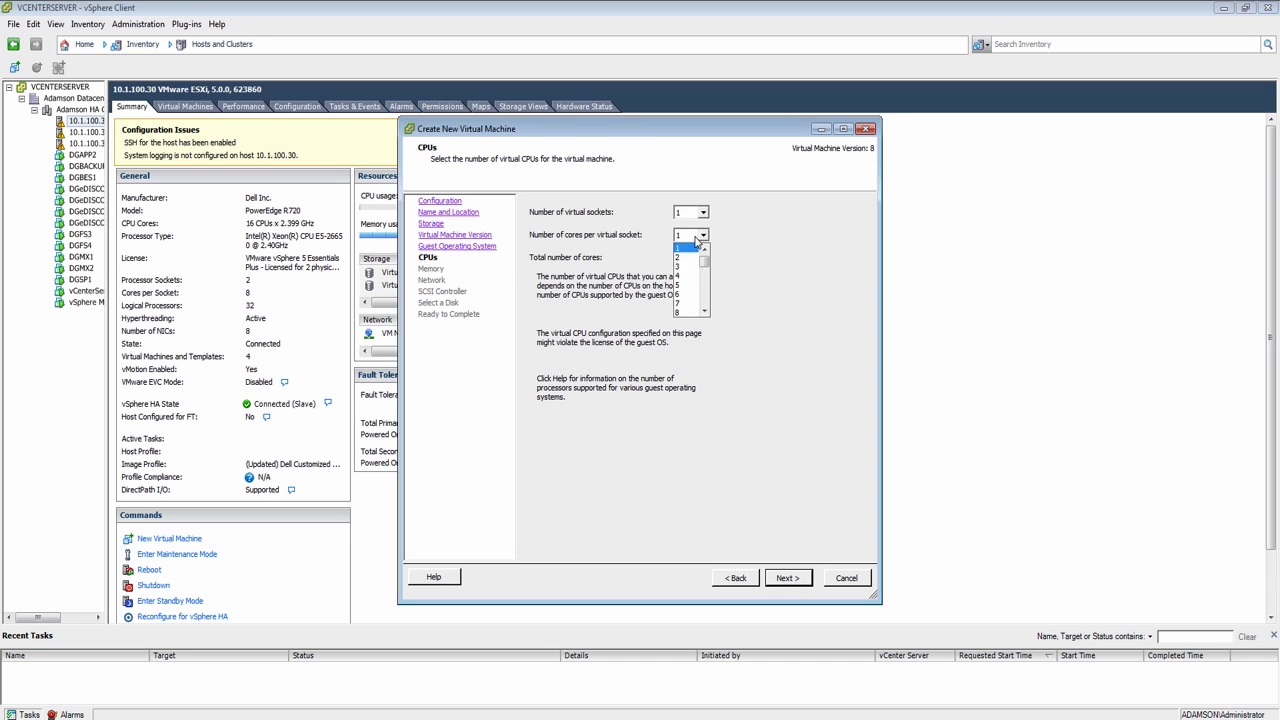
{"action": "left_click", "coordinate": [680, 275]}
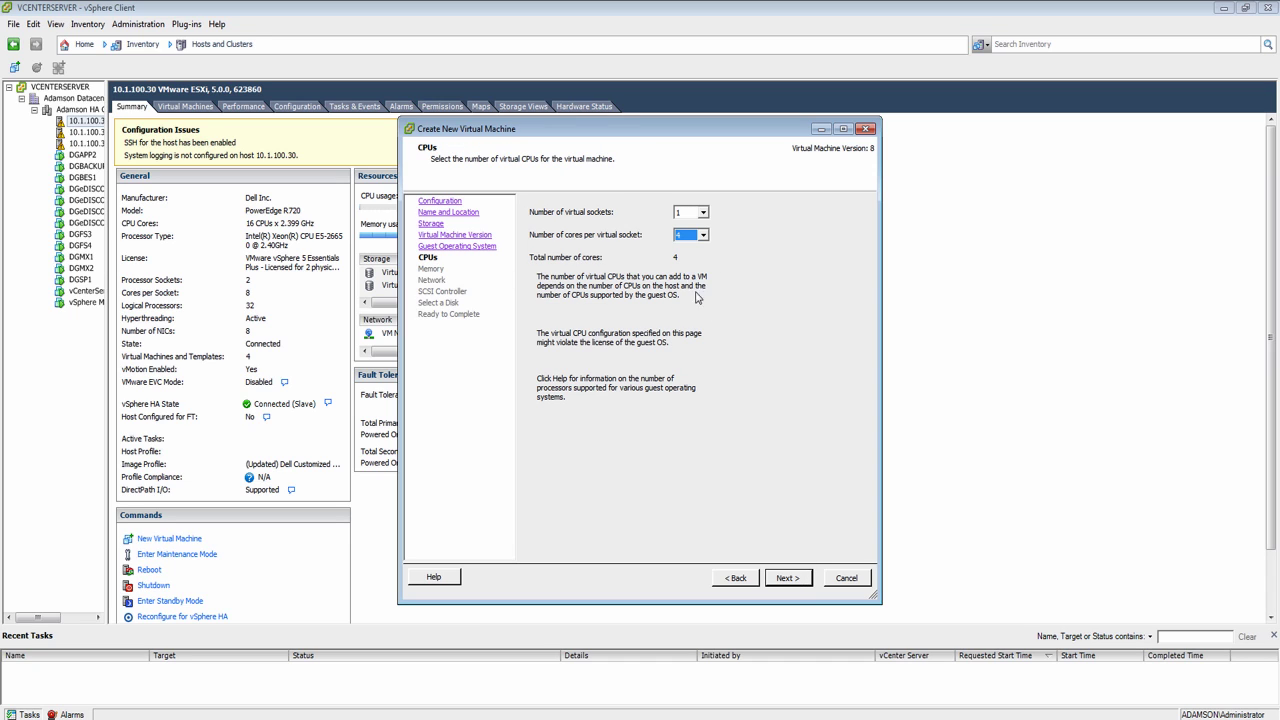
{"action": "left_click", "coordinate": [789, 579]}
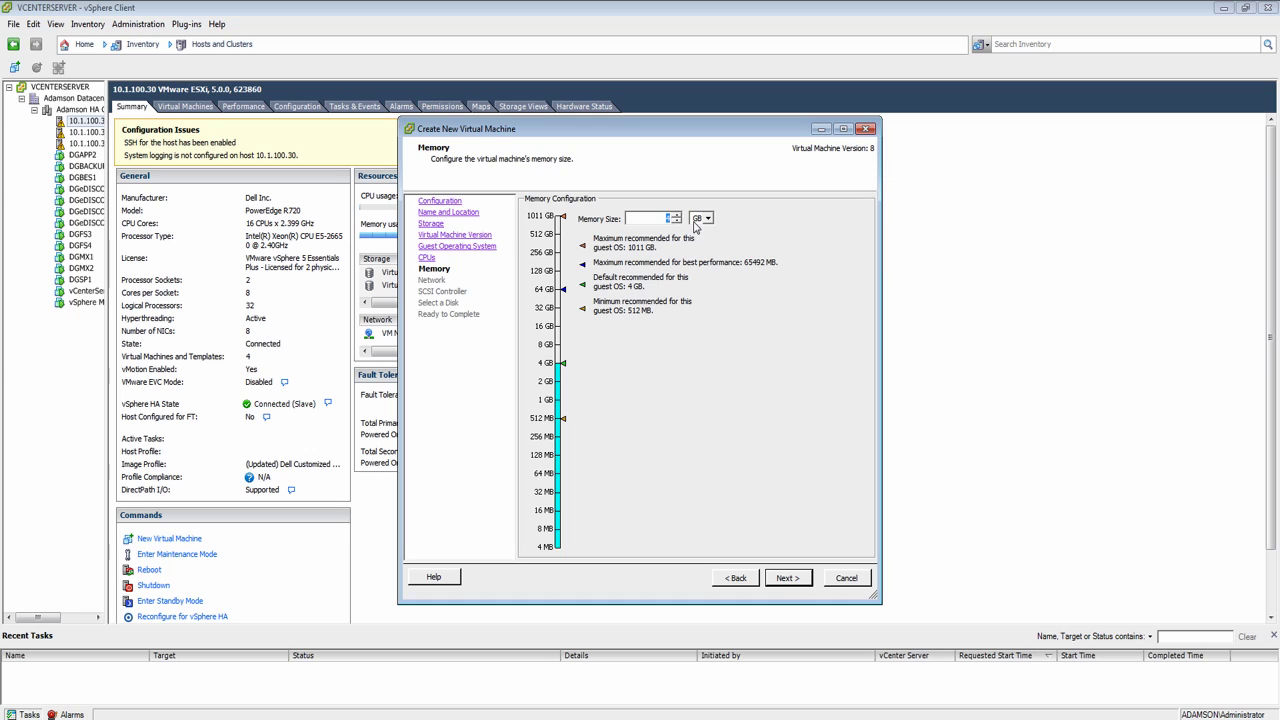
Step: Set the VM's memory to 12 GB
{"action": "left_click", "coordinate": [689, 288]}
{"action": "left_click", "coordinate": [665, 217]}
{"action": "type", "text": "12"}
{"action": "key", "text": "Tab"}
{"action": "left_click", "coordinate": [786, 578]}
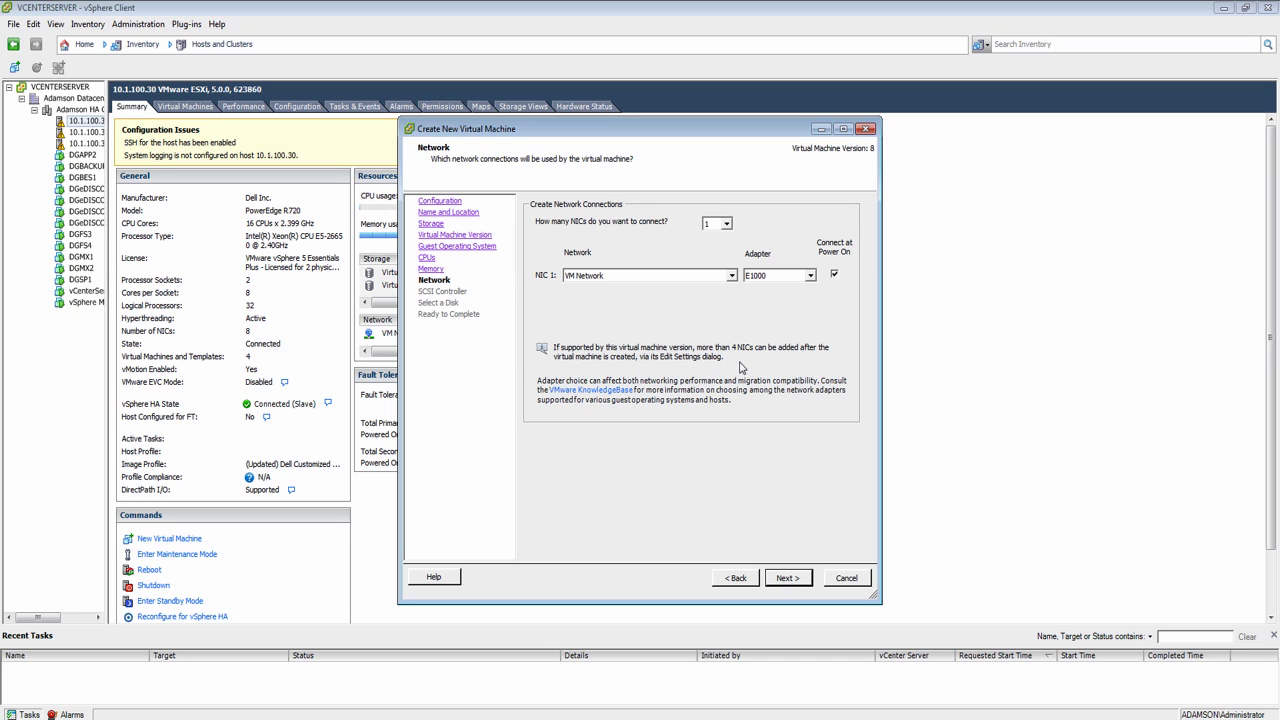
Step: Keep VM Network for NIC 1 and the LSI Logic SAS controller
{"action": "left_click", "coordinate": [688, 276]}
{"action": "left_click", "coordinate": [690, 286]}
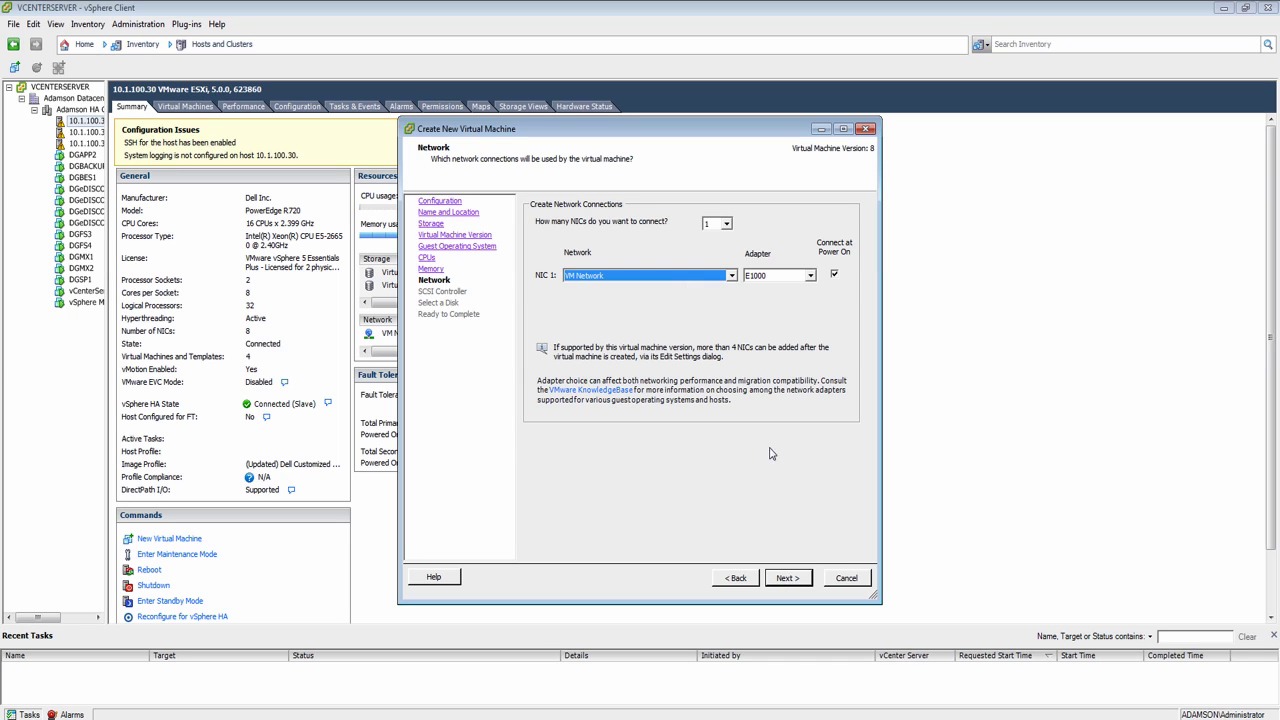
{"action": "left_click", "coordinate": [790, 580]}
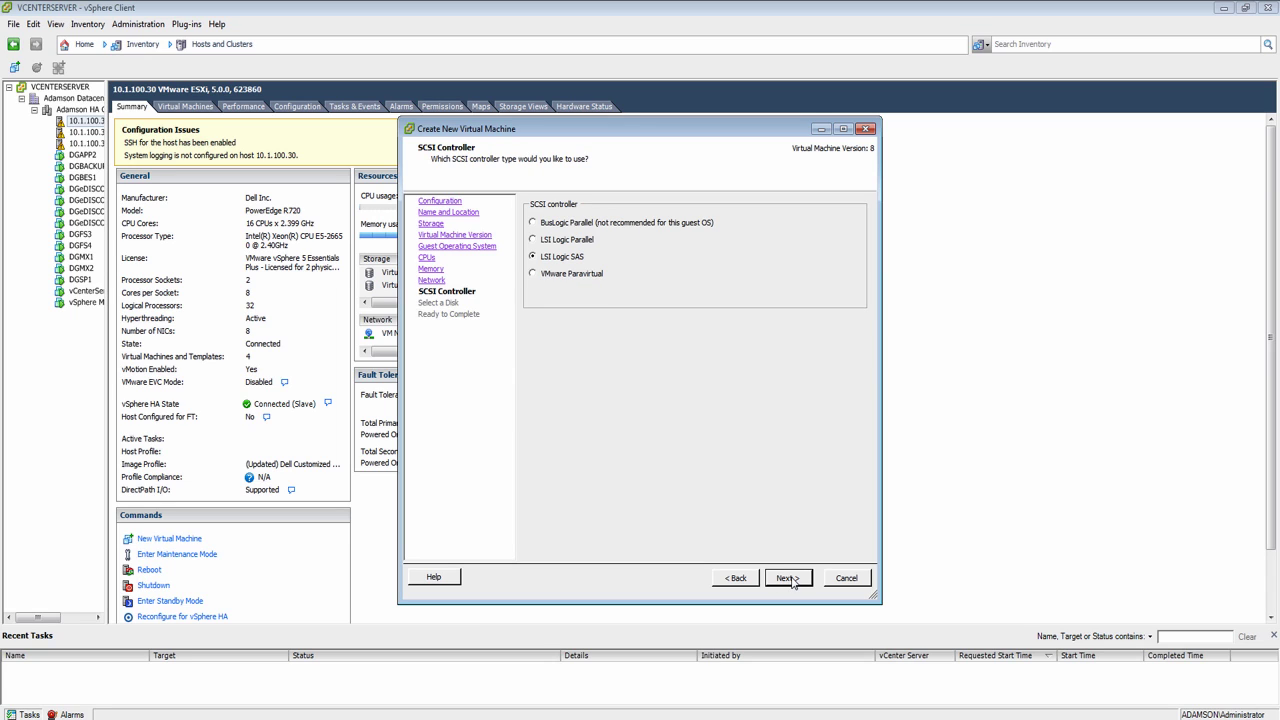
{"action": "left_click", "coordinate": [789, 579]}
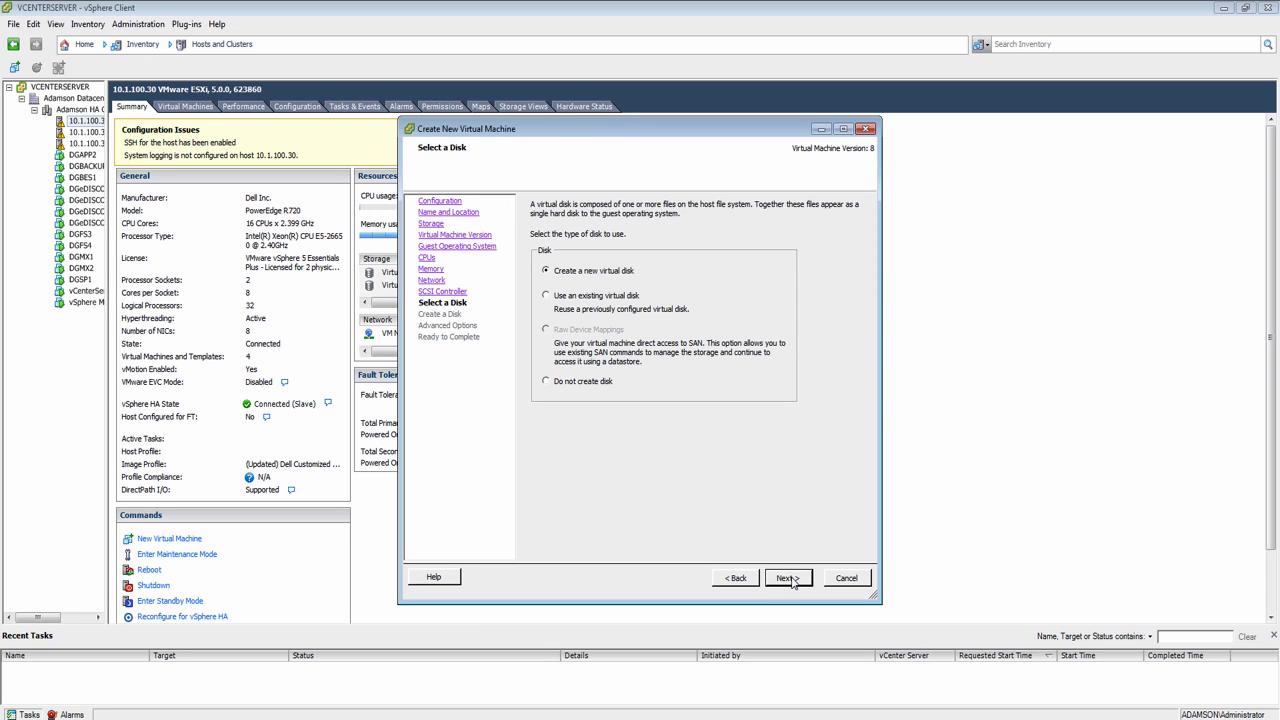
Step: Create a new 100 GB virtual disk and choose to edit the VM settings before completing
{"action": "left_click", "coordinate": [789, 579]}
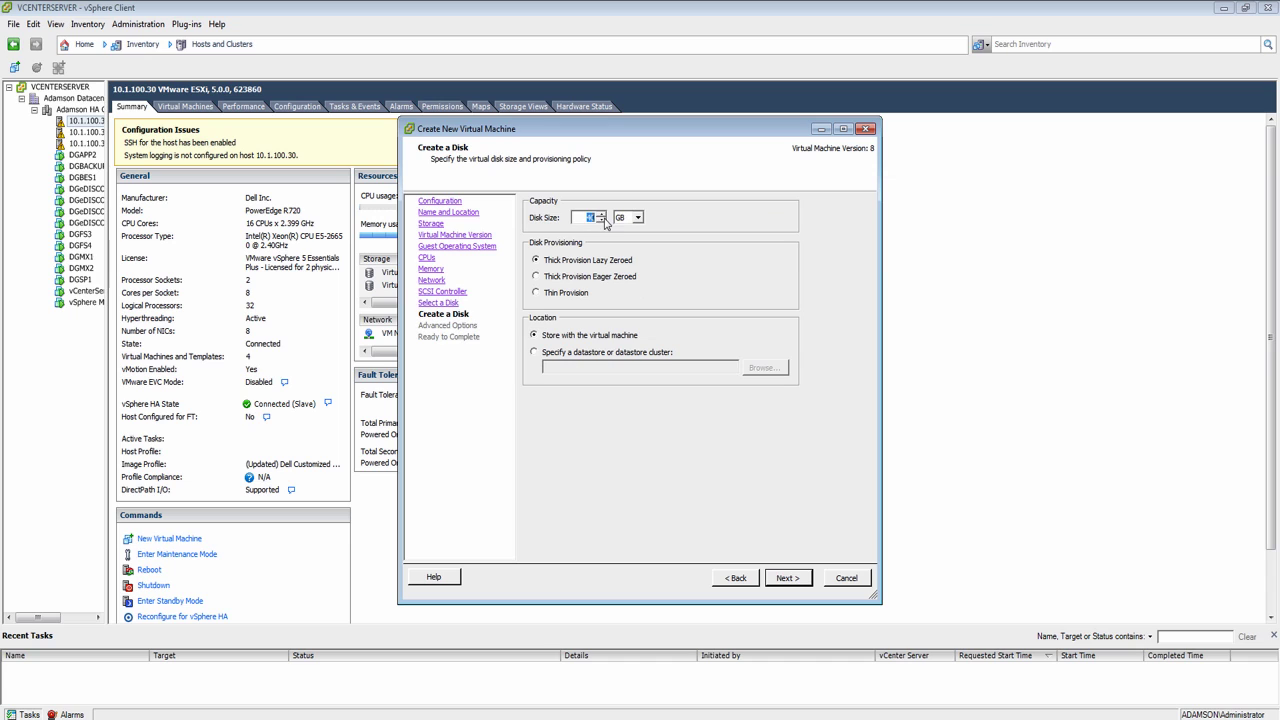
{"action": "type", "text": "100"}
{"action": "left_click", "coordinate": [789, 579]}
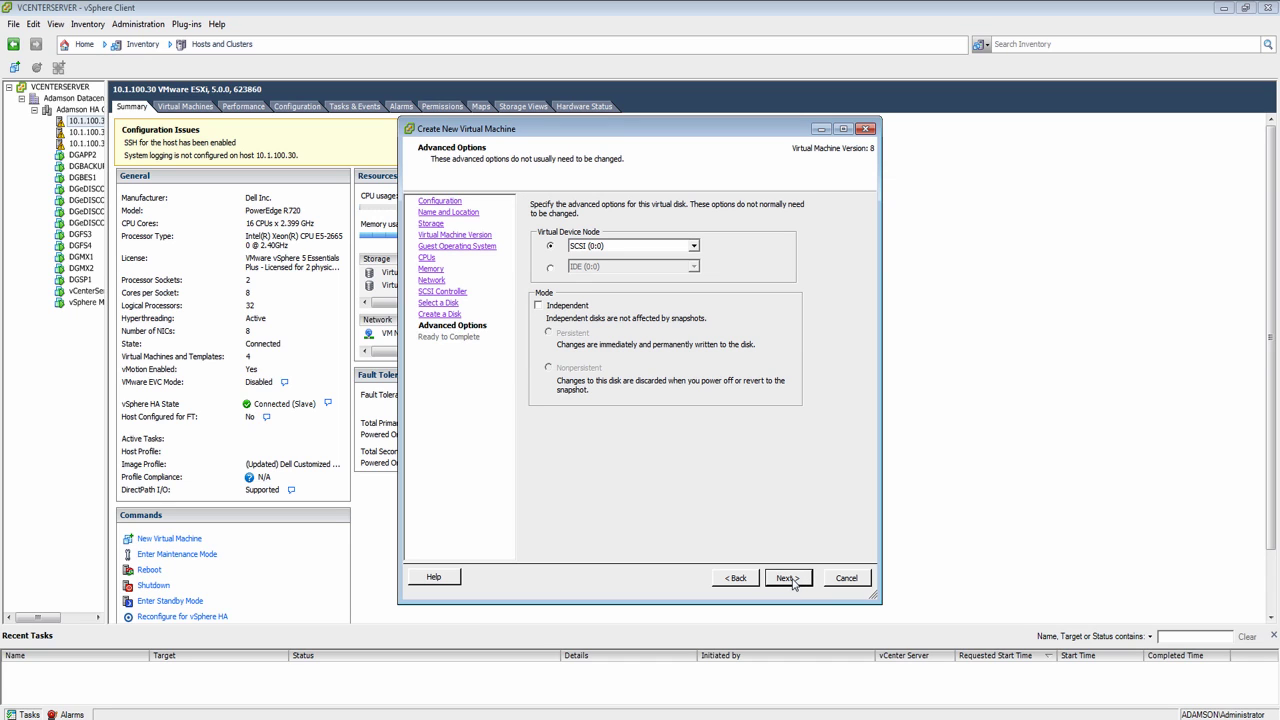
{"action": "left_click", "coordinate": [788, 579]}
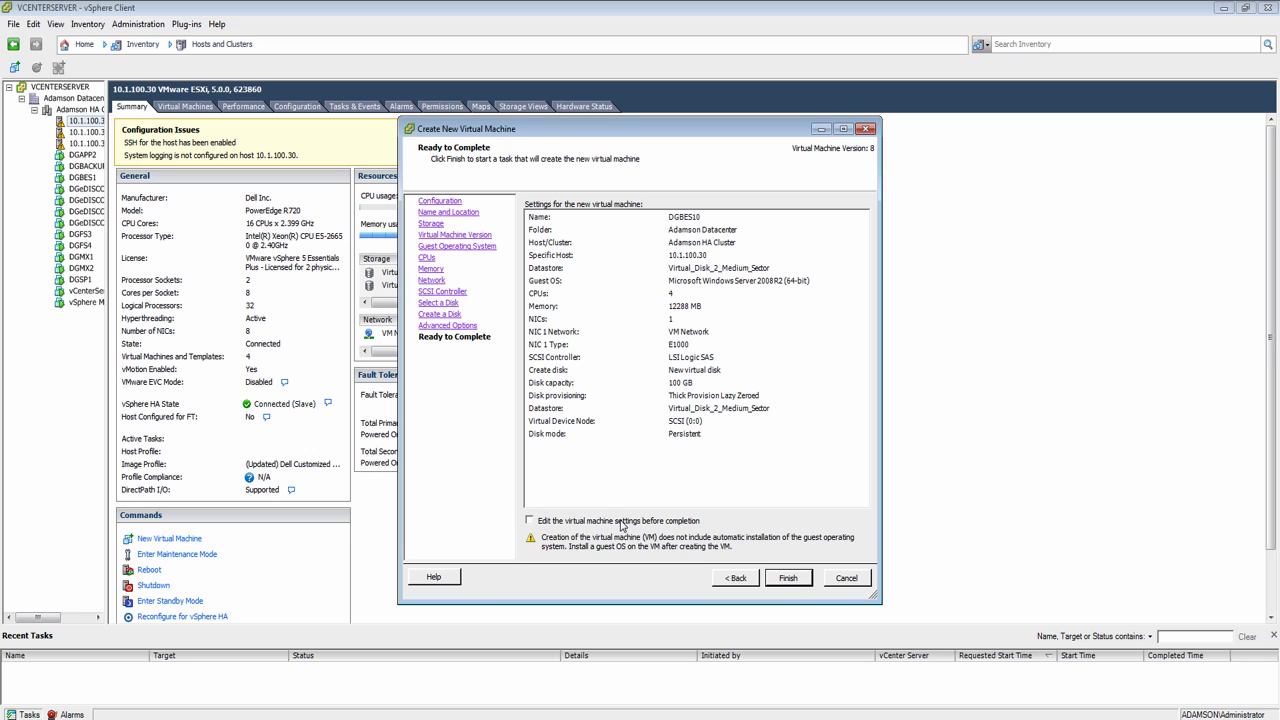
{"action": "left_click", "coordinate": [621, 521]}
{"action": "left_click", "coordinate": [787, 579]}
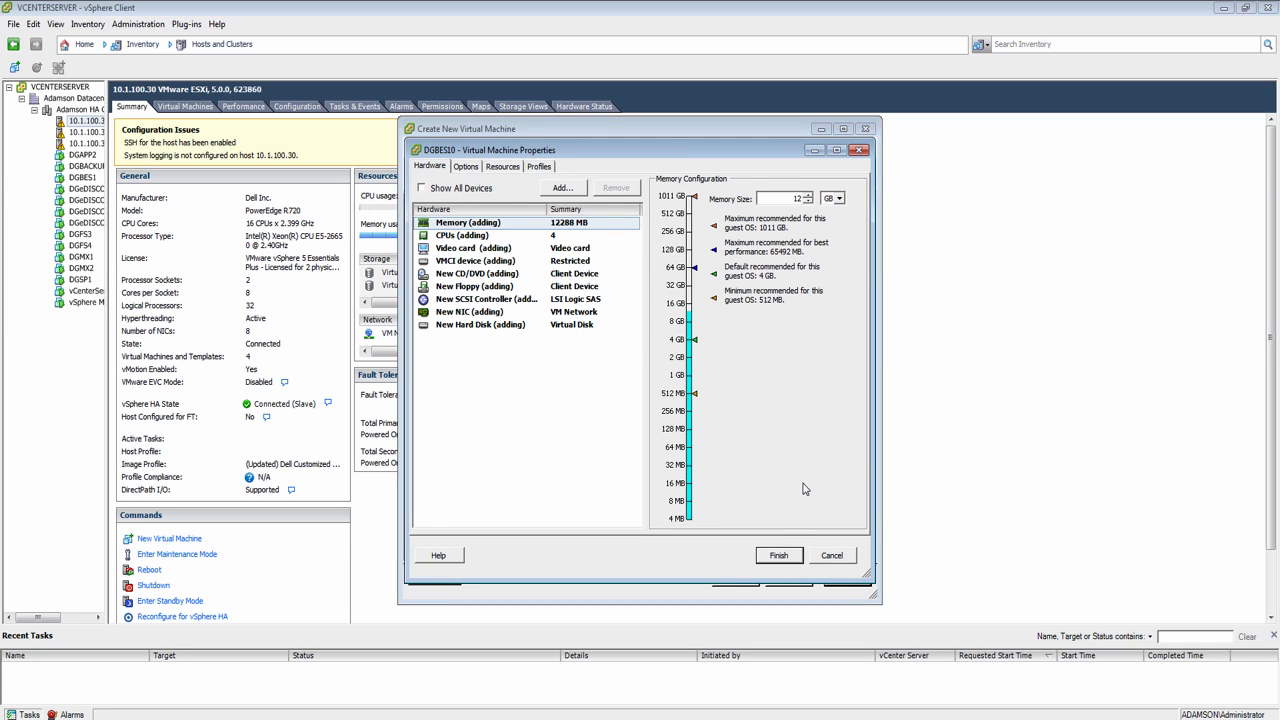
Step: Back the CD/DVD drive with the Windows Server ISO from Virtual_Disk_2, connect at power on, and finish
{"action": "left_click", "coordinate": [489, 278]}
{"action": "left_click", "coordinate": [681, 340]}
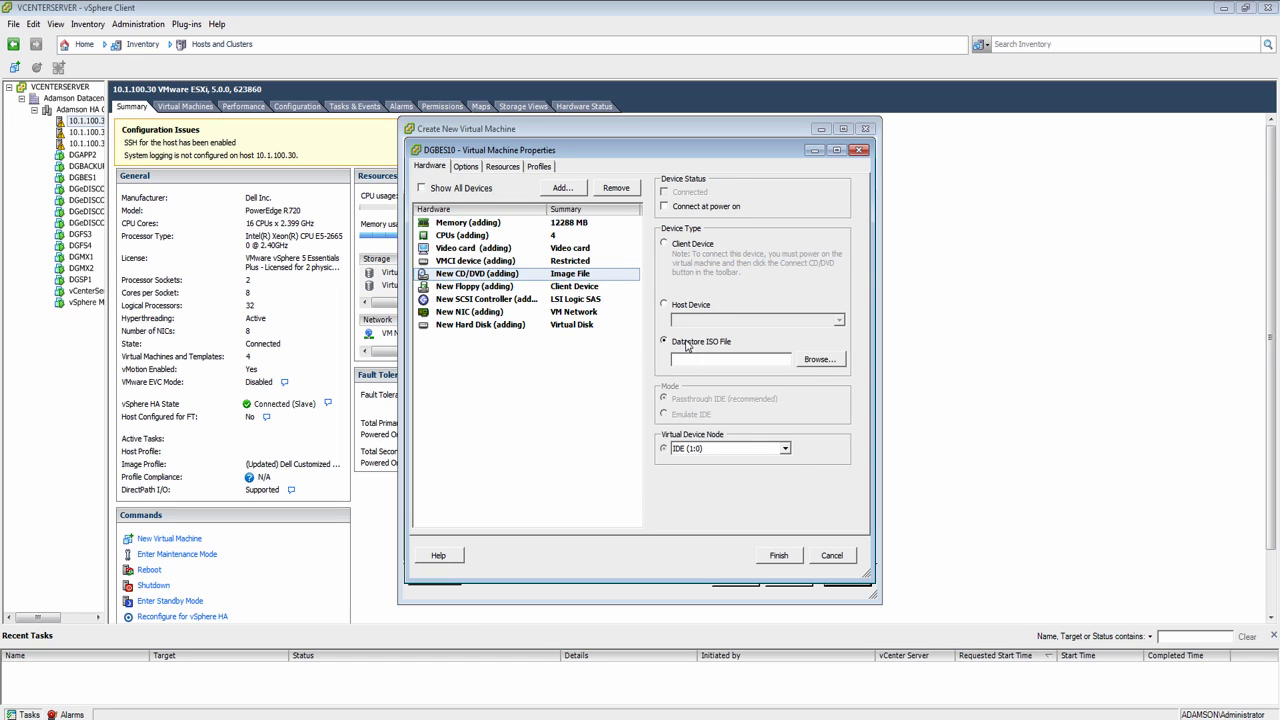
{"action": "left_click", "coordinate": [812, 360]}
{"action": "double_click", "coordinate": [538, 323]}
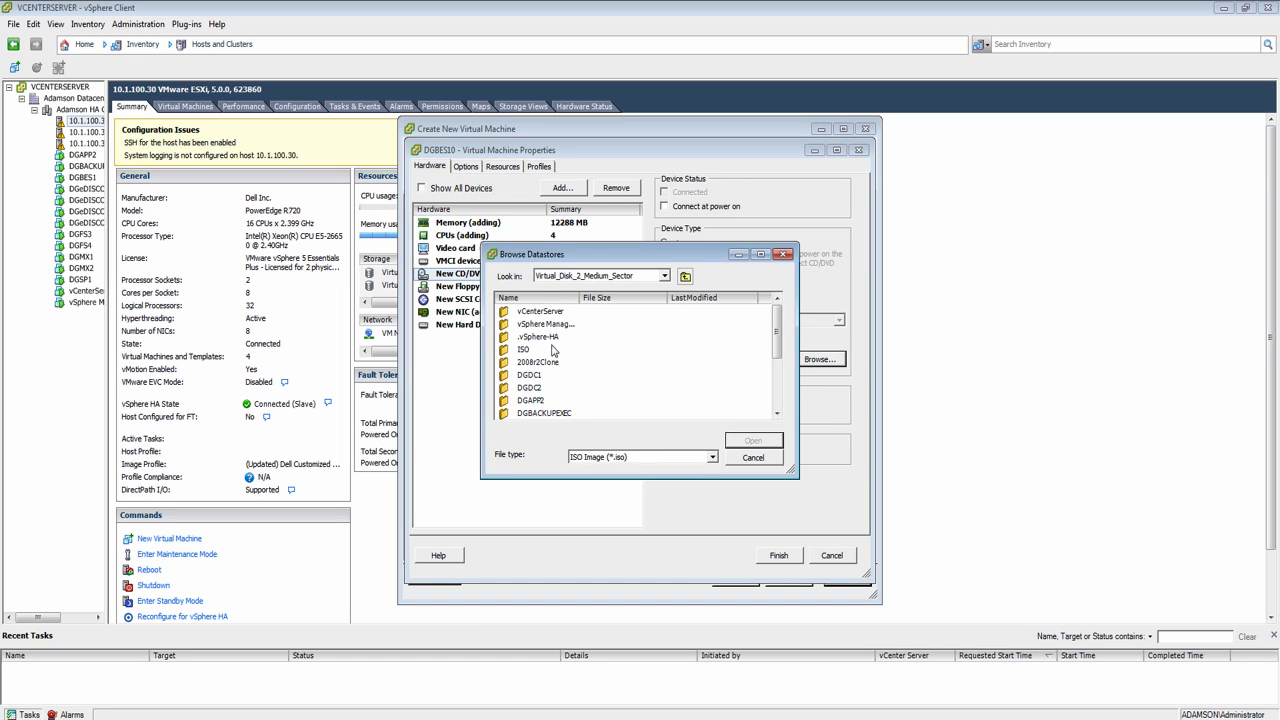
{"action": "double_click", "coordinate": [523, 353]}
{"action": "left_click_drag", "start_coordinate": [579, 299], "coordinate": [786, 310]}
{"action": "left_click", "coordinate": [563, 311]}
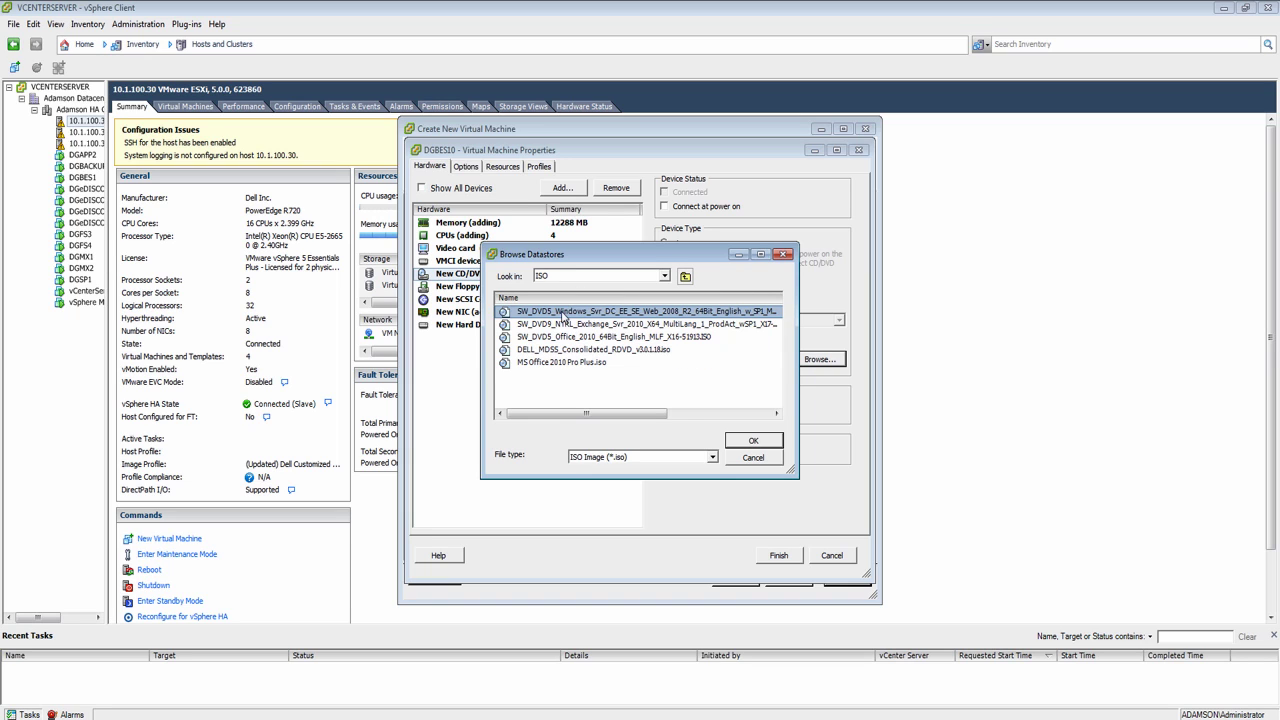
{"action": "mouse_move", "coordinate": [552, 414]}
{"action": "left_mouse_down"}
{"action": "mouse_move", "coordinate": [578, 421]}
{"action": "mouse_move", "coordinate": [552, 420]}
{"action": "left_mouse_up"}
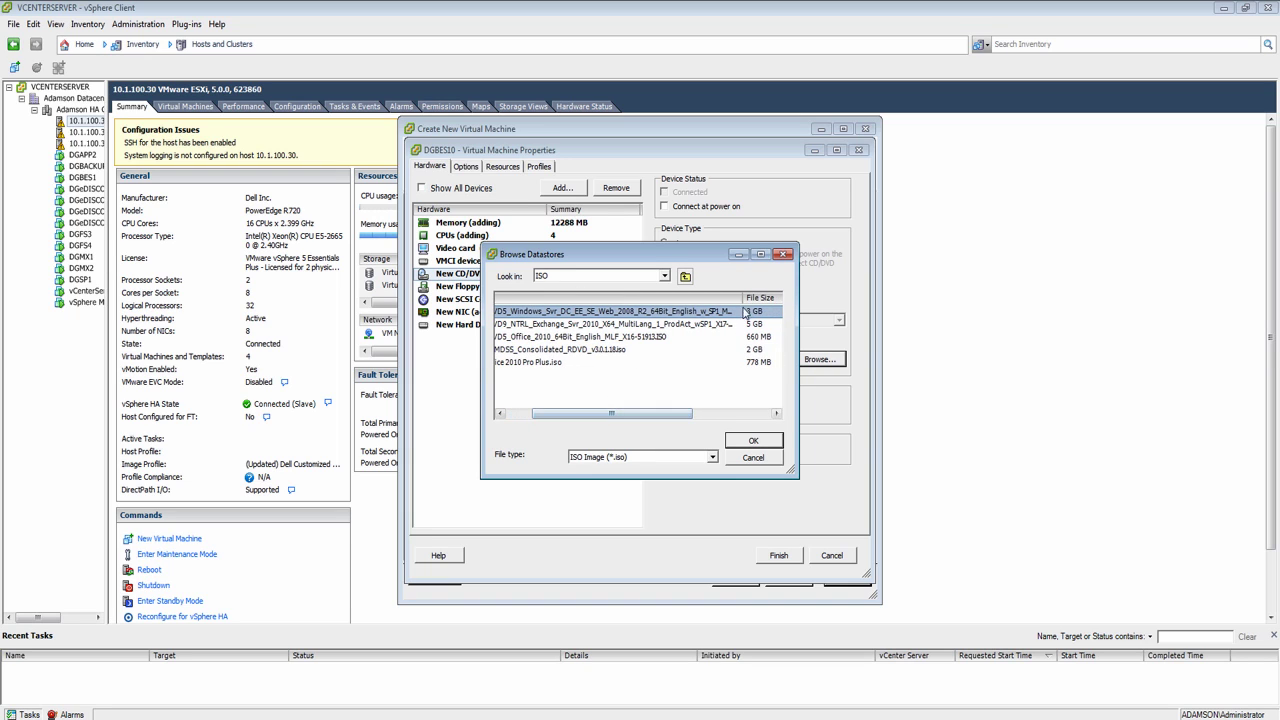
{"action": "left_click", "coordinate": [753, 440]}
{"action": "left_click", "coordinate": [687, 208]}
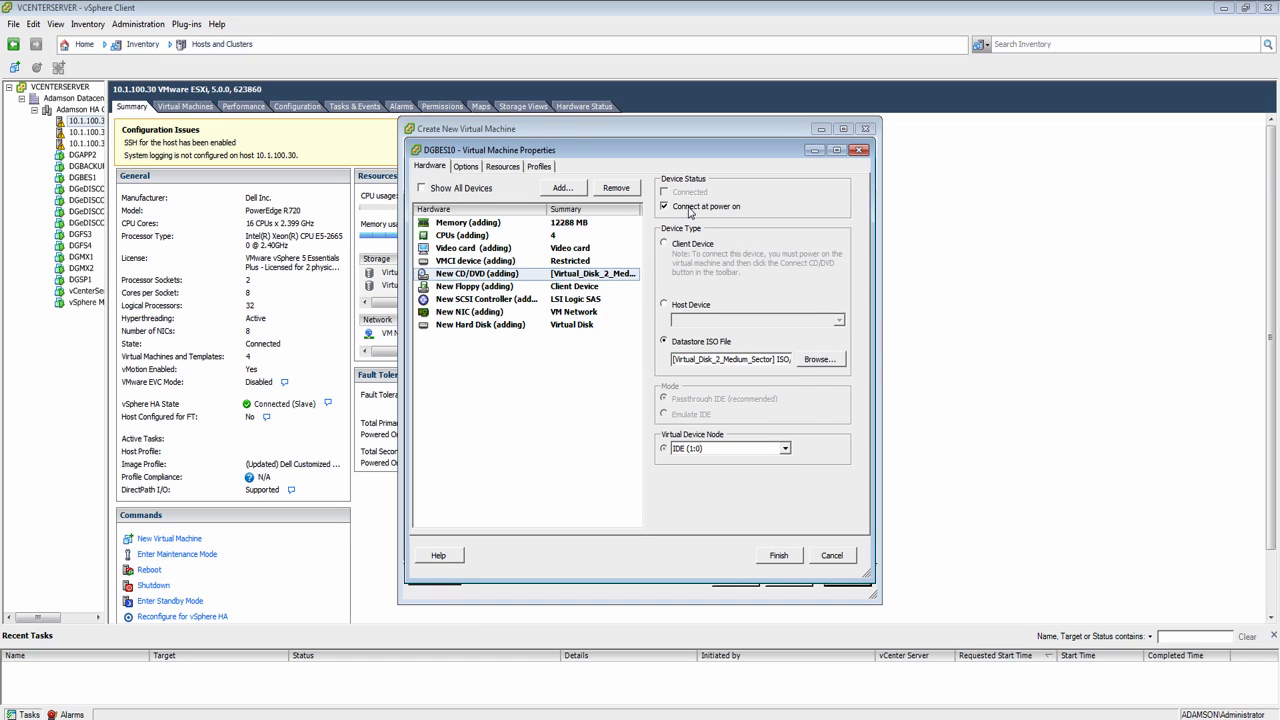
{"action": "left_click", "coordinate": [778, 555]}
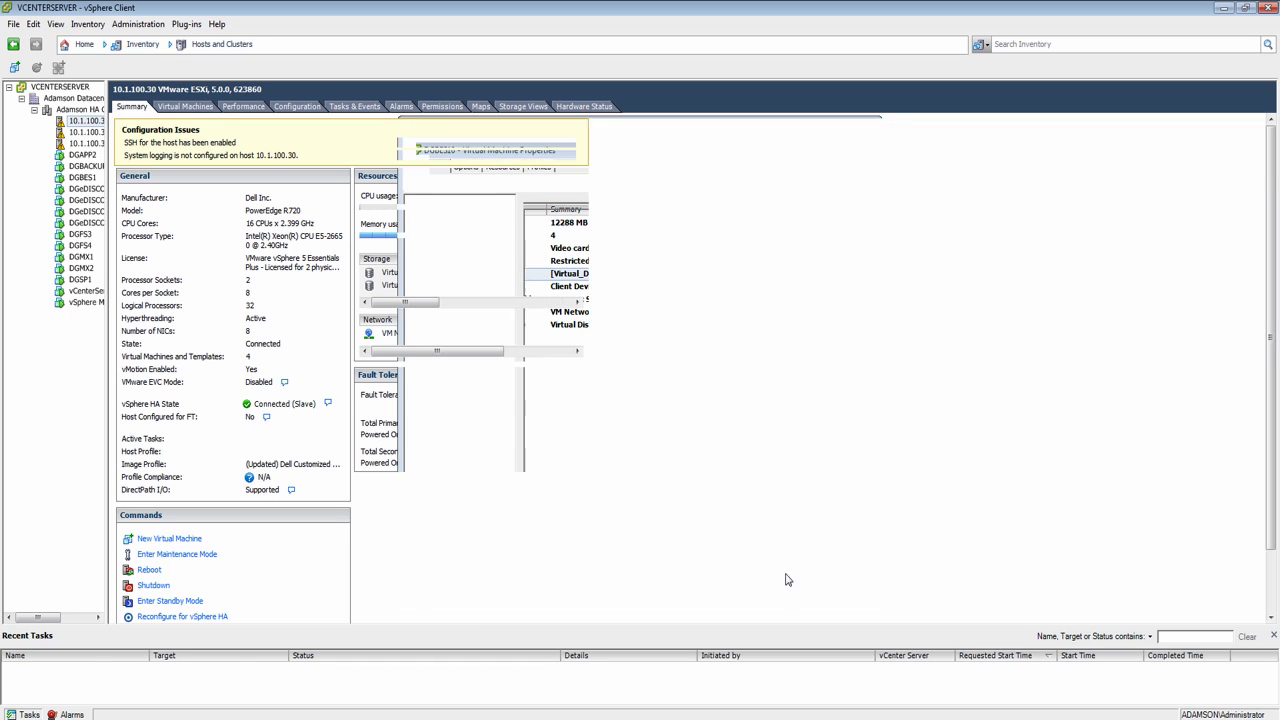
Step: Power on DGBES10 from its Power menu and show its Console
{"action": "right_click", "coordinate": [86, 189]}
{"action": "mouse_move", "coordinate": [88, 195]}
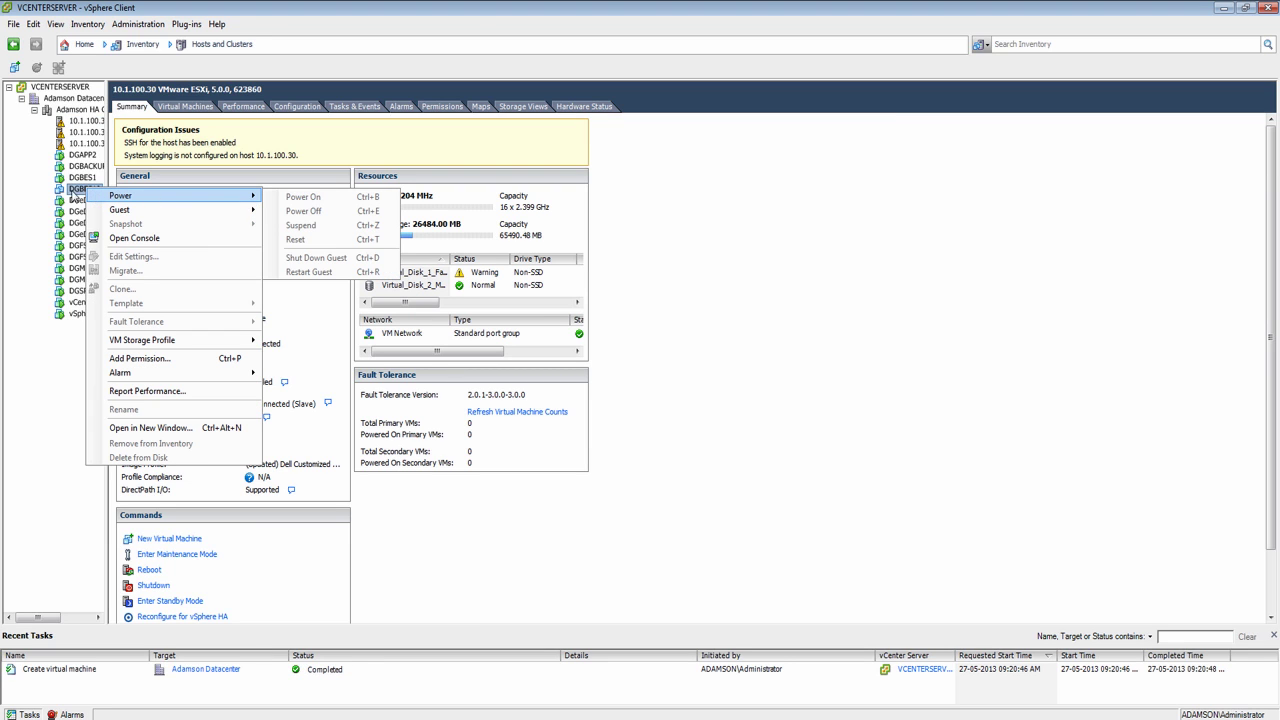
{"action": "key", "text": "Escape"}
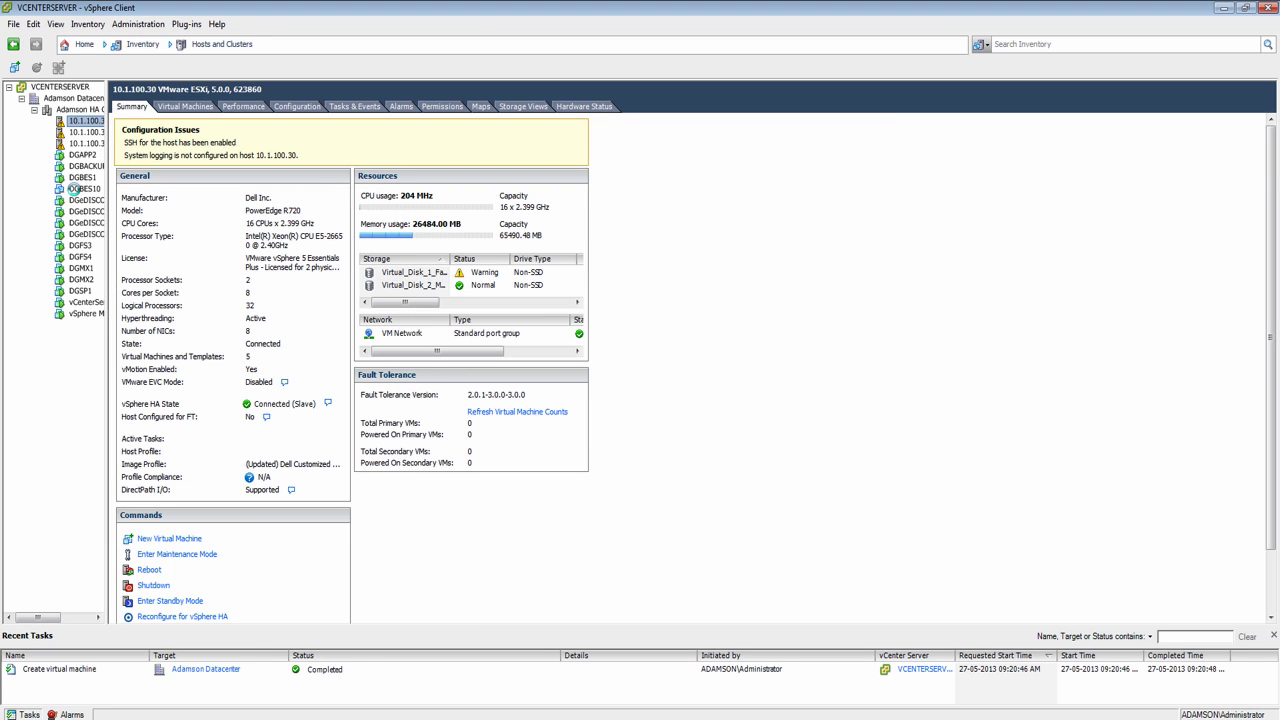
{"action": "left_click", "coordinate": [78, 190]}
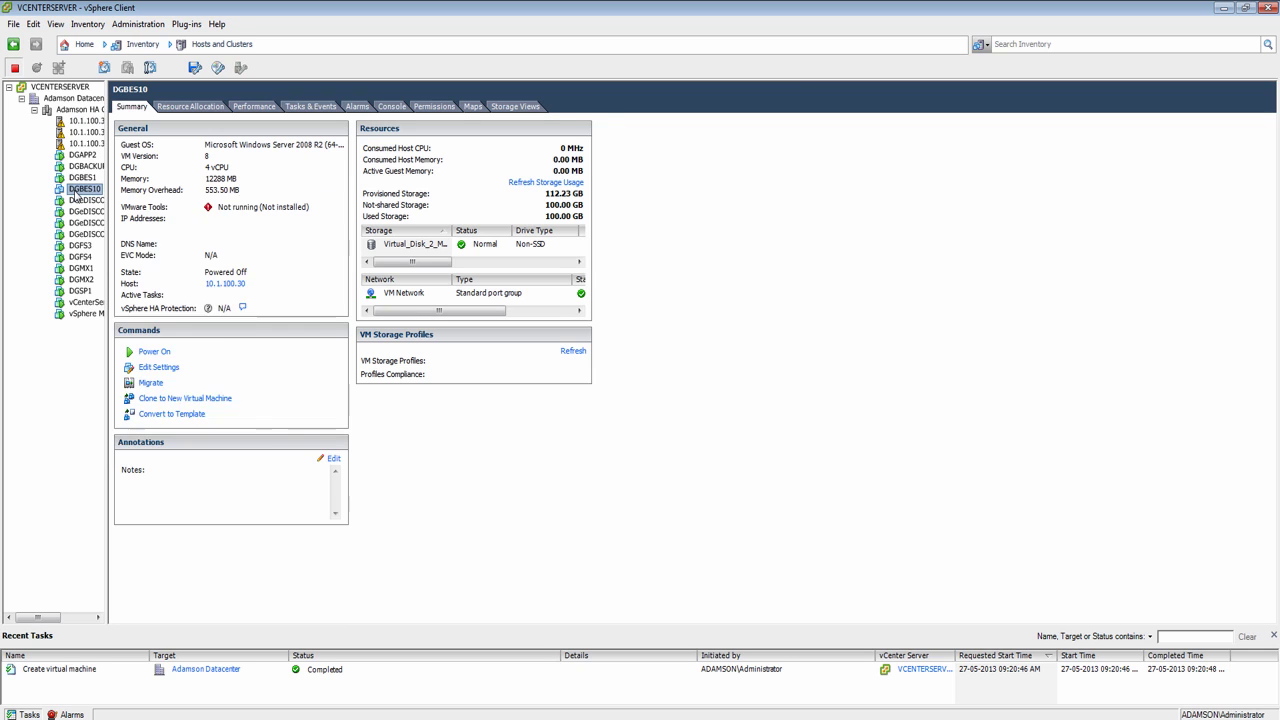
{"action": "right_click", "coordinate": [76, 195]}
{"action": "mouse_move", "coordinate": [88, 197]}
{"action": "left_click", "coordinate": [287, 202]}
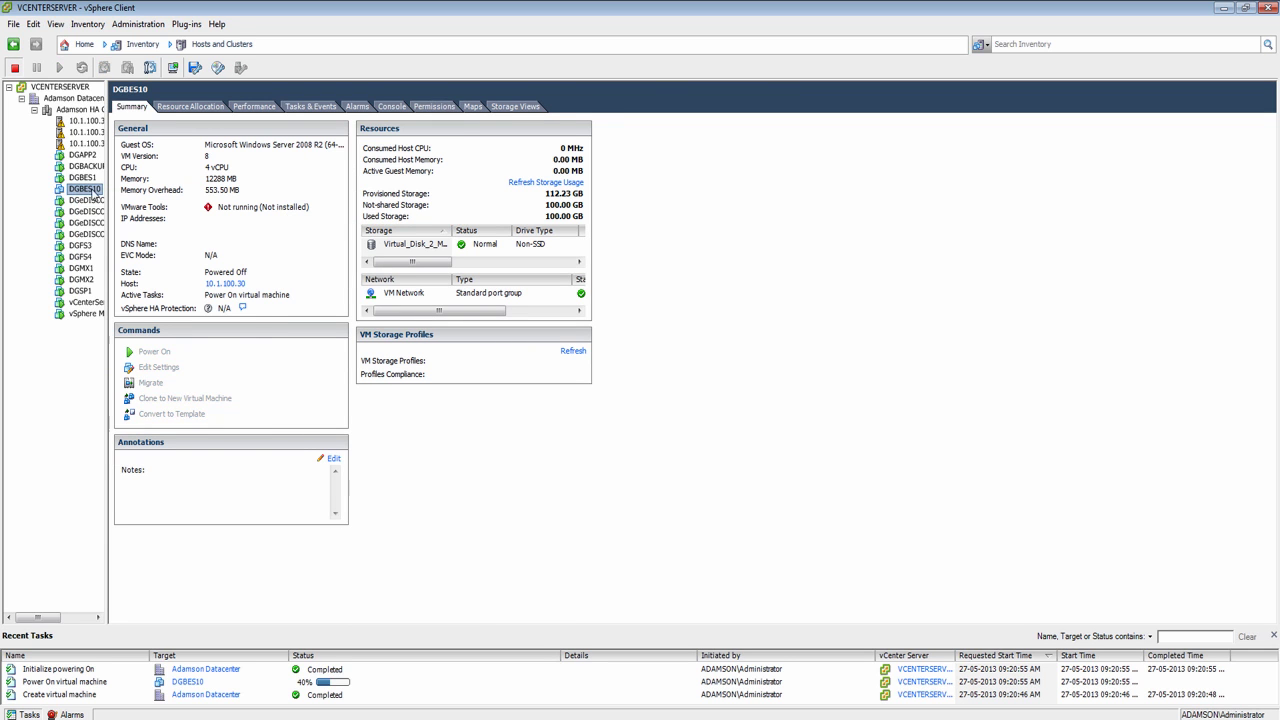
{"action": "left_click", "coordinate": [394, 108]}
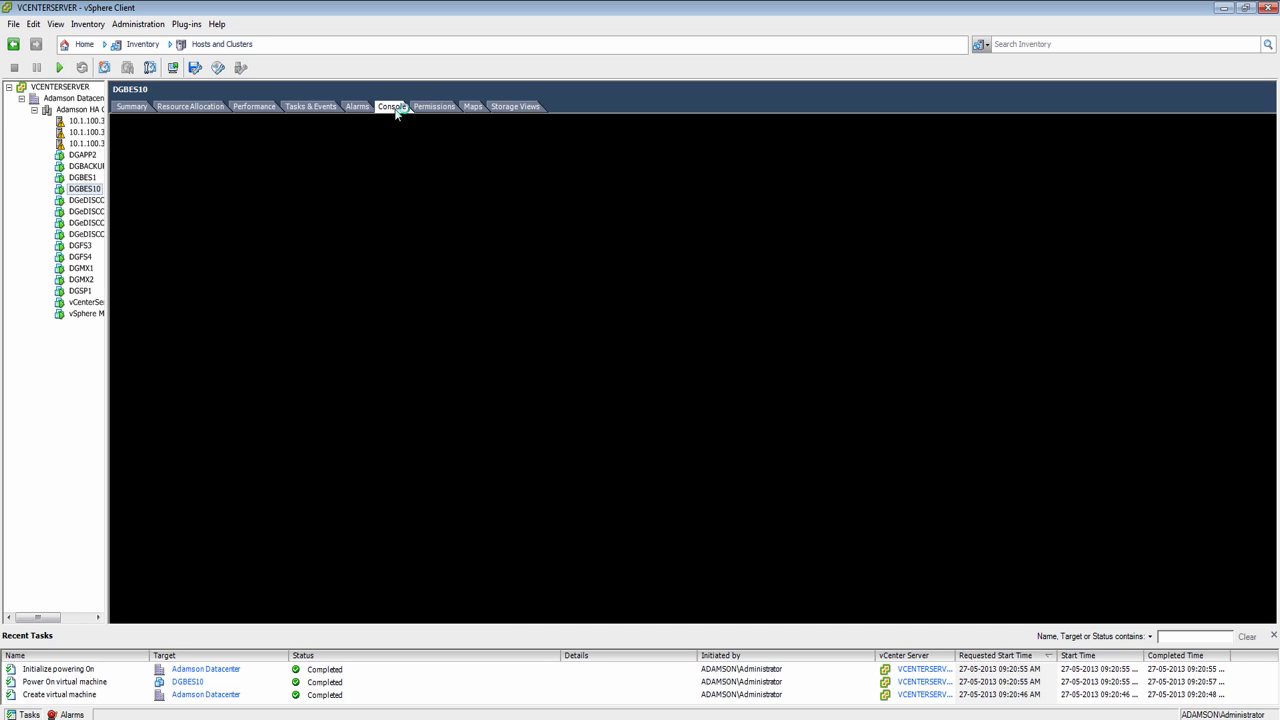
Step: Hide Recent Tasks, refresh the guest desktop, and browse Server Manager's Features page
{"action": "left_click", "coordinate": [1274, 636]}
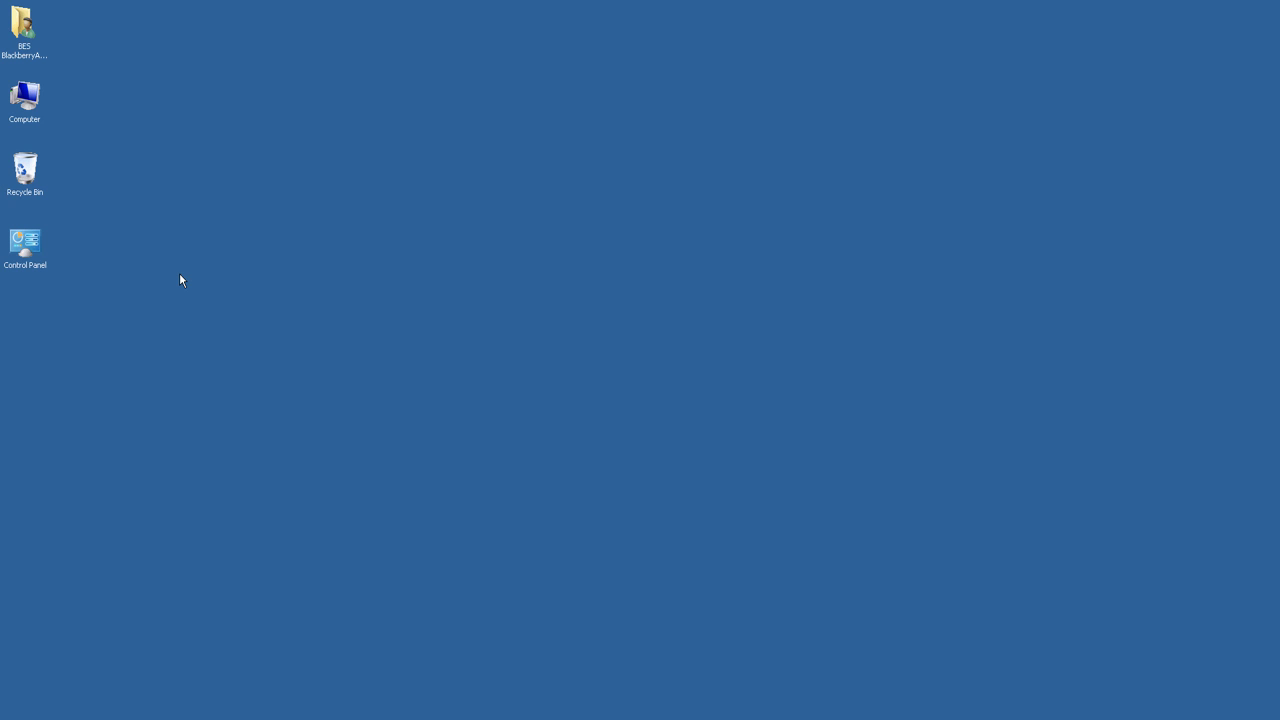
{"action": "right_click", "coordinate": [216, 265]}
{"action": "left_click", "coordinate": [248, 298]}
{"action": "right_click", "coordinate": [237, 245]}
{"action": "left_click", "coordinate": [266, 278]}
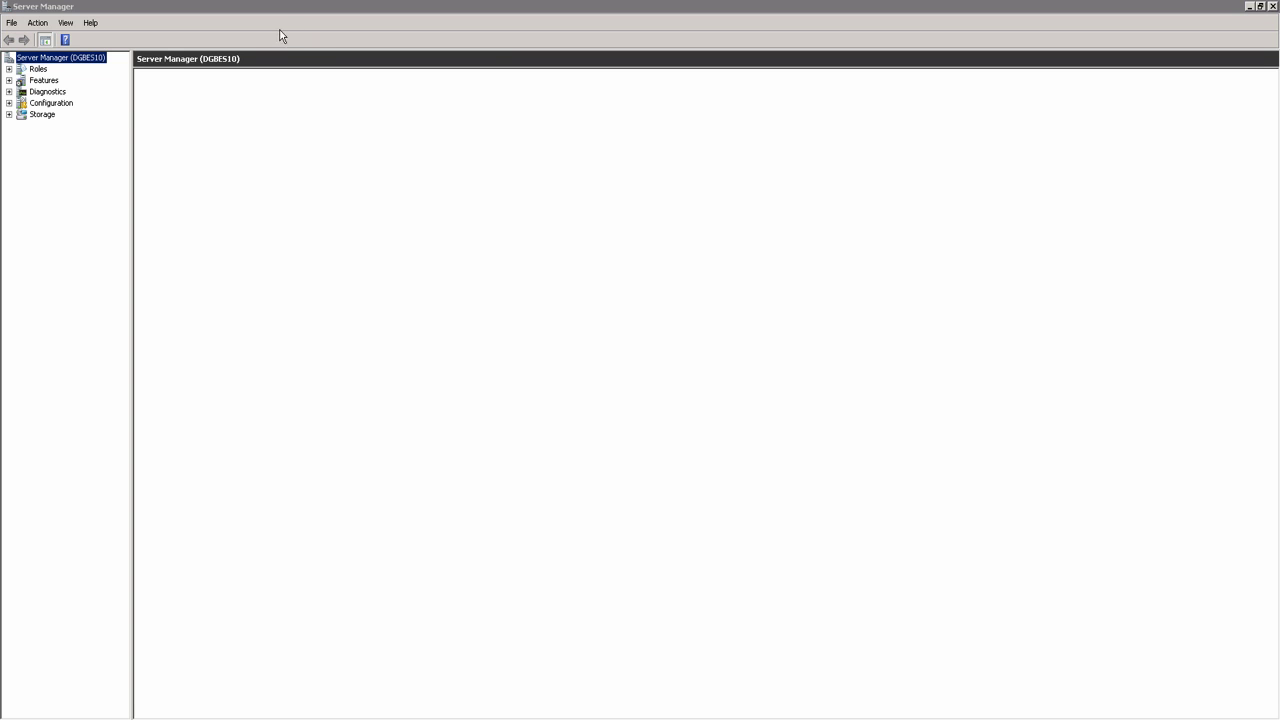
{"action": "left_click", "coordinate": [41, 82]}
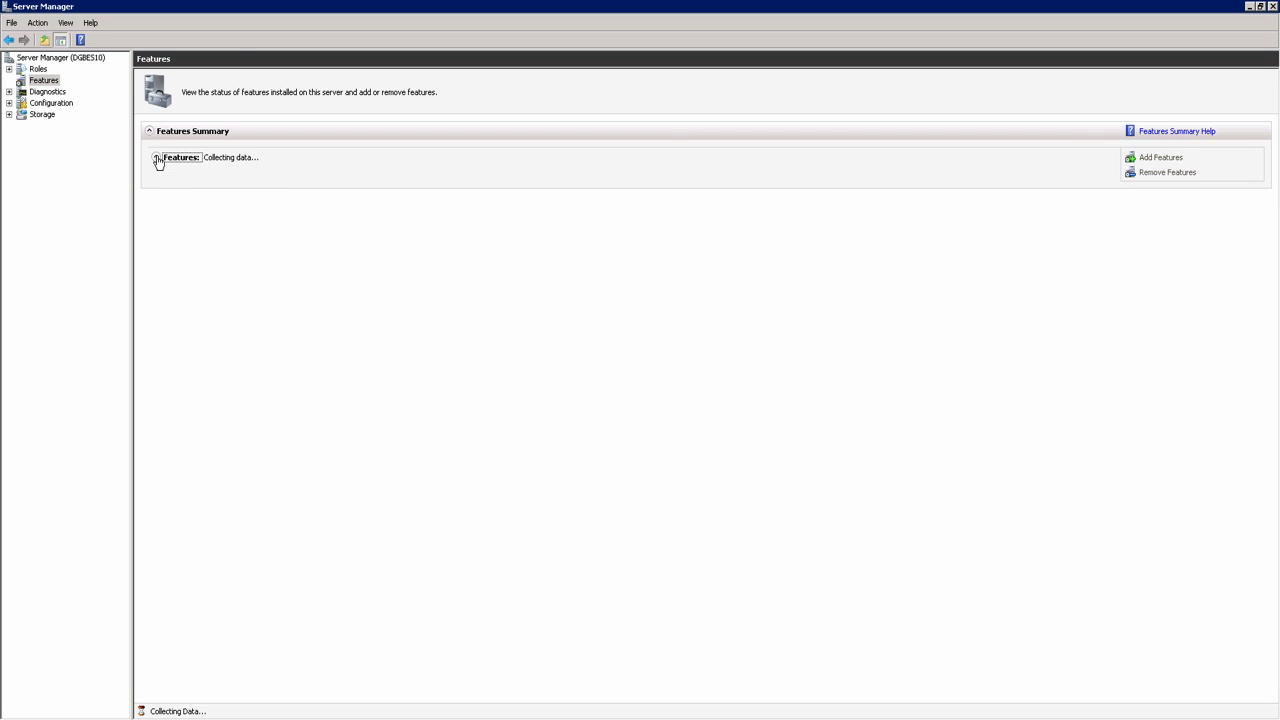
{"action": "left_click", "coordinate": [60, 57]}
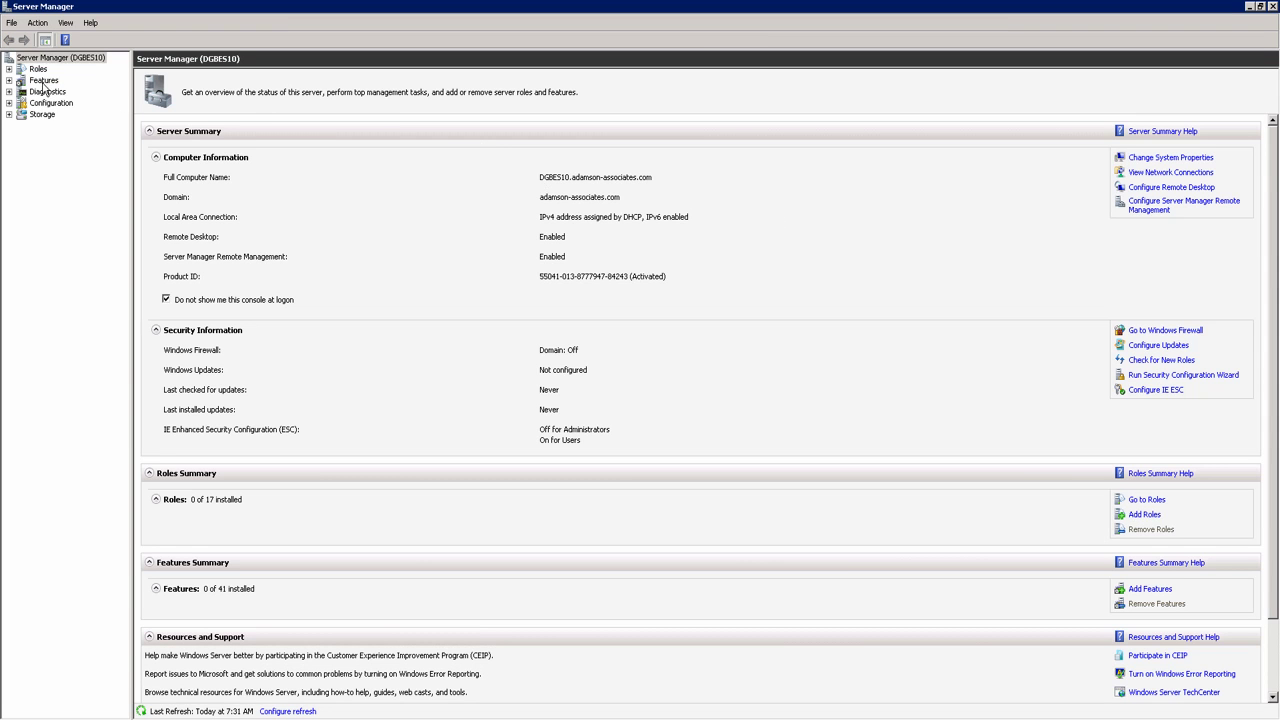
Step: Select .NET Framework 3.5.1 Features and accept the required Web Server (IIS) role services
{"action": "left_click", "coordinate": [44, 80]}
{"action": "left_click", "coordinate": [1168, 159]}
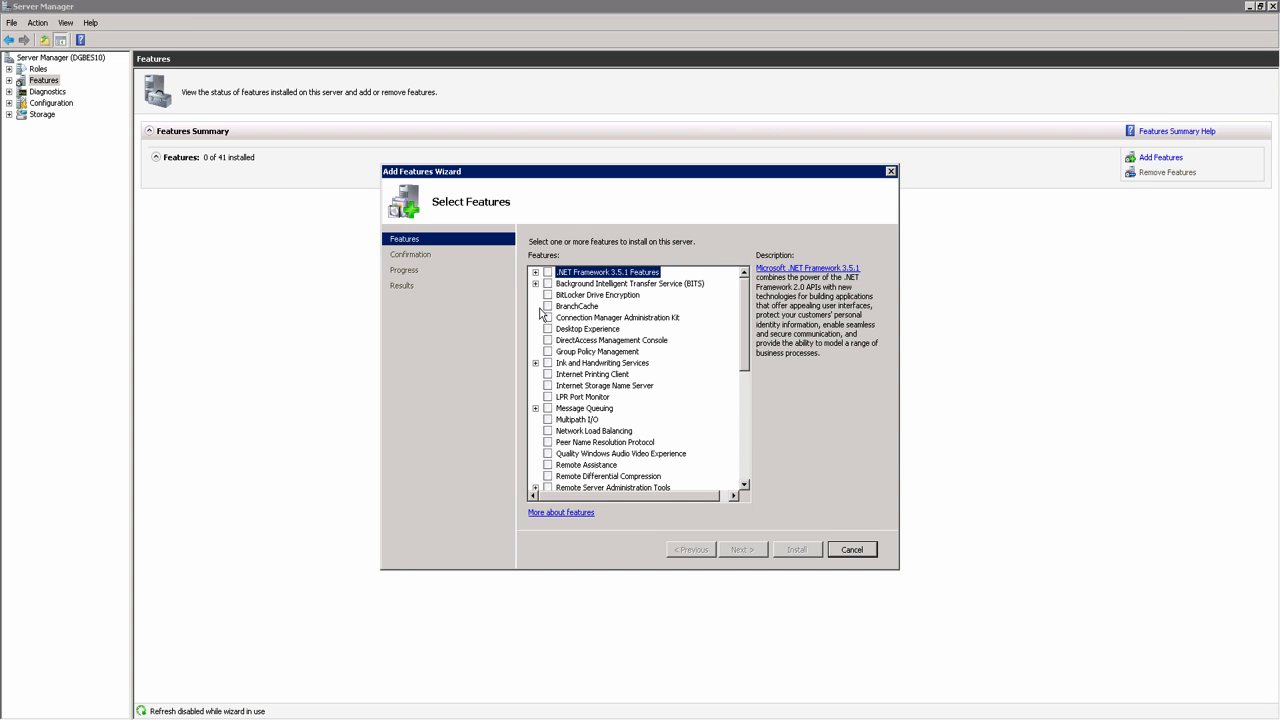
{"action": "left_click", "coordinate": [547, 272]}
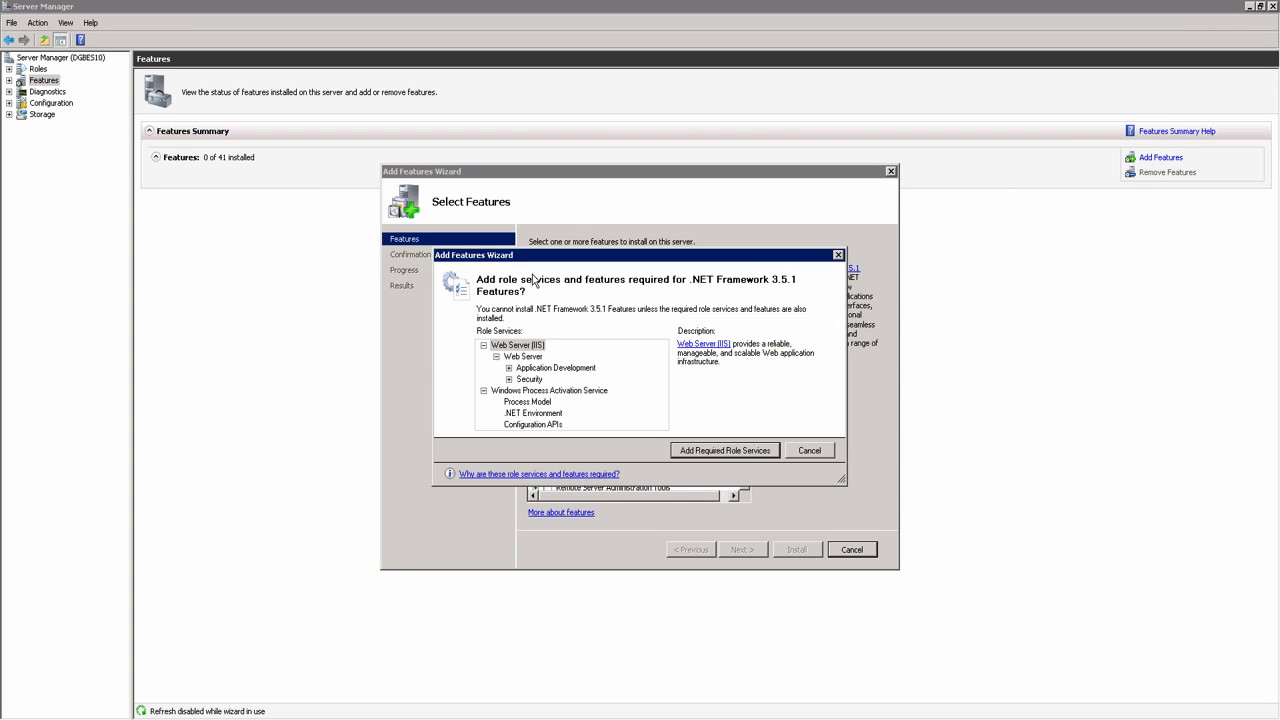
{"action": "left_click", "coordinate": [716, 452]}
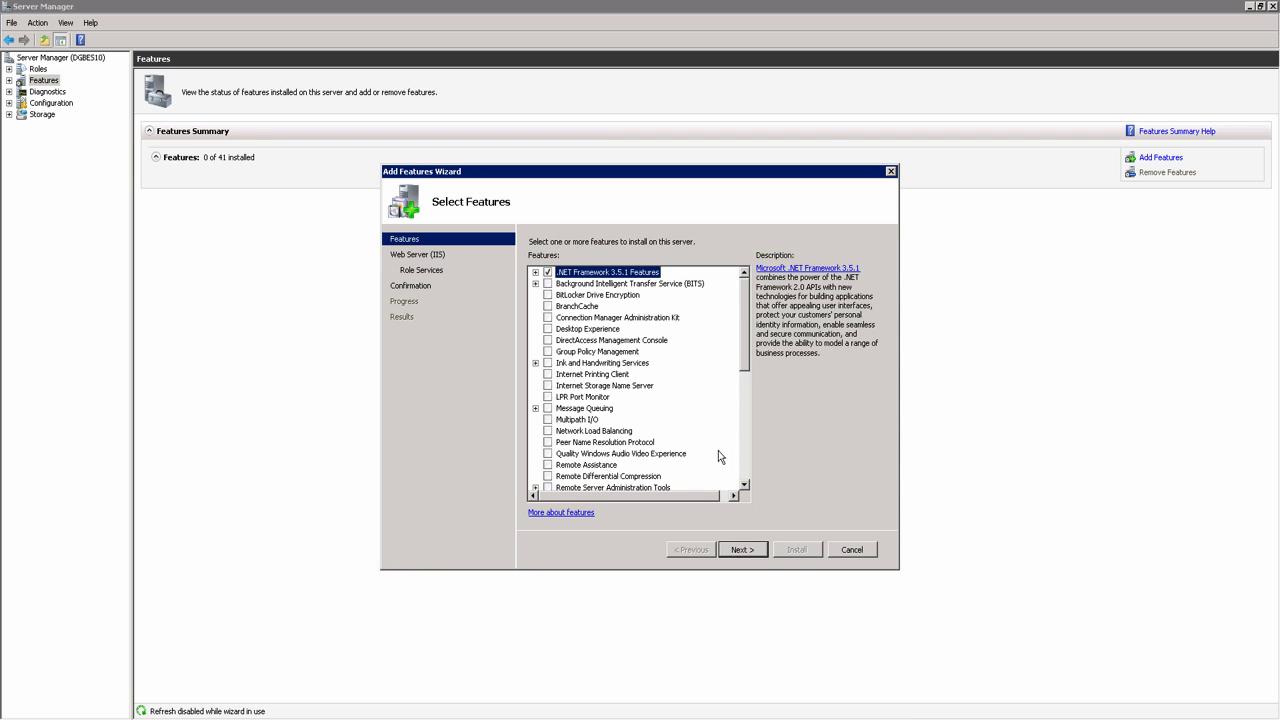
Step: Keep the default IIS role services and complete the feature installation
{"action": "left_click", "coordinate": [765, 556]}
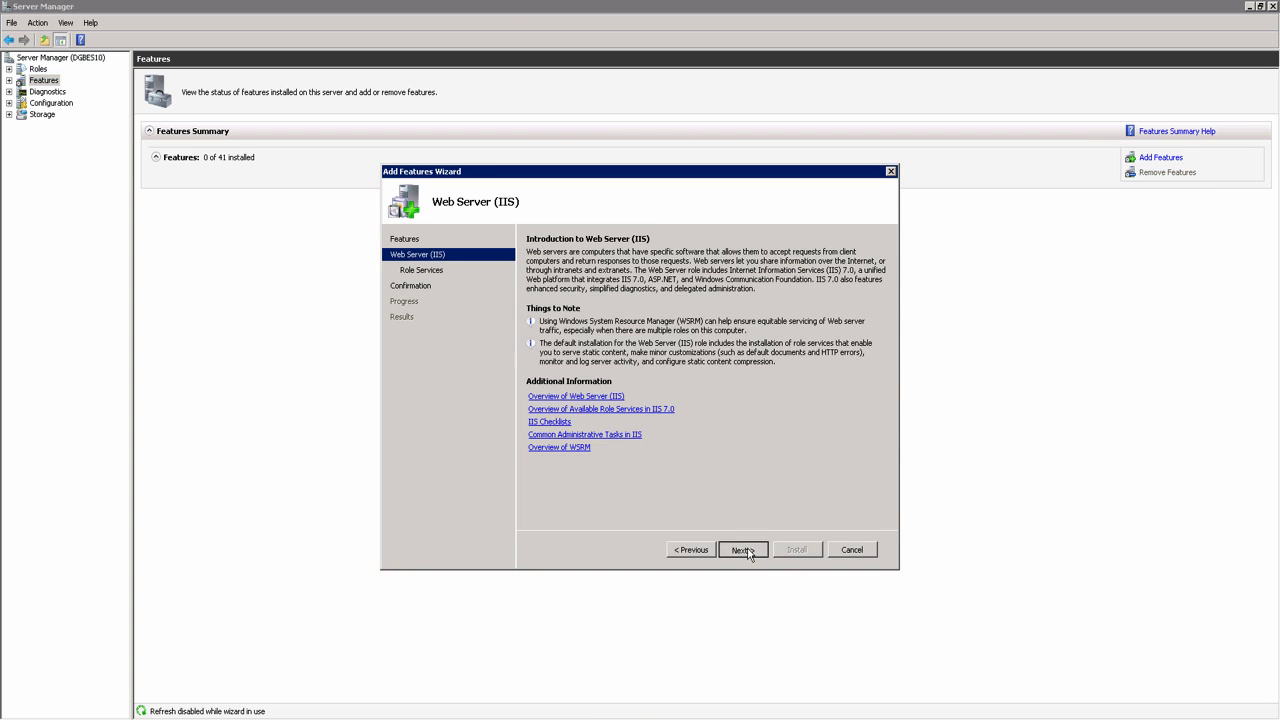
{"action": "left_click", "coordinate": [742, 552]}
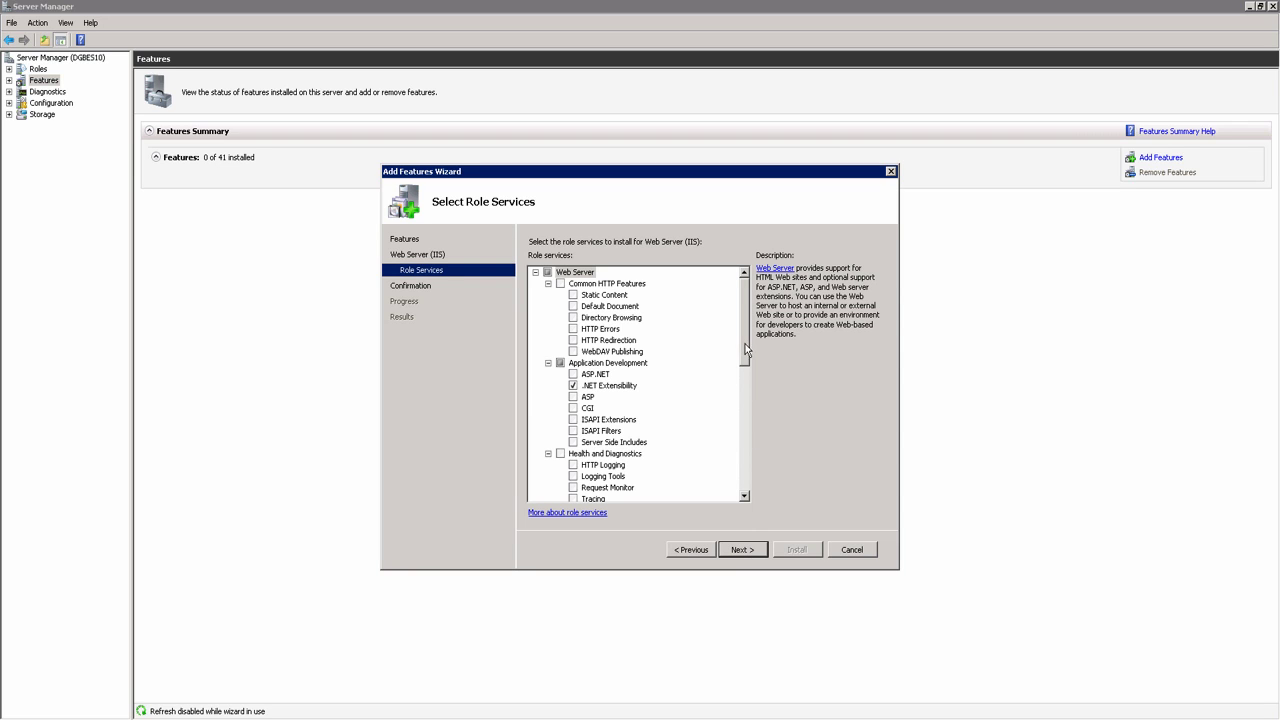
{"action": "left_click_drag", "start_coordinate": [745, 348], "coordinate": [755, 510]}
{"action": "left_click", "coordinate": [752, 550]}
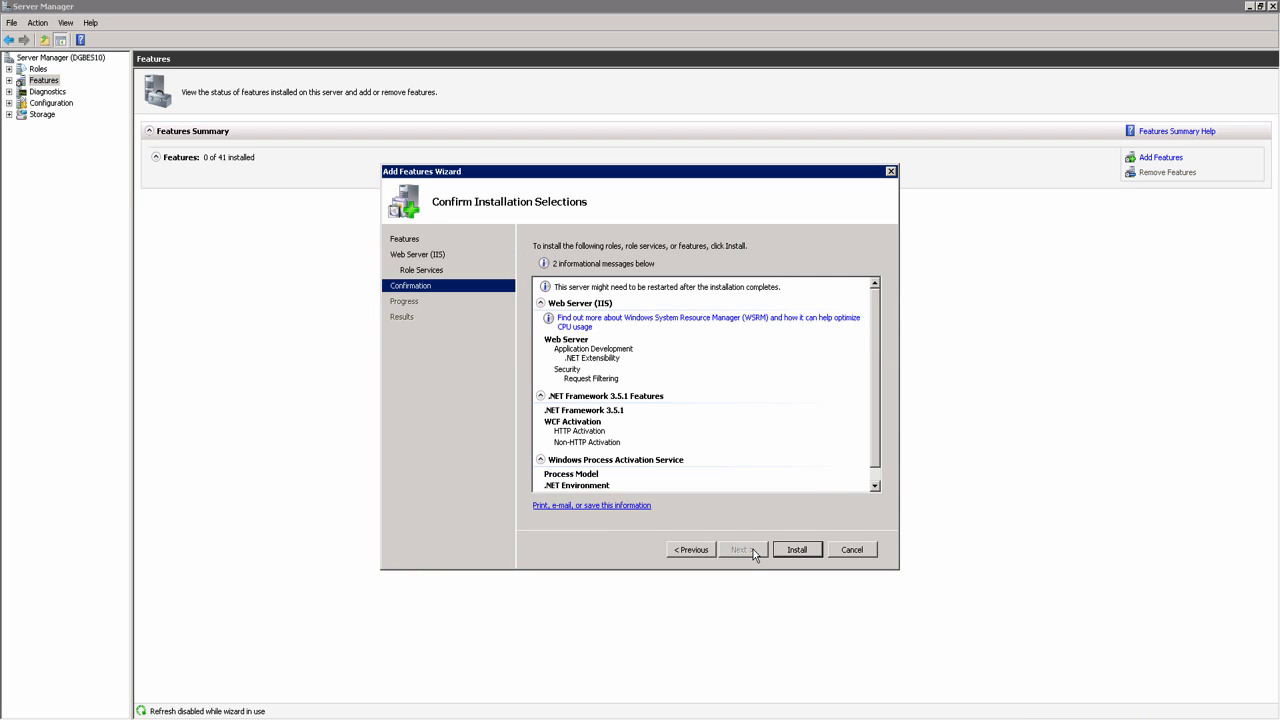
{"action": "left_click", "coordinate": [789, 549]}
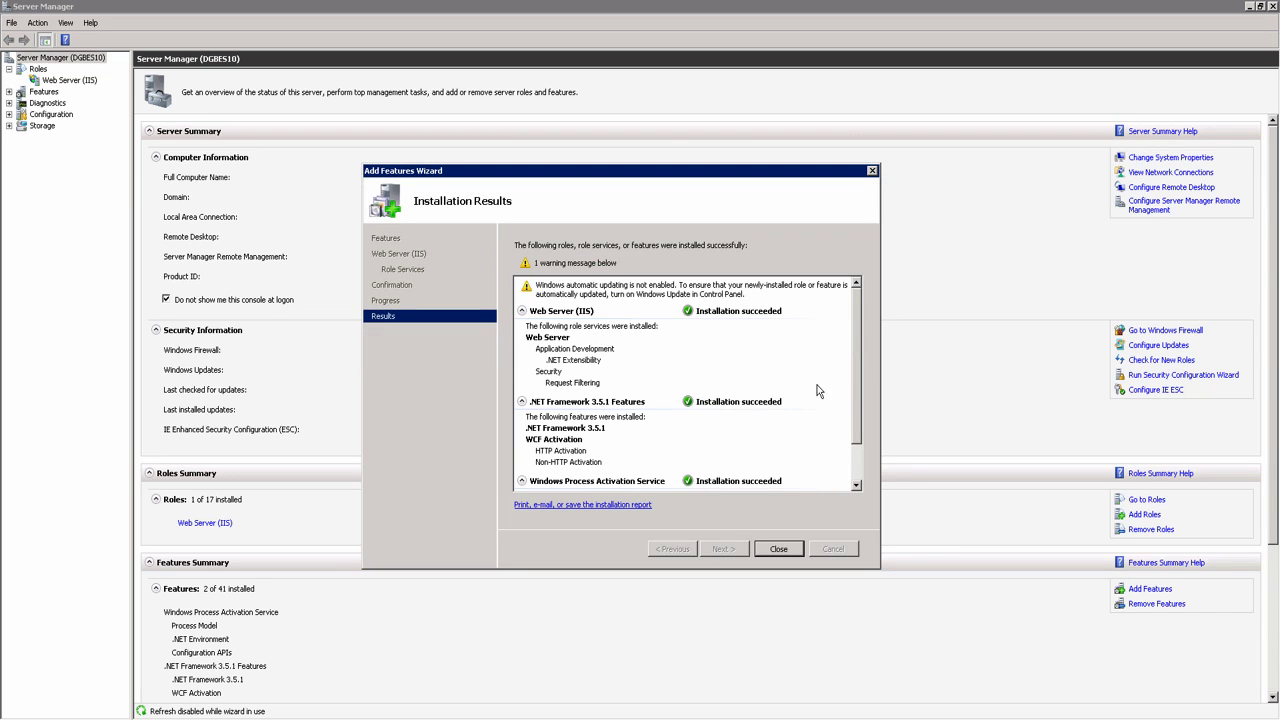
{"action": "left_click_drag", "start_coordinate": [861, 382], "coordinate": [862, 452]}
{"action": "left_click", "coordinate": [789, 551]}
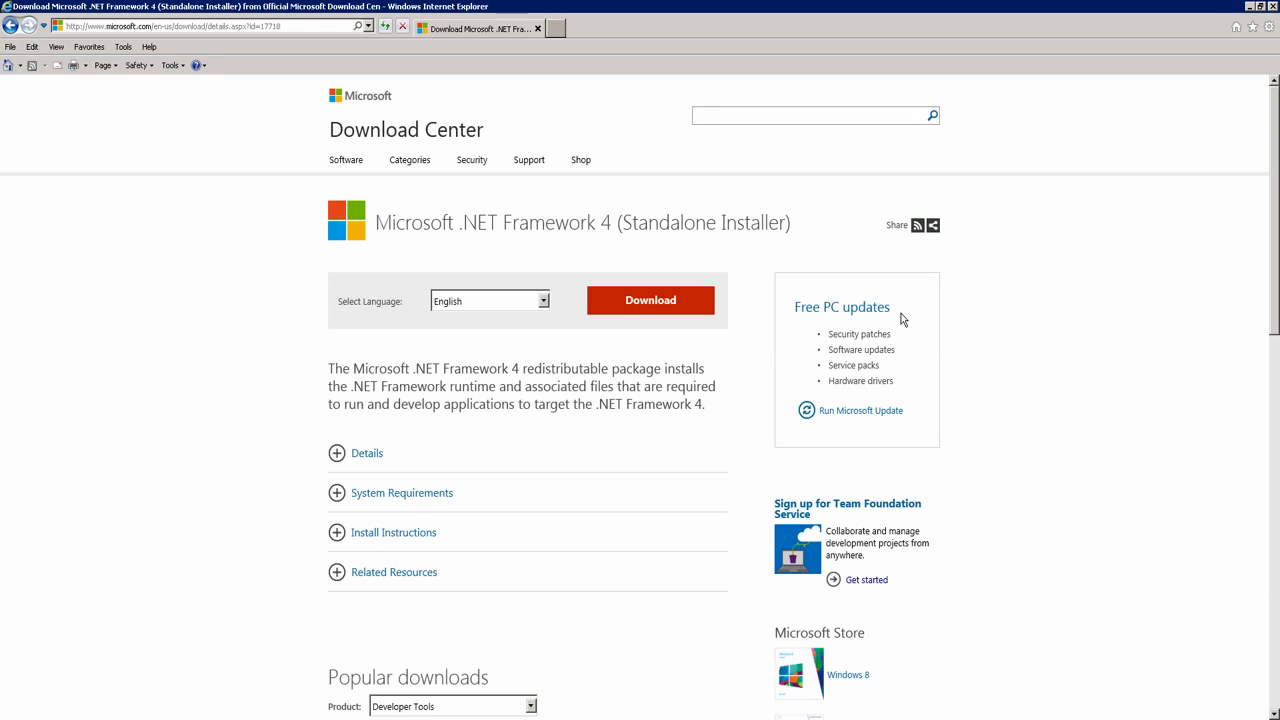
Step: Download and run the .NET Framework 4 standalone installer, declining the extra software
{"action": "left_click", "coordinate": [654, 309]}
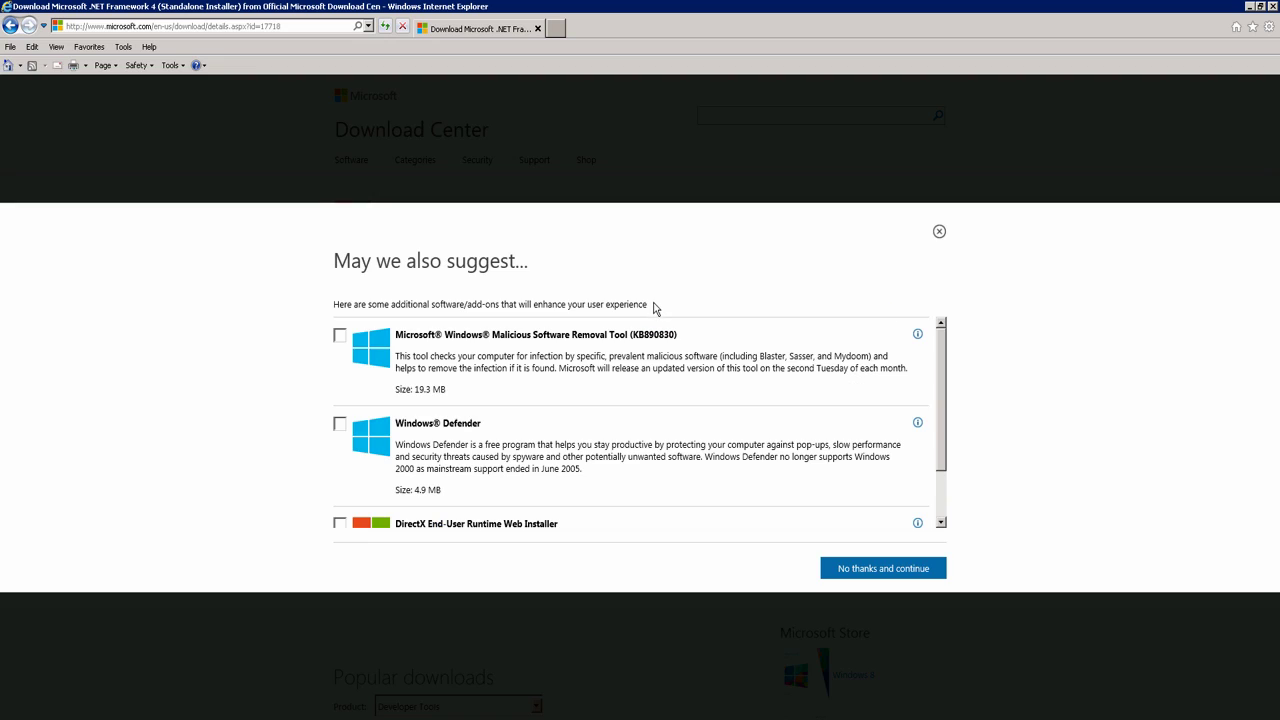
{"action": "left_click", "coordinate": [877, 572]}
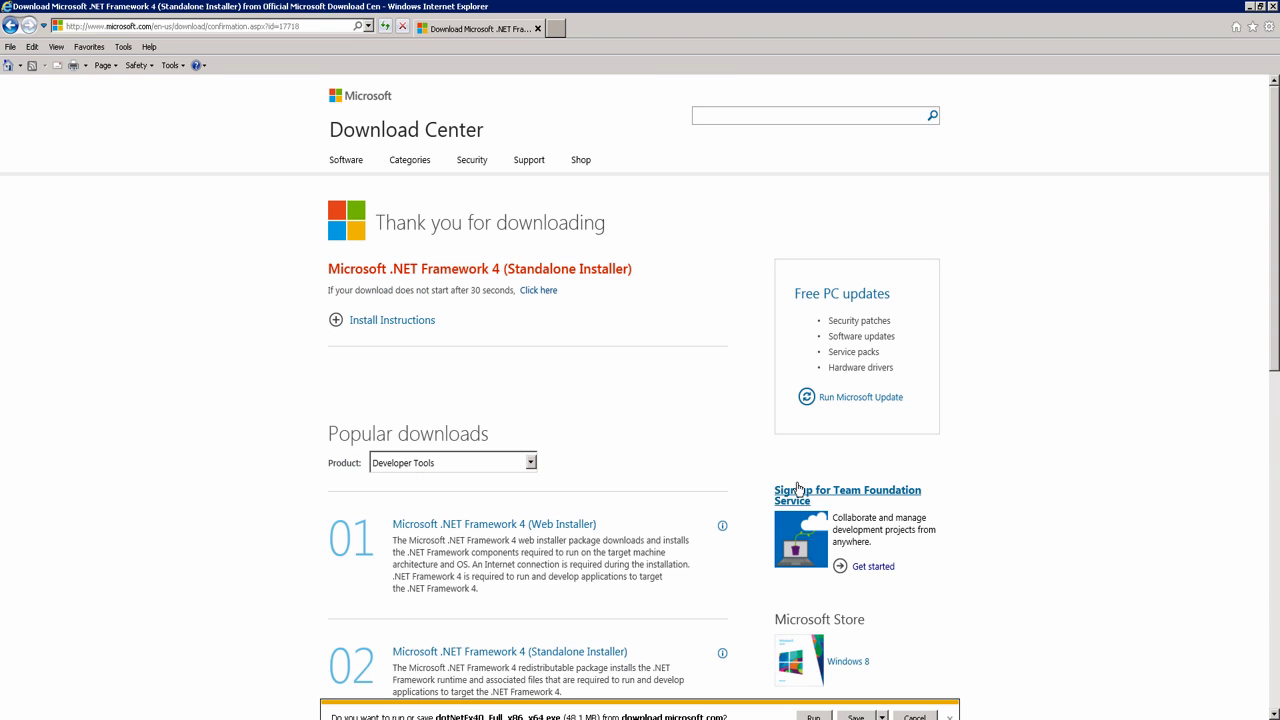
{"action": "left_click", "coordinate": [813, 716]}
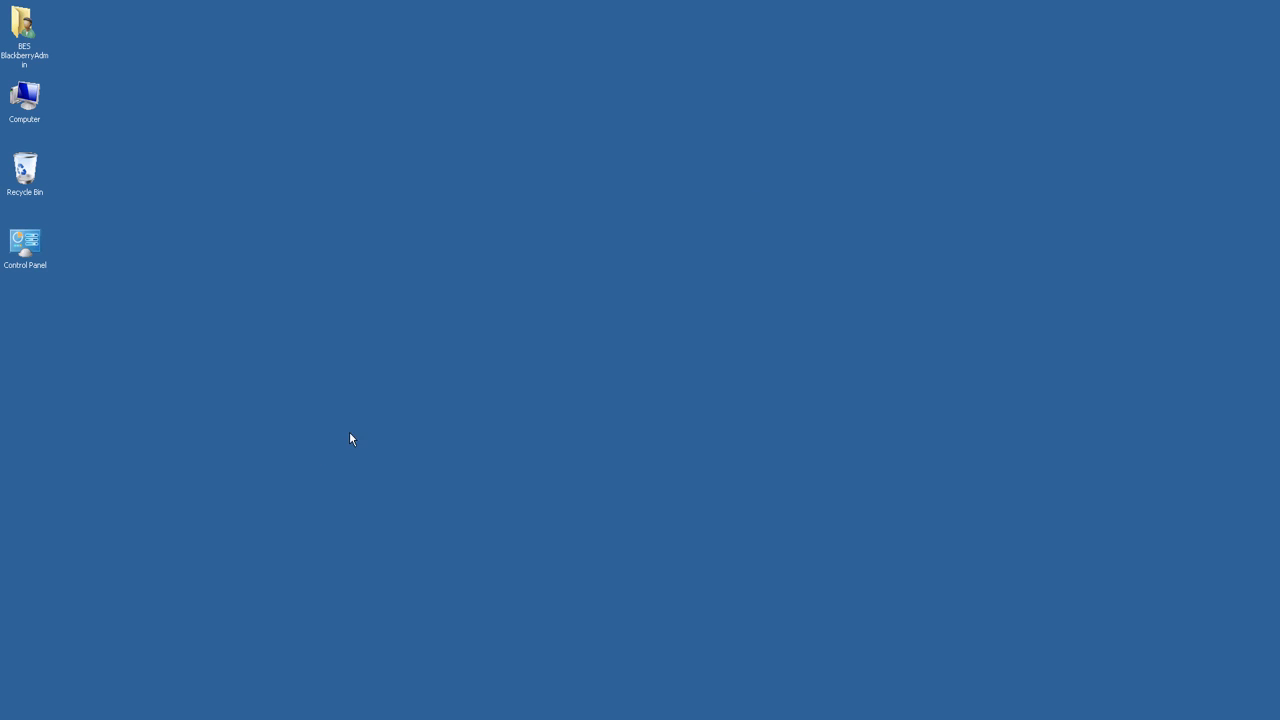
Step: Launch Local Security Policy maximized at Local Policies > User Rights Assignment
{"action": "left_click", "coordinate": [22, 719]}
{"action": "mouse_move", "coordinate": [255, 627]}
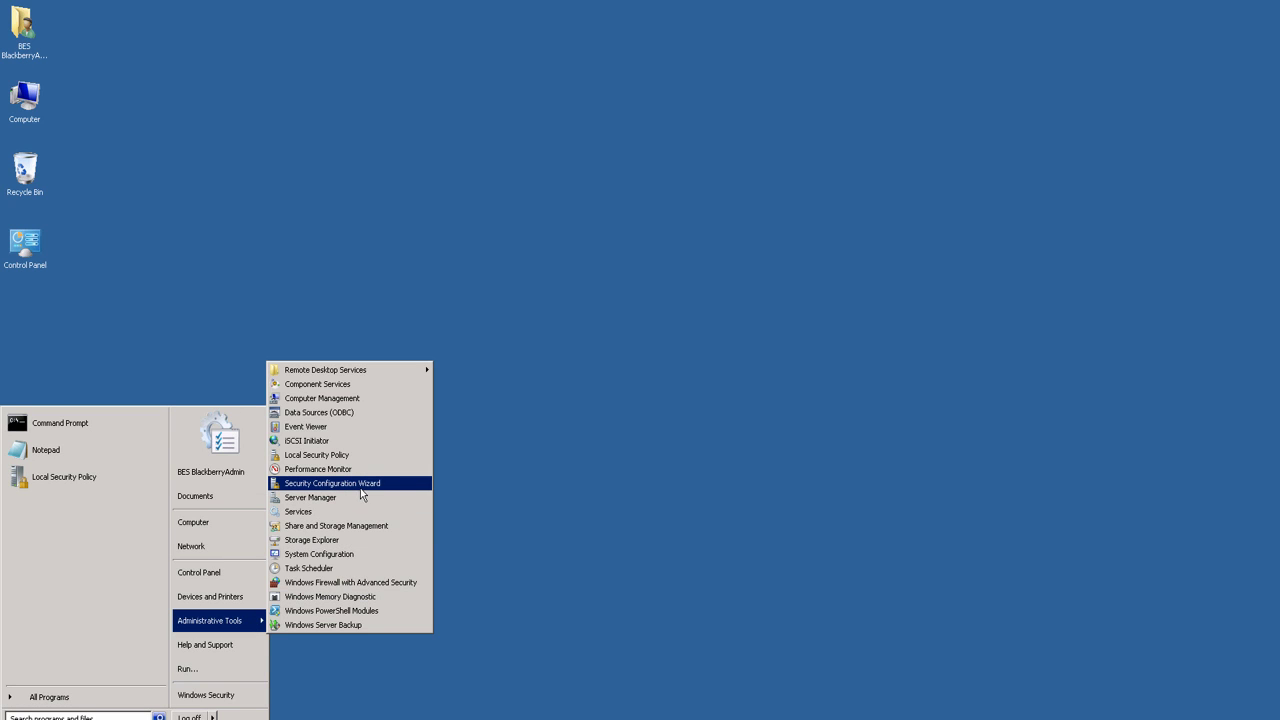
{"action": "left_click", "coordinate": [347, 454]}
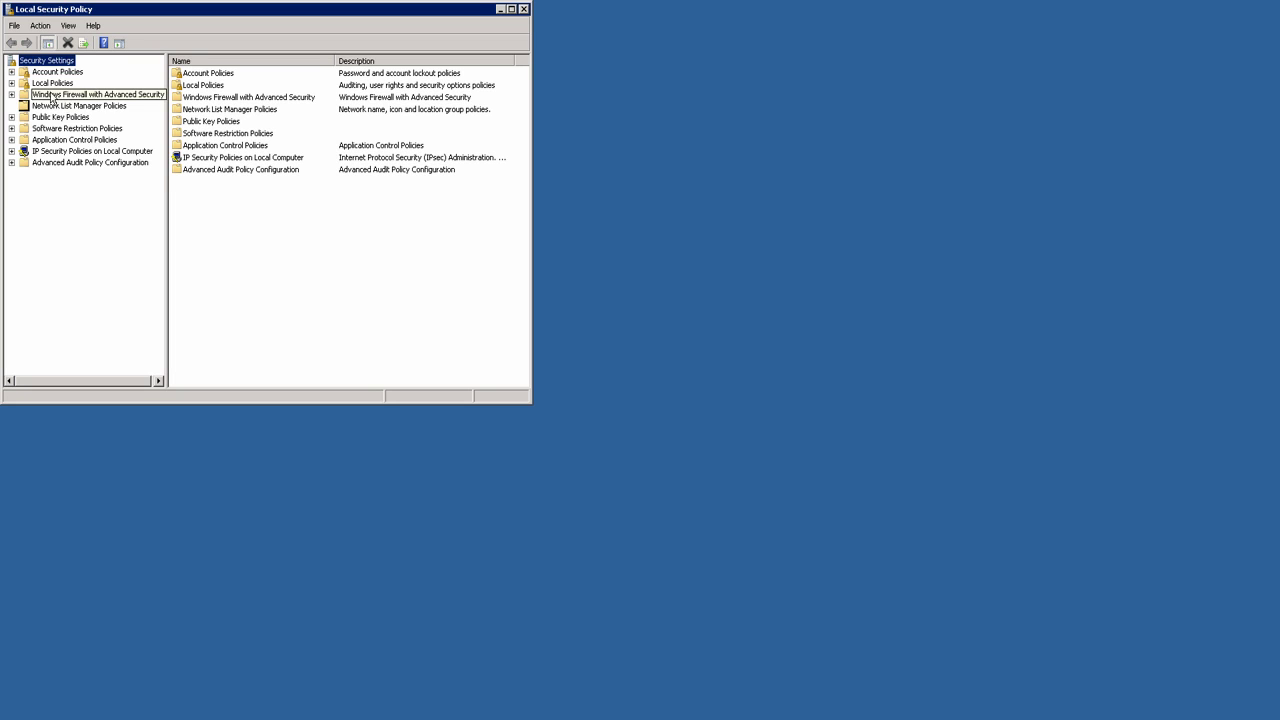
{"action": "double_click", "coordinate": [52, 84]}
{"action": "left_click", "coordinate": [90, 106]}
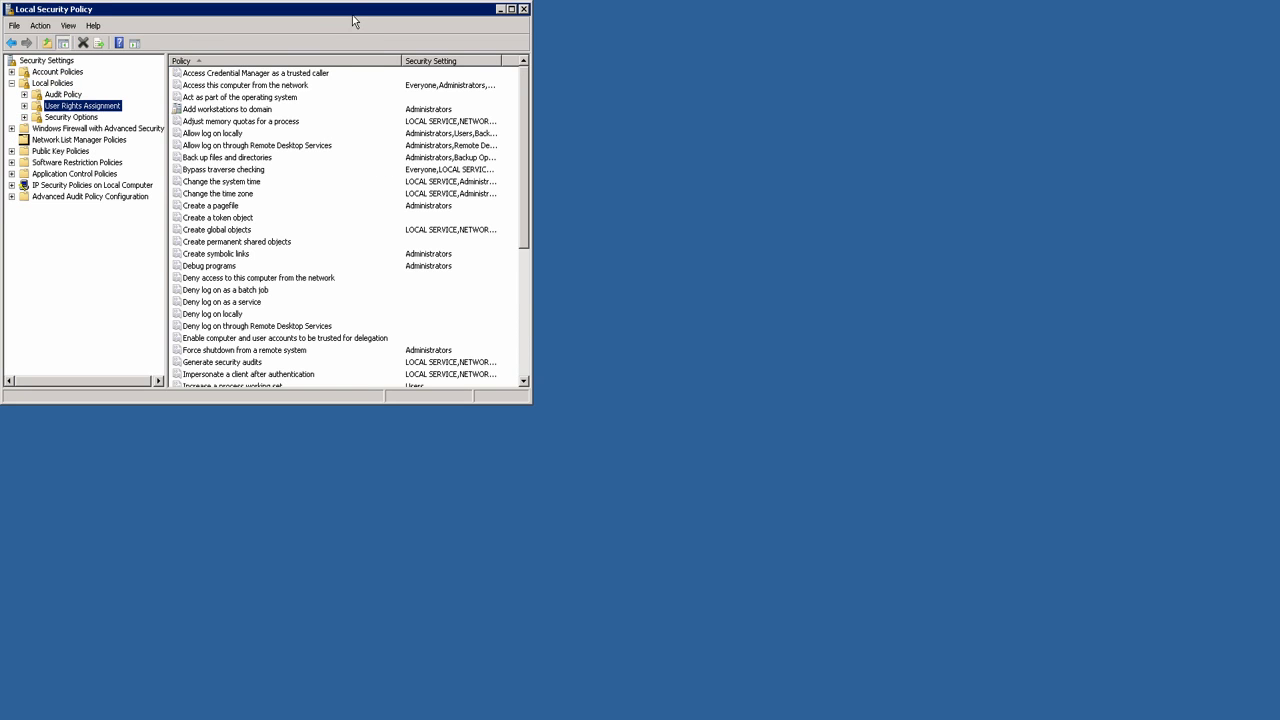
{"action": "double_click", "coordinate": [353, 20]}
Step: Add the BES administrator account to the Allow log on locally right
{"action": "double_click", "coordinate": [218, 131]}
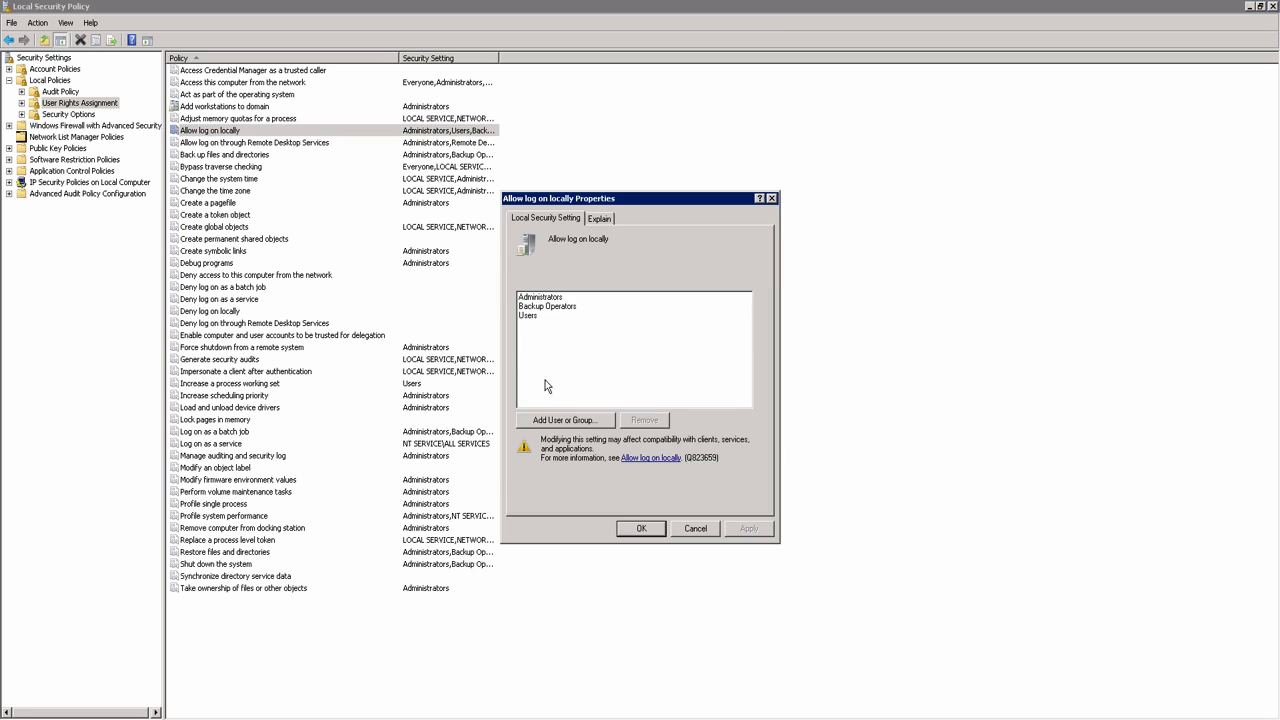
{"action": "left_click", "coordinate": [565, 420]}
{"action": "type", "text": "besadmin"}
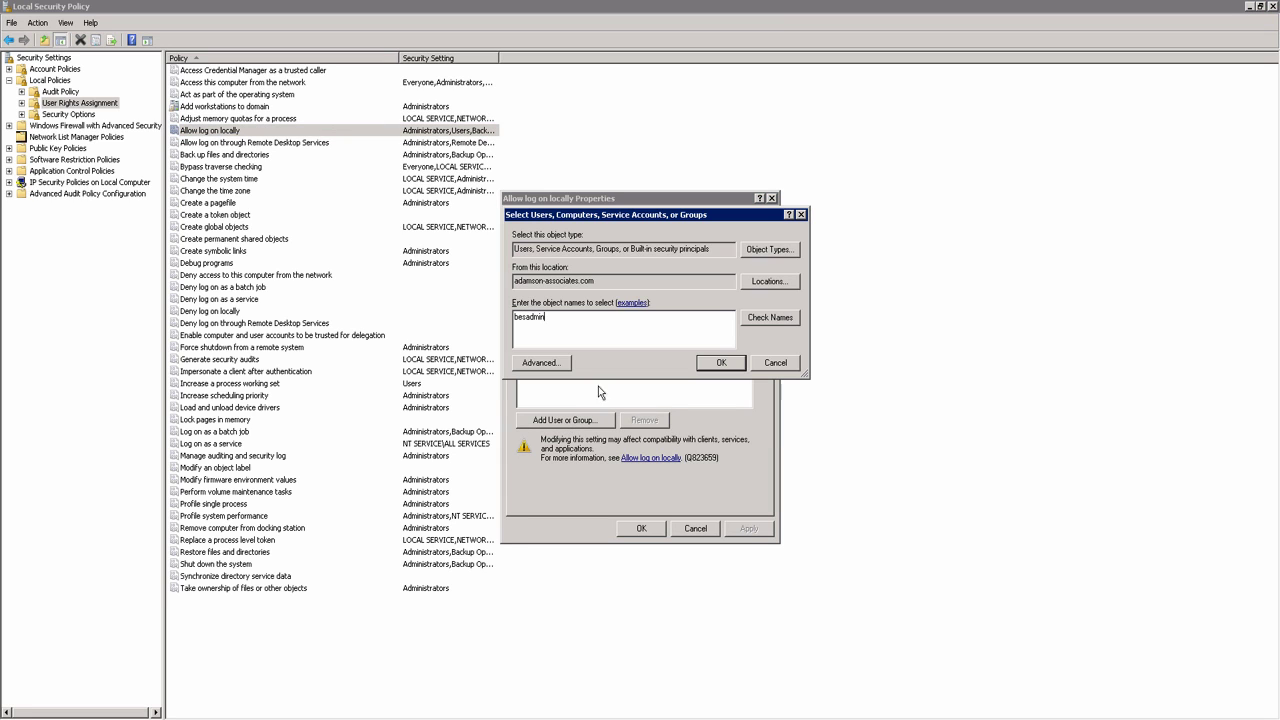
{"action": "left_click", "coordinate": [768, 318]}
{"action": "left_click", "coordinate": [702, 364]}
{"action": "left_click", "coordinate": [652, 531]}
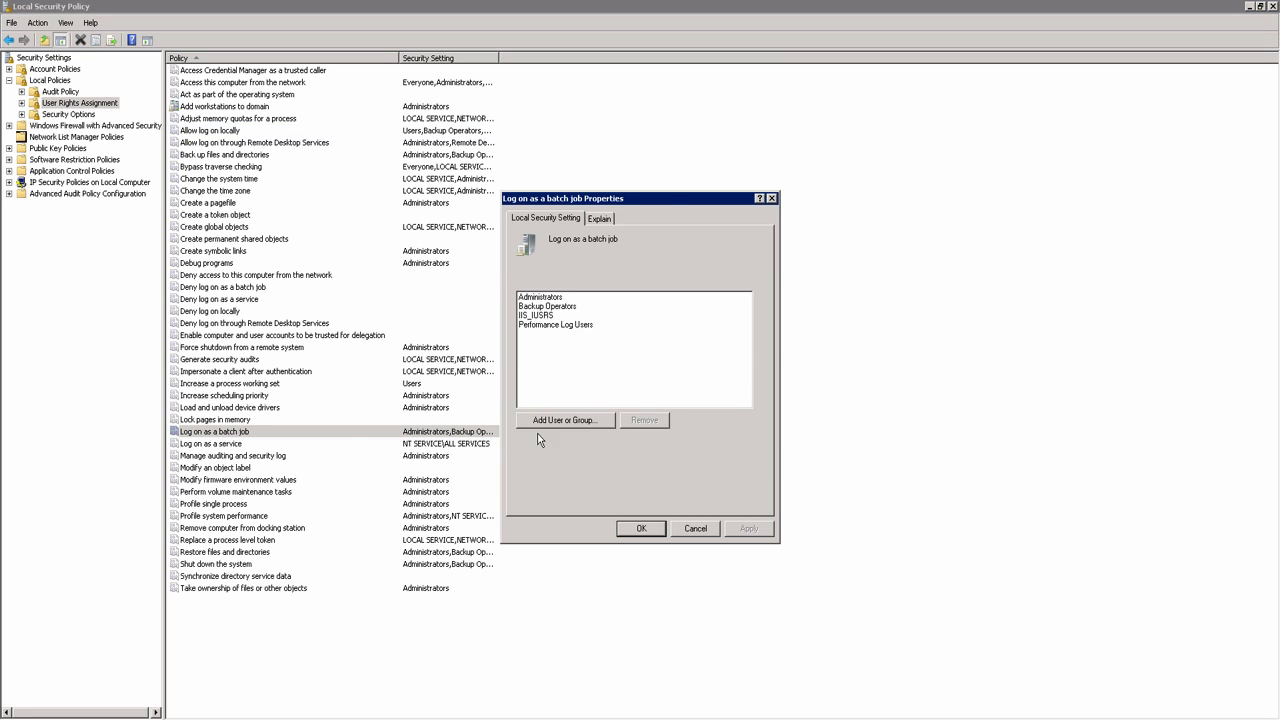
Step: Grant the BES administrator account the Log on as a batch job right
{"action": "left_click", "coordinate": [562, 420]}
{"action": "type", "text": "besadmin"}
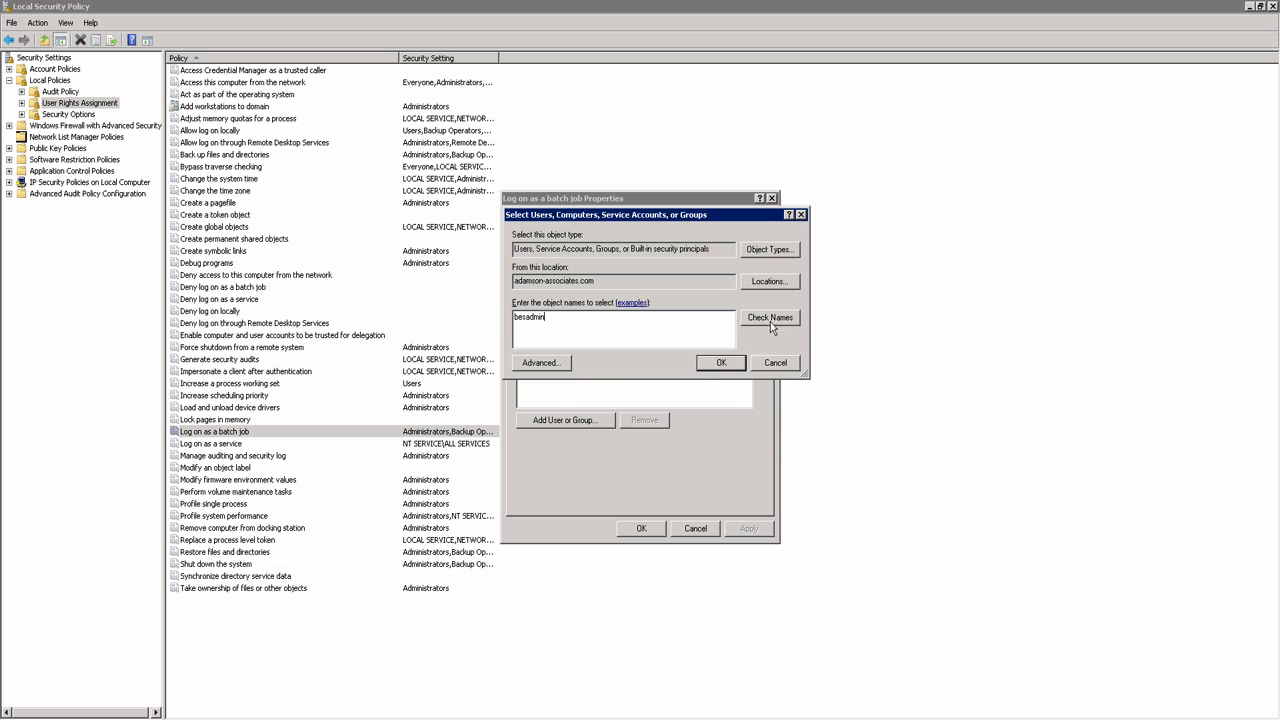
{"action": "left_click", "coordinate": [769, 322]}
{"action": "left_click", "coordinate": [722, 363]}
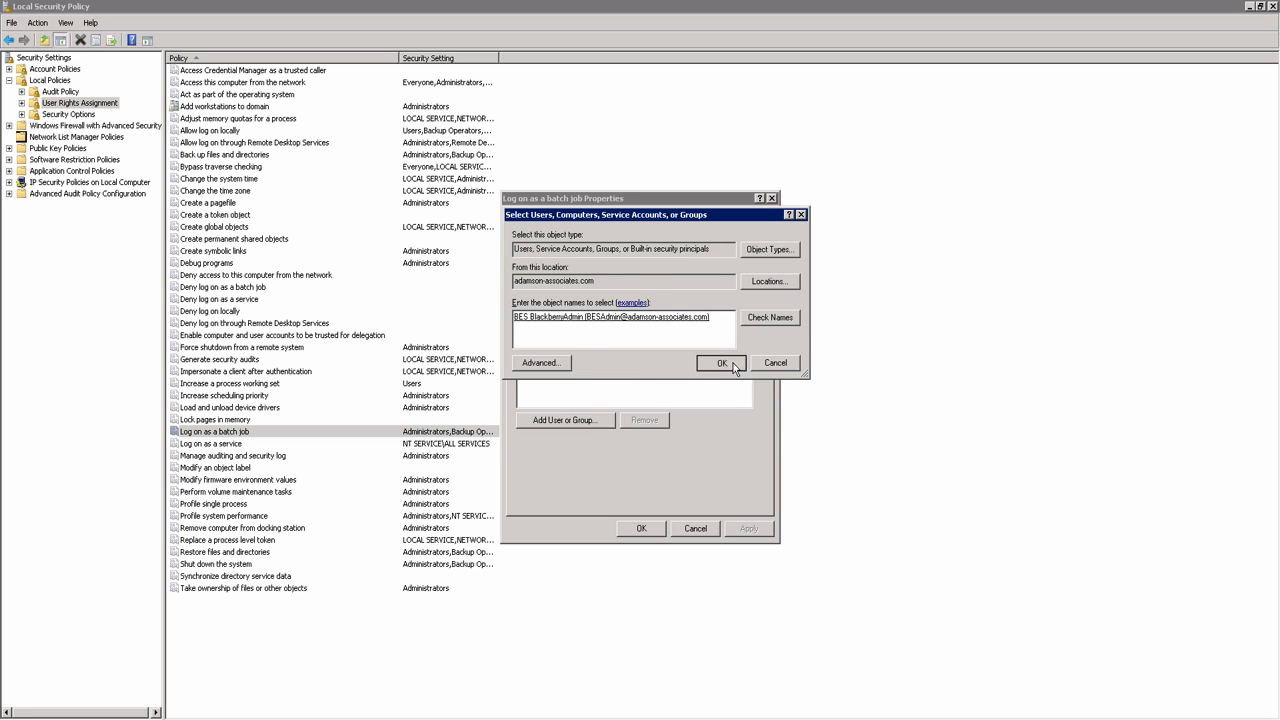
{"action": "left_click", "coordinate": [641, 528]}
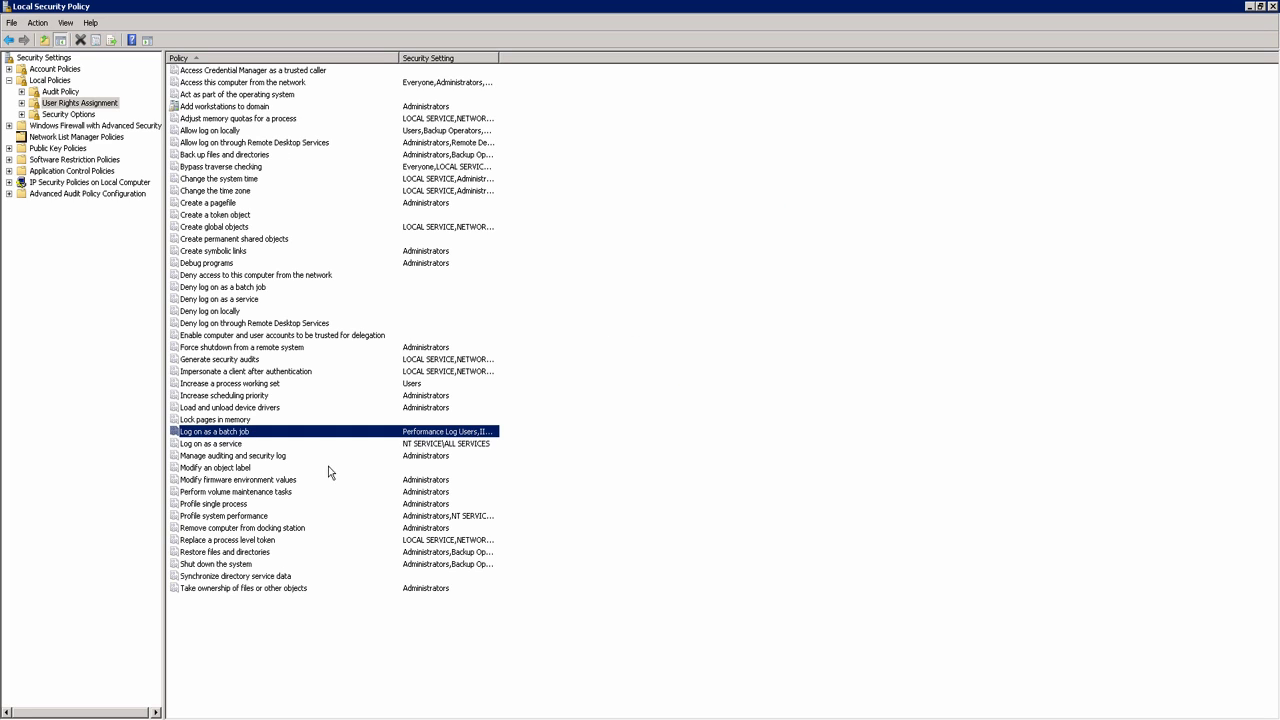
Step: Grant the BES administrator account the Log on as a service right
{"action": "double_click", "coordinate": [221, 446]}
{"action": "left_click", "coordinate": [560, 421]}
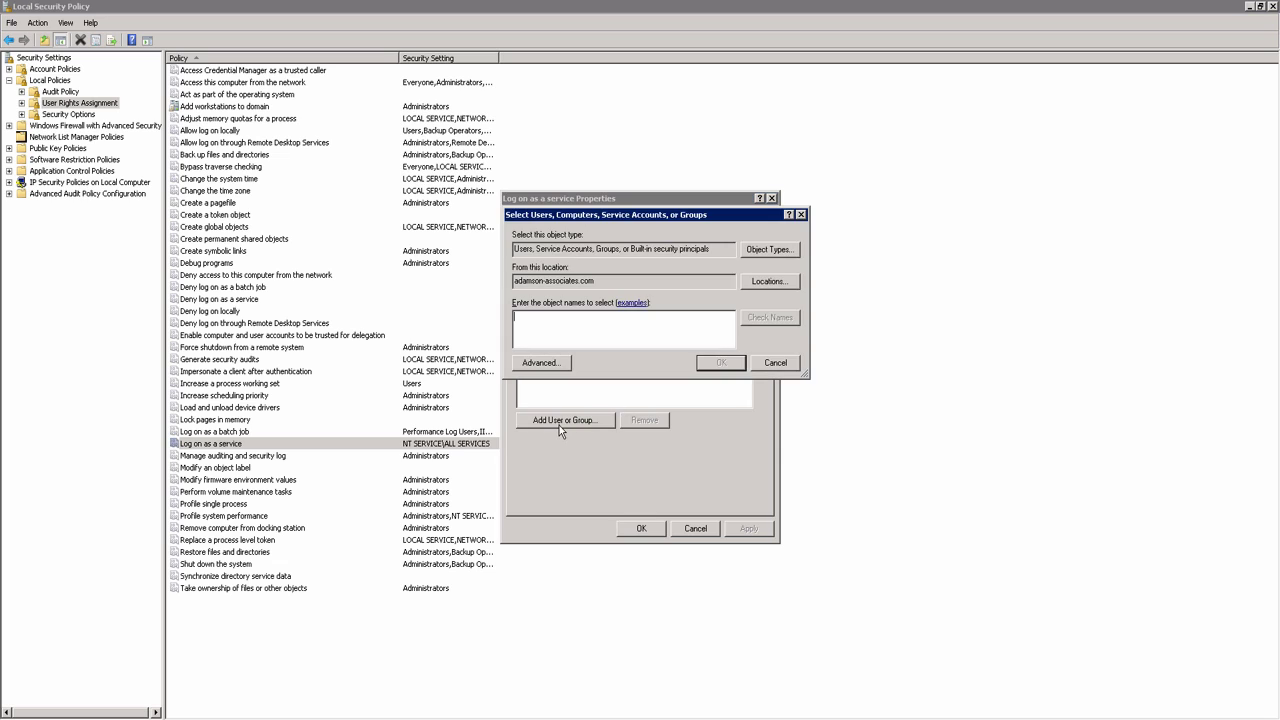
{"action": "type", "text": "besadmin"}
{"action": "left_click", "coordinate": [770, 317]}
{"action": "left_click", "coordinate": [721, 363]}
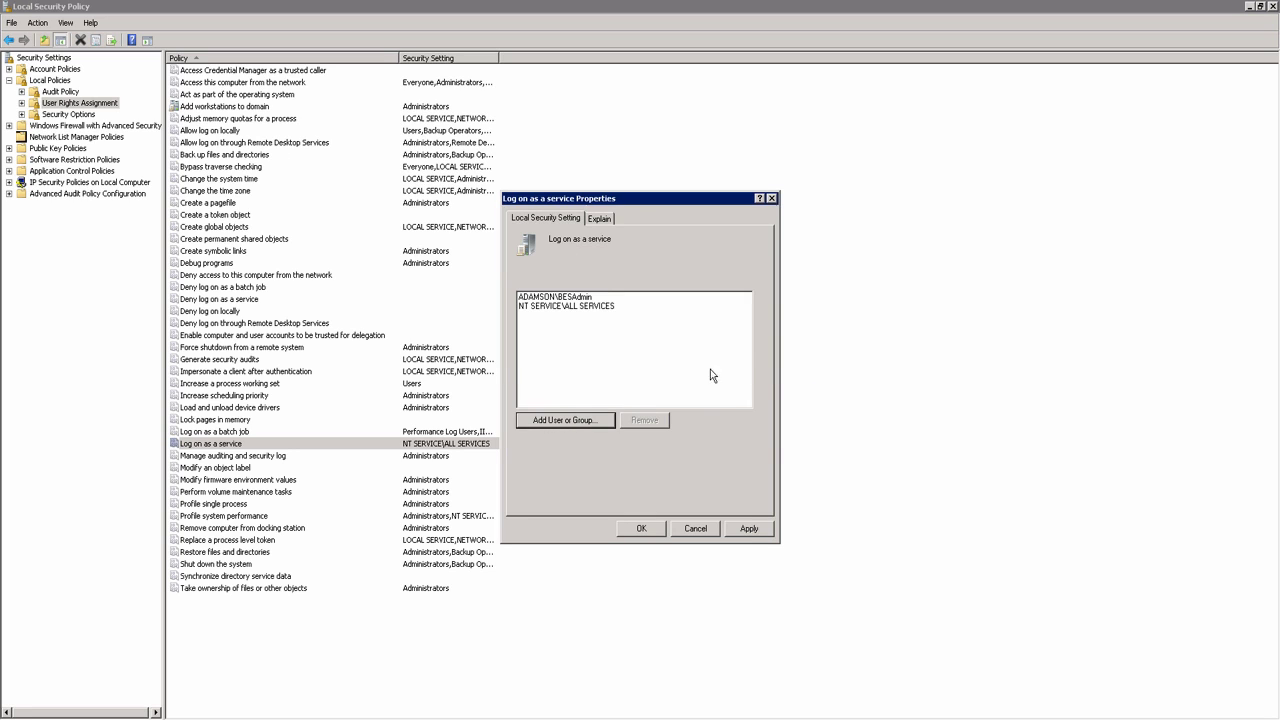
{"action": "left_click", "coordinate": [642, 528]}
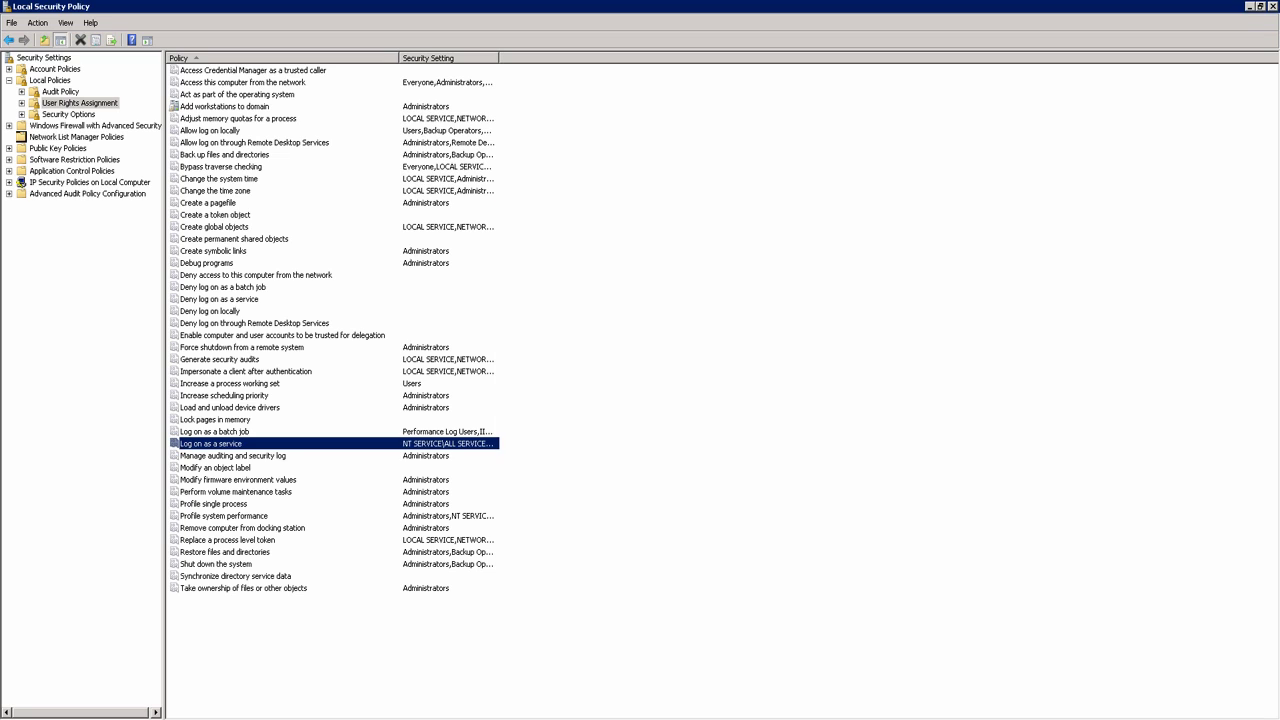
{"action": "key", "text": "alt+F4"}
Step: Run bes_10.1.0 from C:\BES 10.1 as administrator
{"action": "double_click", "coordinate": [24, 95]}
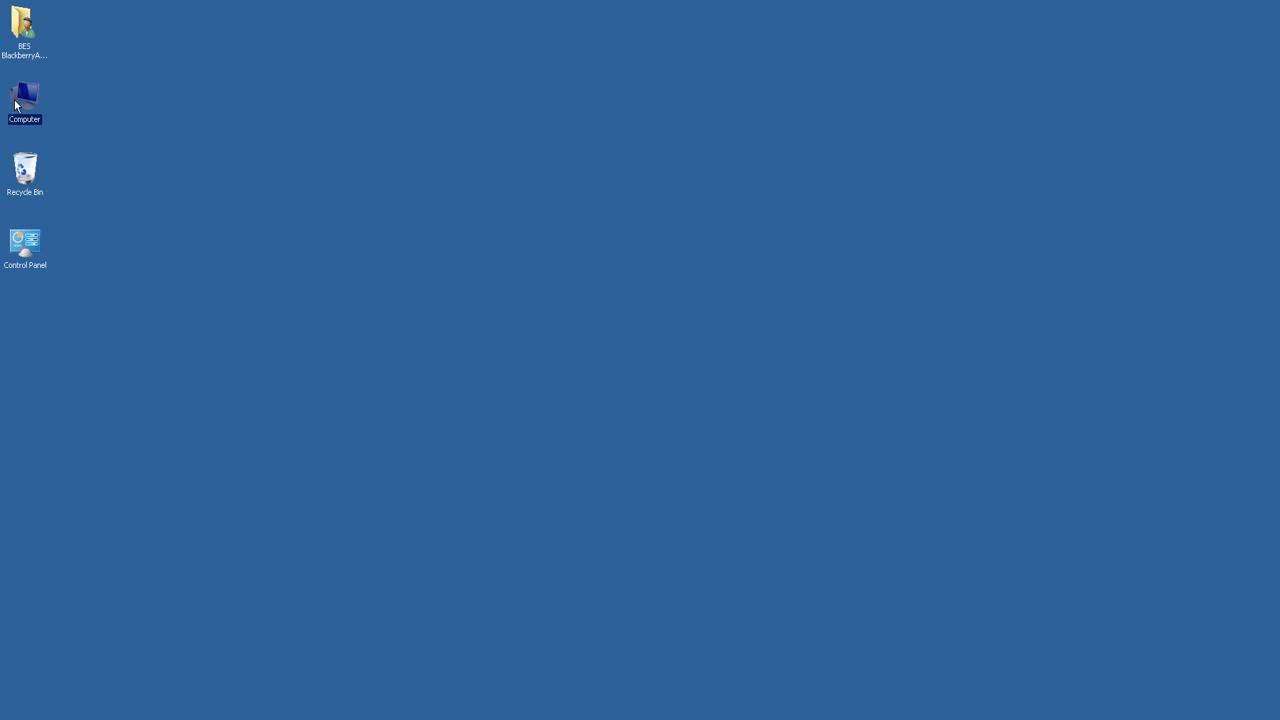
{"action": "double_click", "coordinate": [400, 234]}
{"action": "double_click", "coordinate": [400, 228]}
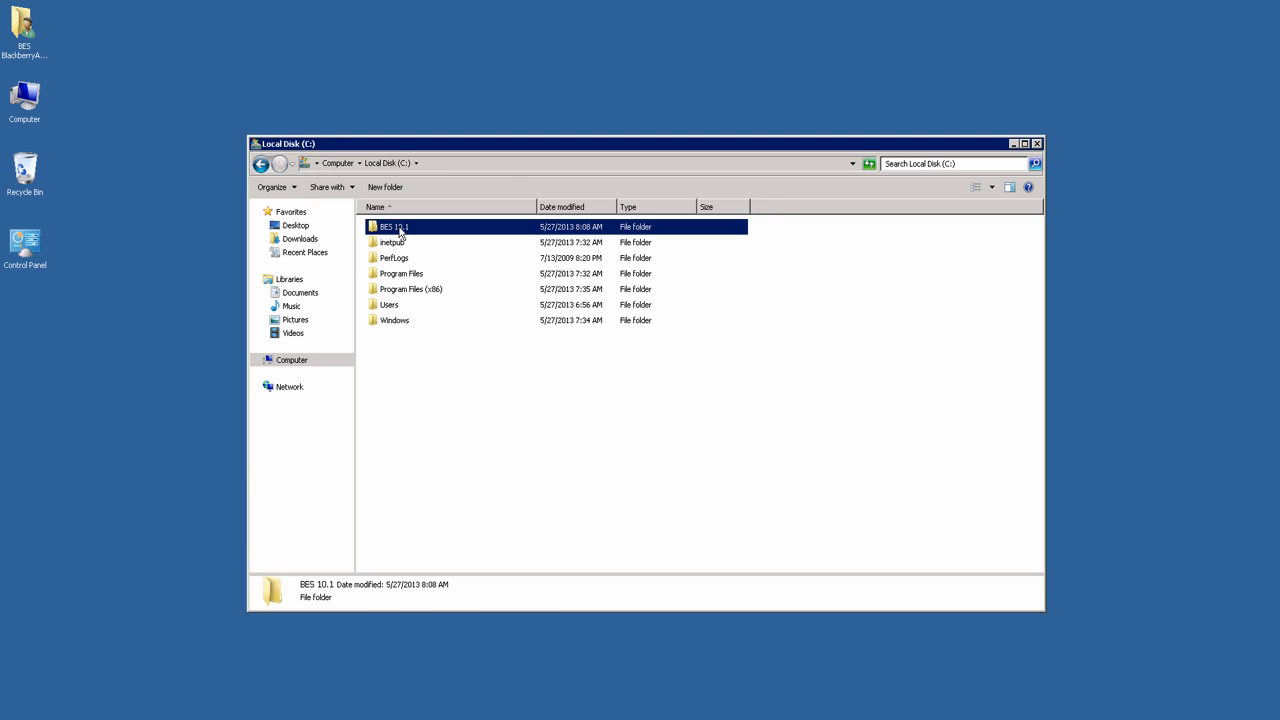
{"action": "right_click", "coordinate": [404, 244]}
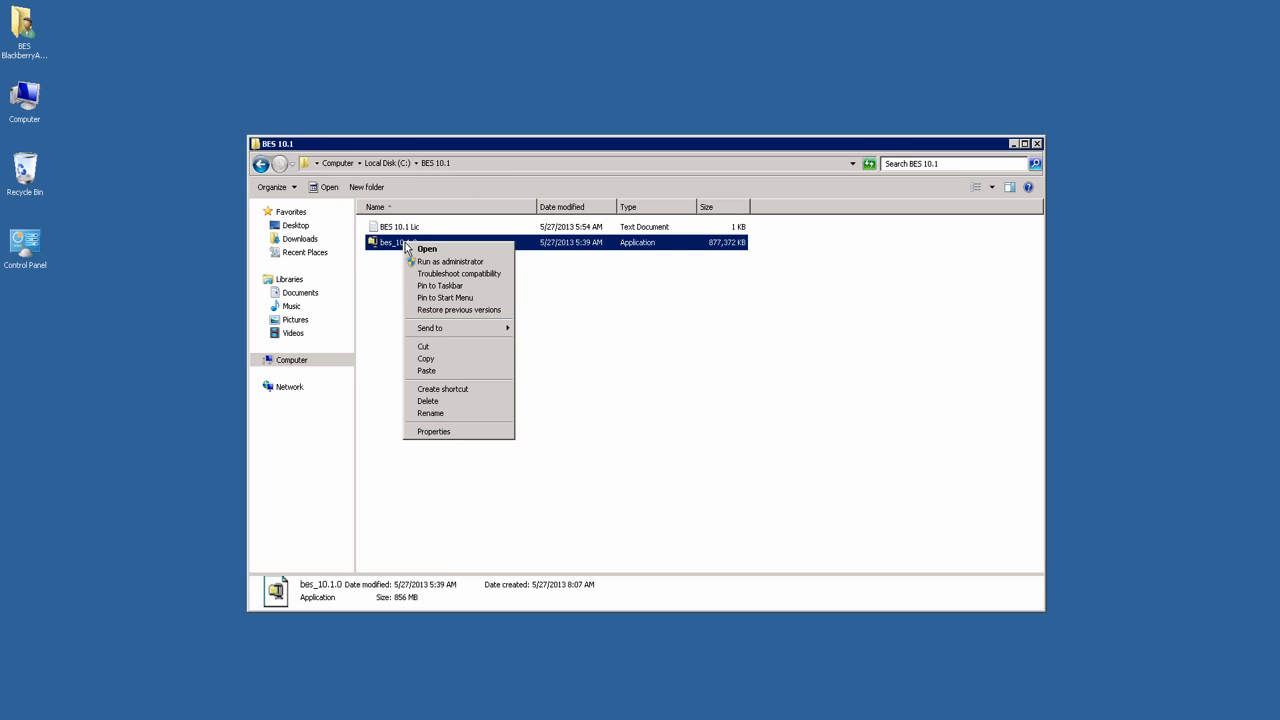
{"action": "left_click", "coordinate": [450, 262]}
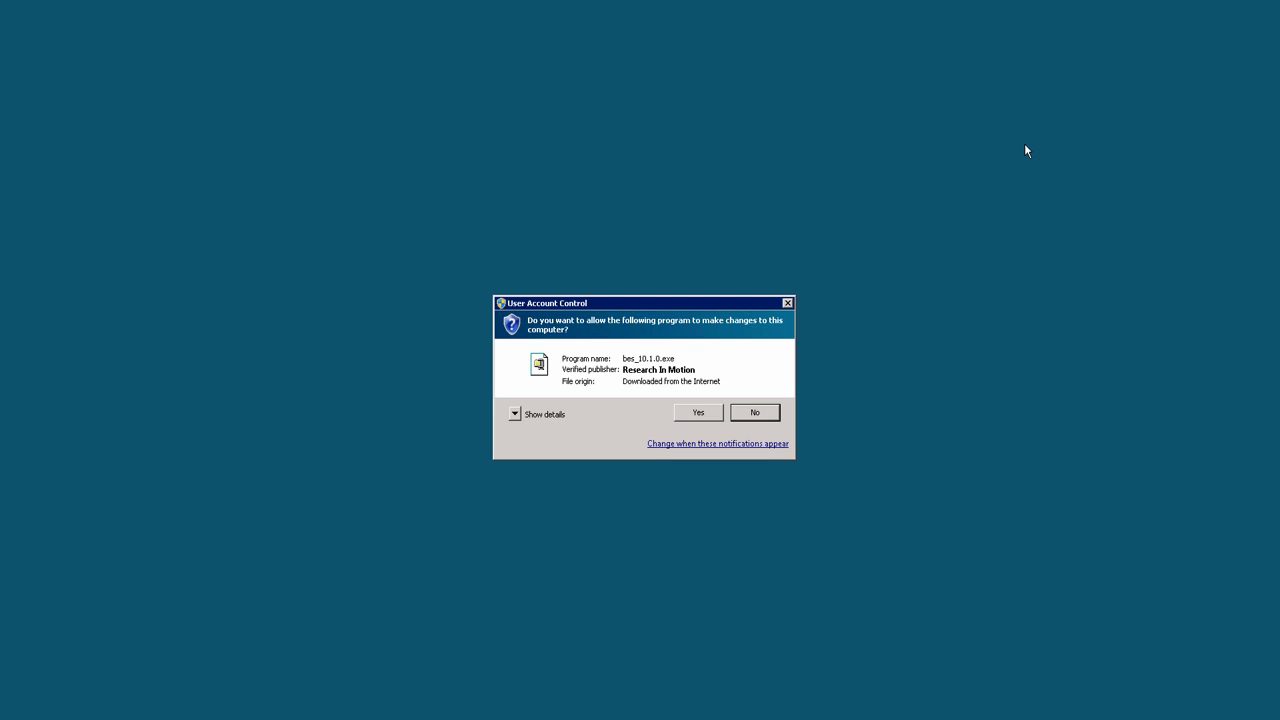
{"action": "left_click", "coordinate": [698, 412]}
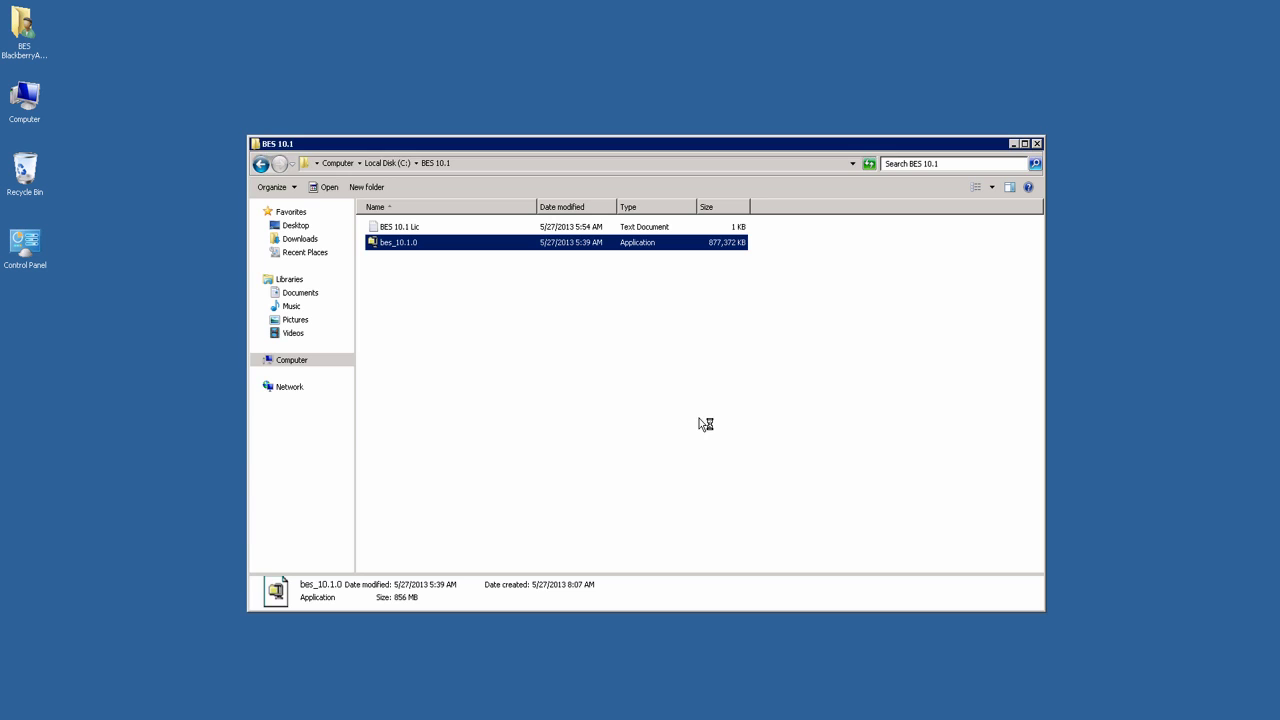
Step: Unzip the BES10 package files so setup launches
{"action": "left_click_drag", "start_coordinate": [613, 377], "coordinate": [722, 390]}
{"action": "left_click", "coordinate": [728, 337]}
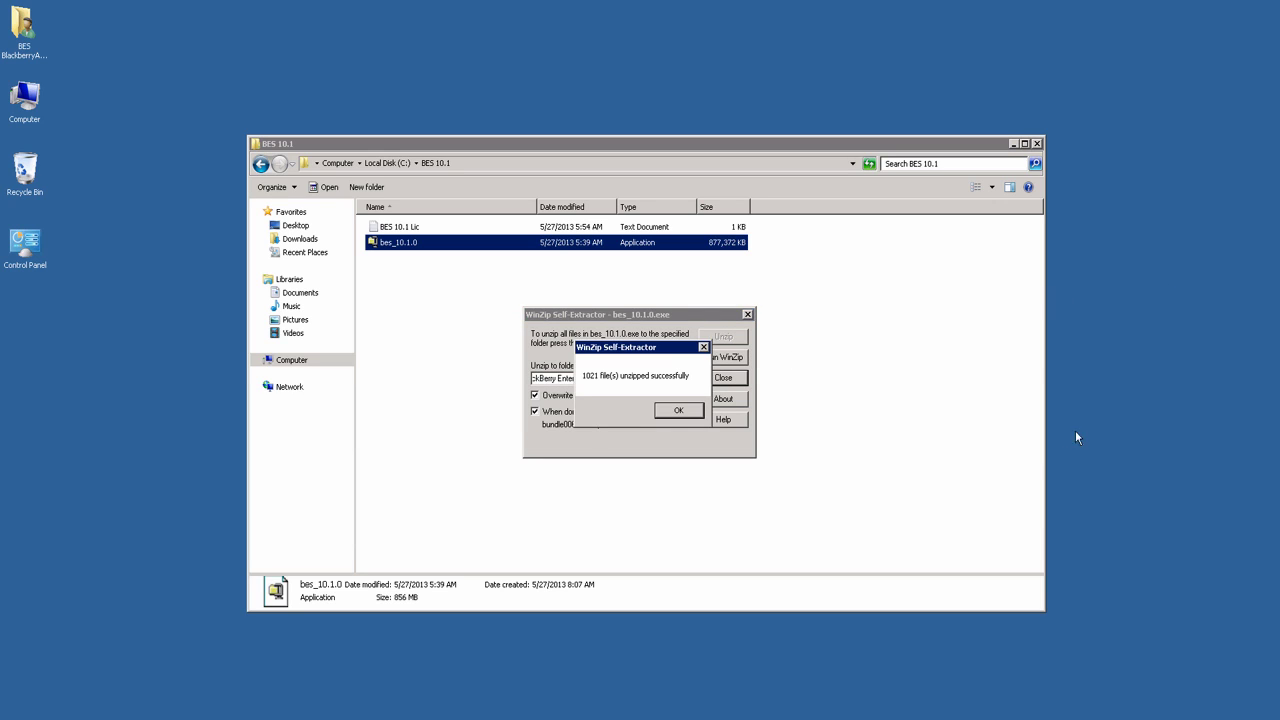
{"action": "left_click", "coordinate": [672, 411]}
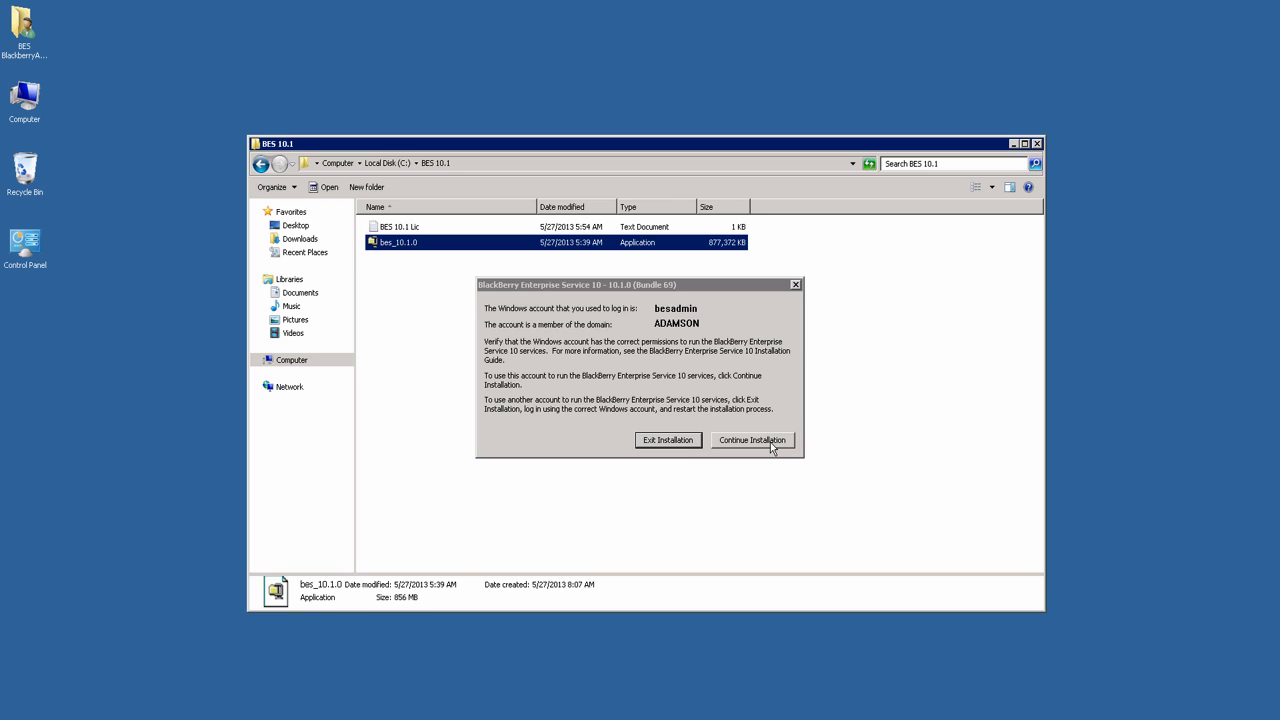
Step: Continue with the current Windows account and enter the user name, organization and Canada (English) region
{"action": "left_click", "coordinate": [771, 446]}
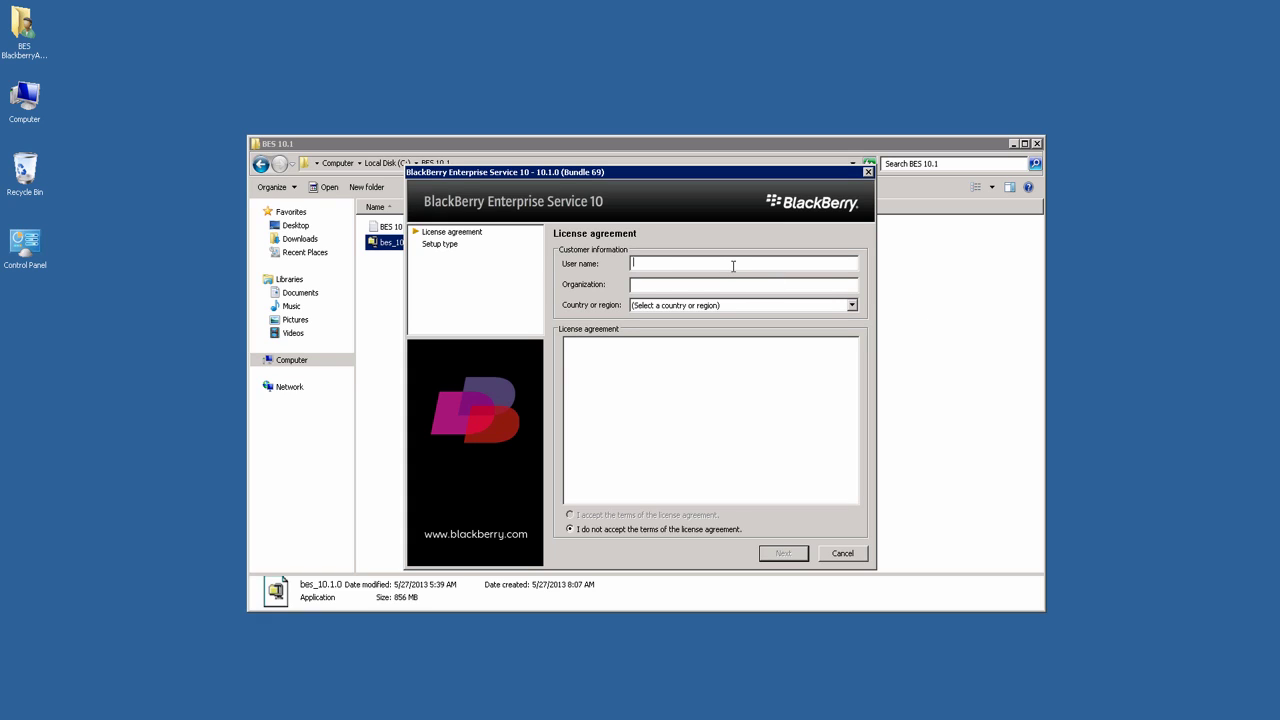
{"action": "type", "text": "BESAQDMINBlackBerry"}
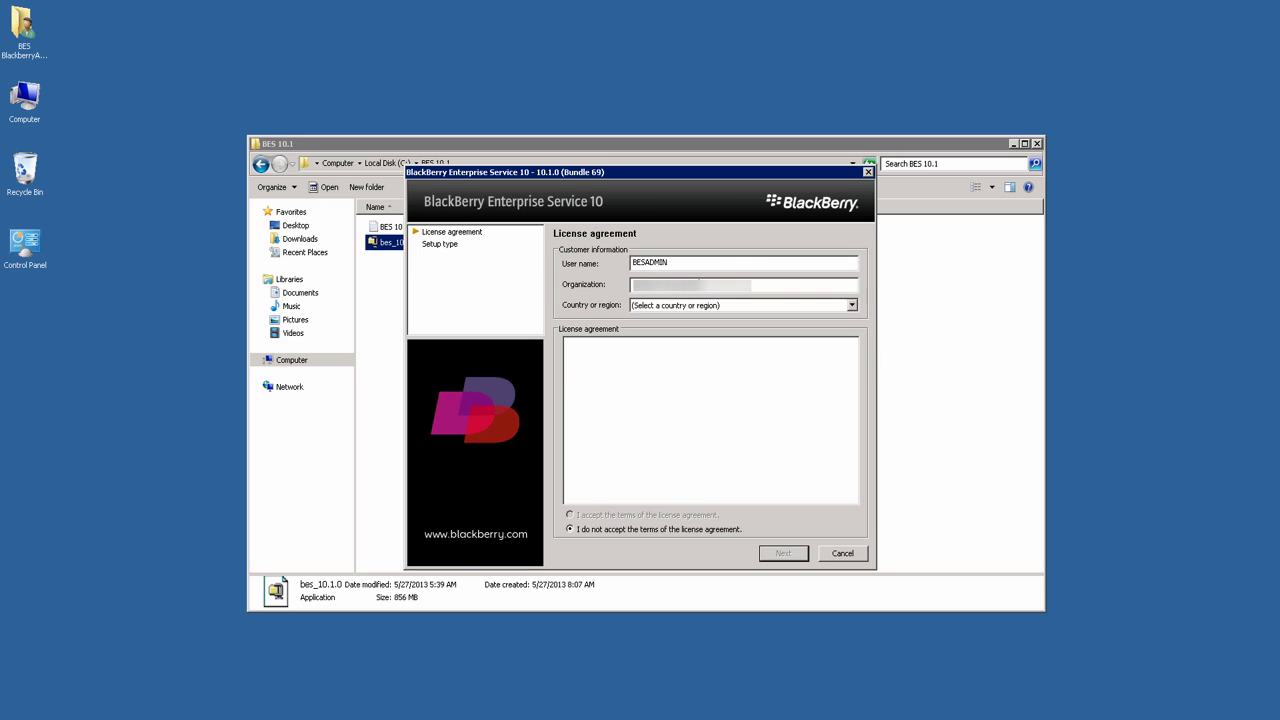
{"action": "key", "text": "Tab"}
{"action": "key", "text": "c"}
{"action": "key", "text": "c"}
{"action": "key", "text": "c"}
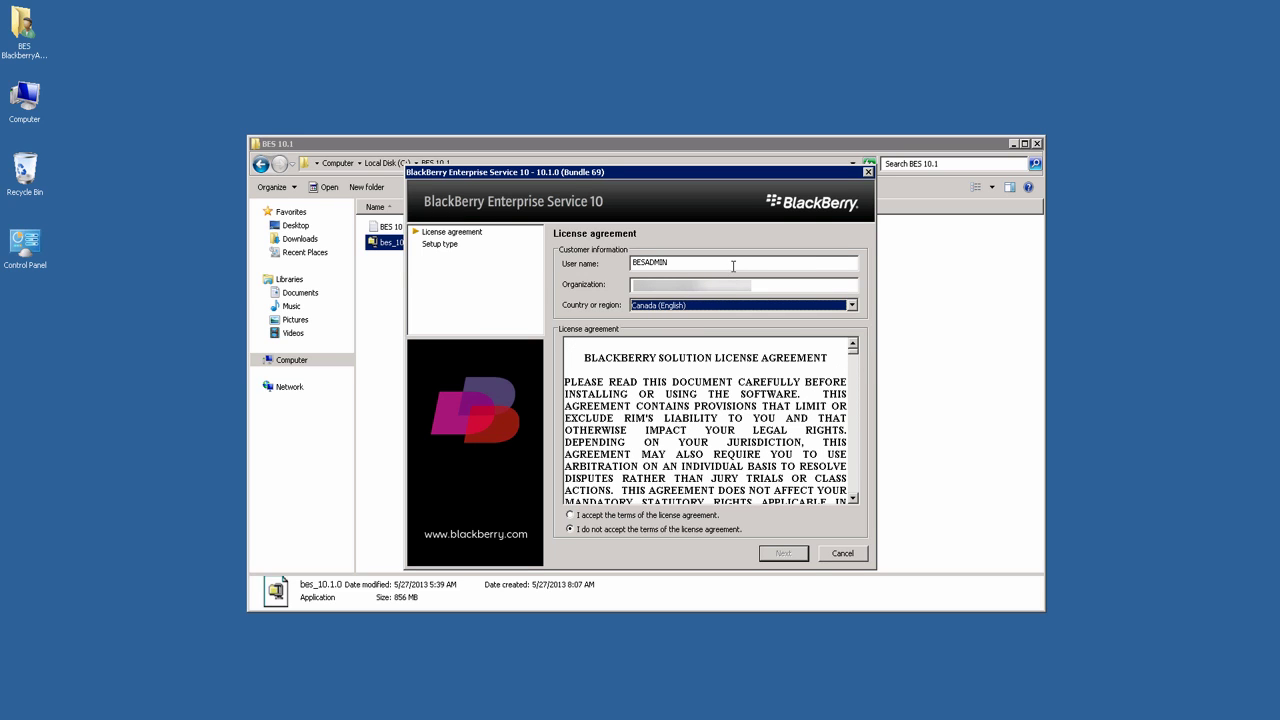
{"action": "left_click", "coordinate": [735, 264]}
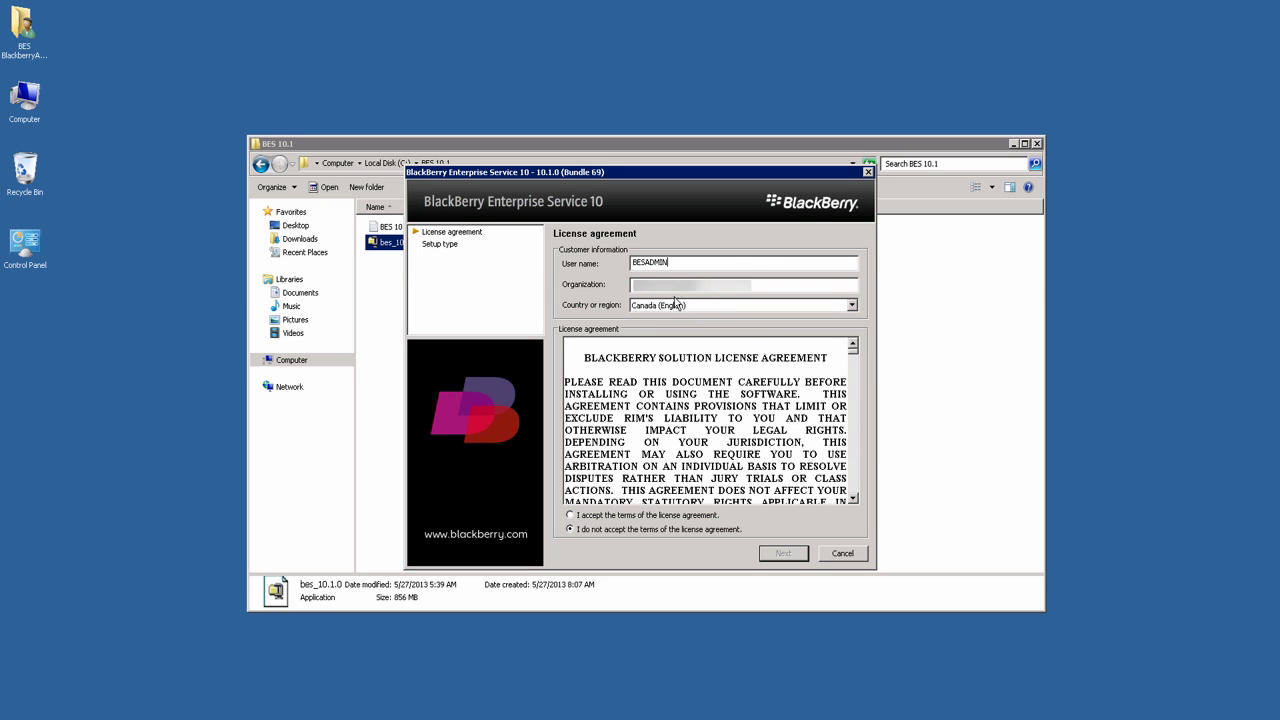
Step: Accept the licence agreement and choose to create a new BlackBerry Enterprise Service 10 domain
{"action": "left_click", "coordinate": [610, 515]}
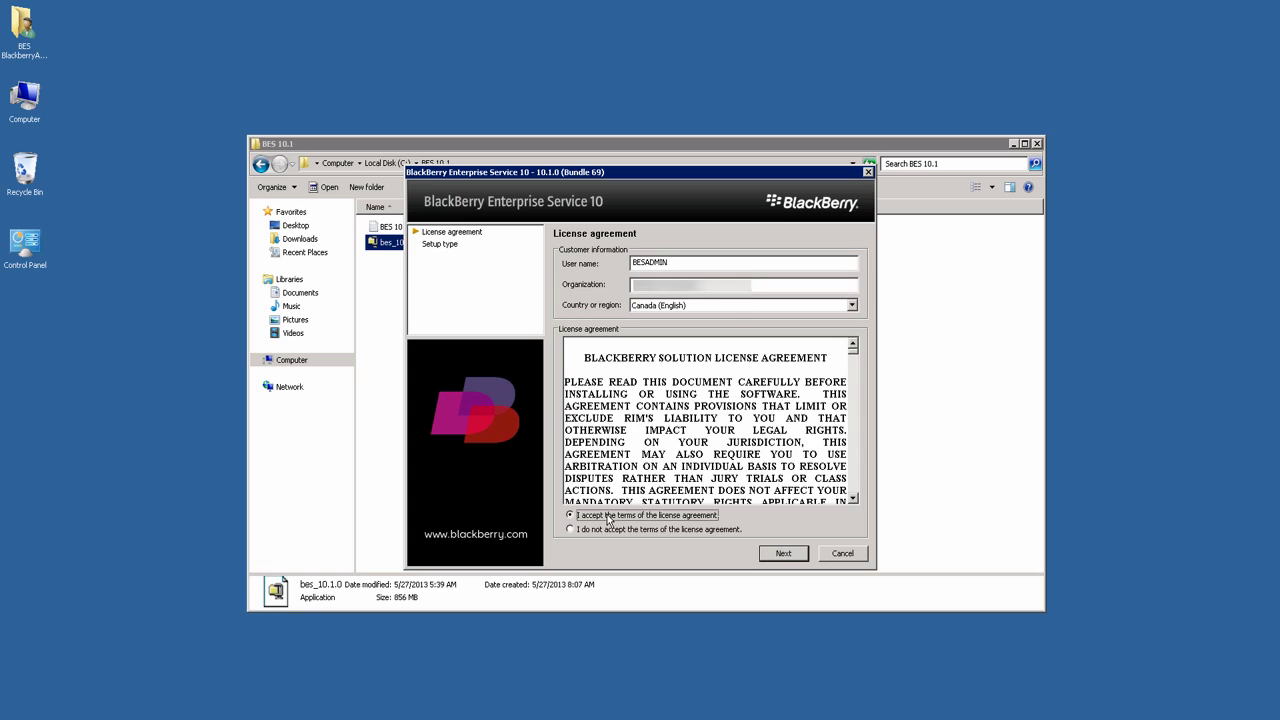
{"action": "left_click", "coordinate": [783, 556]}
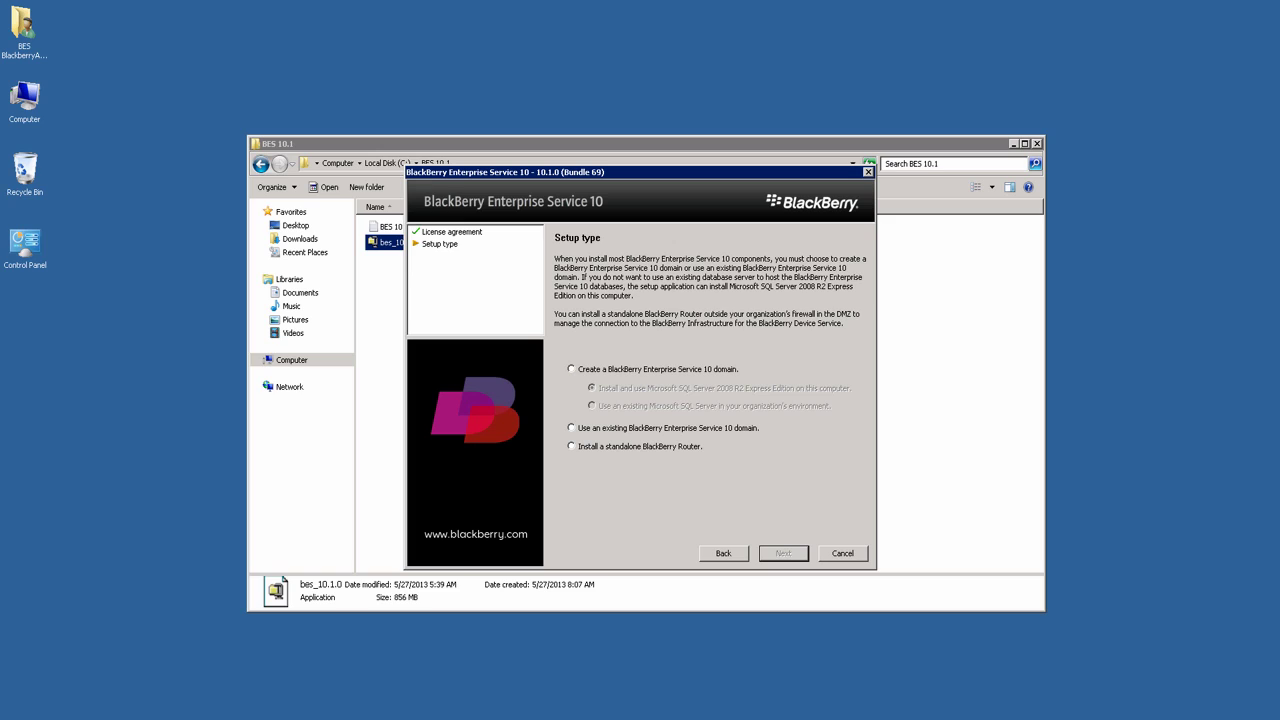
{"action": "left_click", "coordinate": [601, 372]}
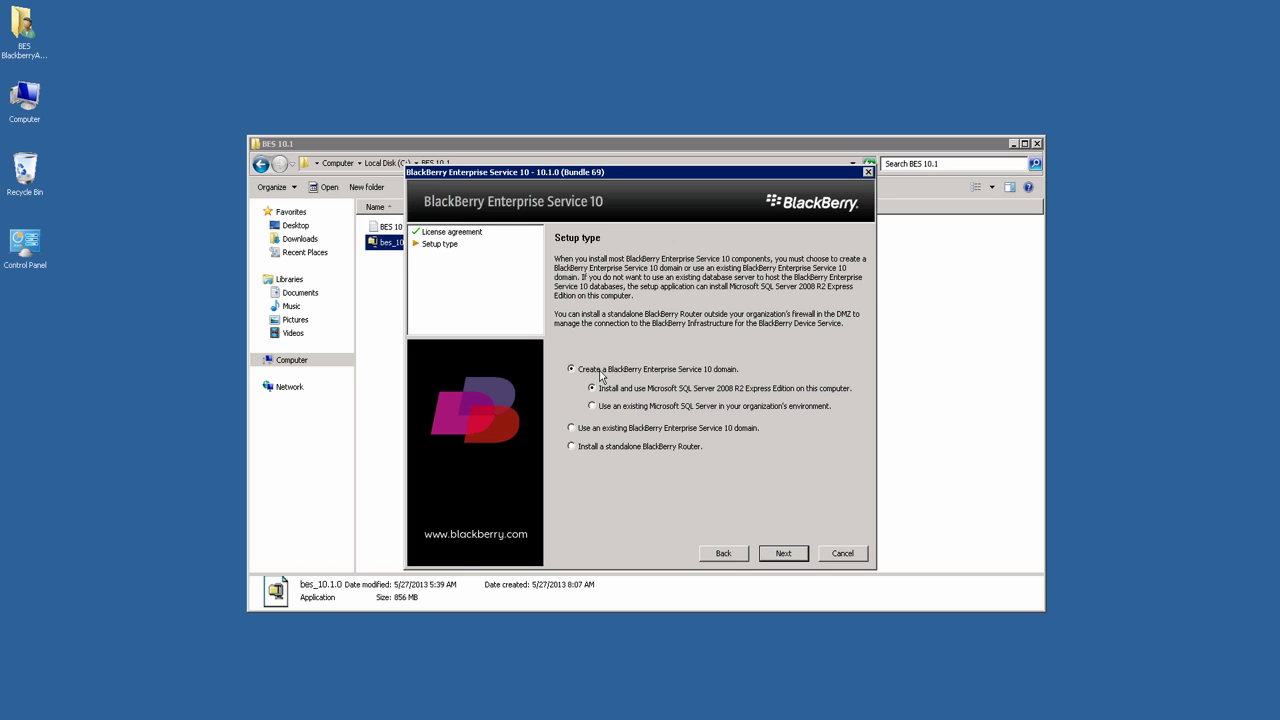
{"action": "left_click", "coordinate": [786, 557]}
Step: Keep the default setup type and components, pass the checklist, and enter the service account password
{"action": "left_click", "coordinate": [800, 555]}
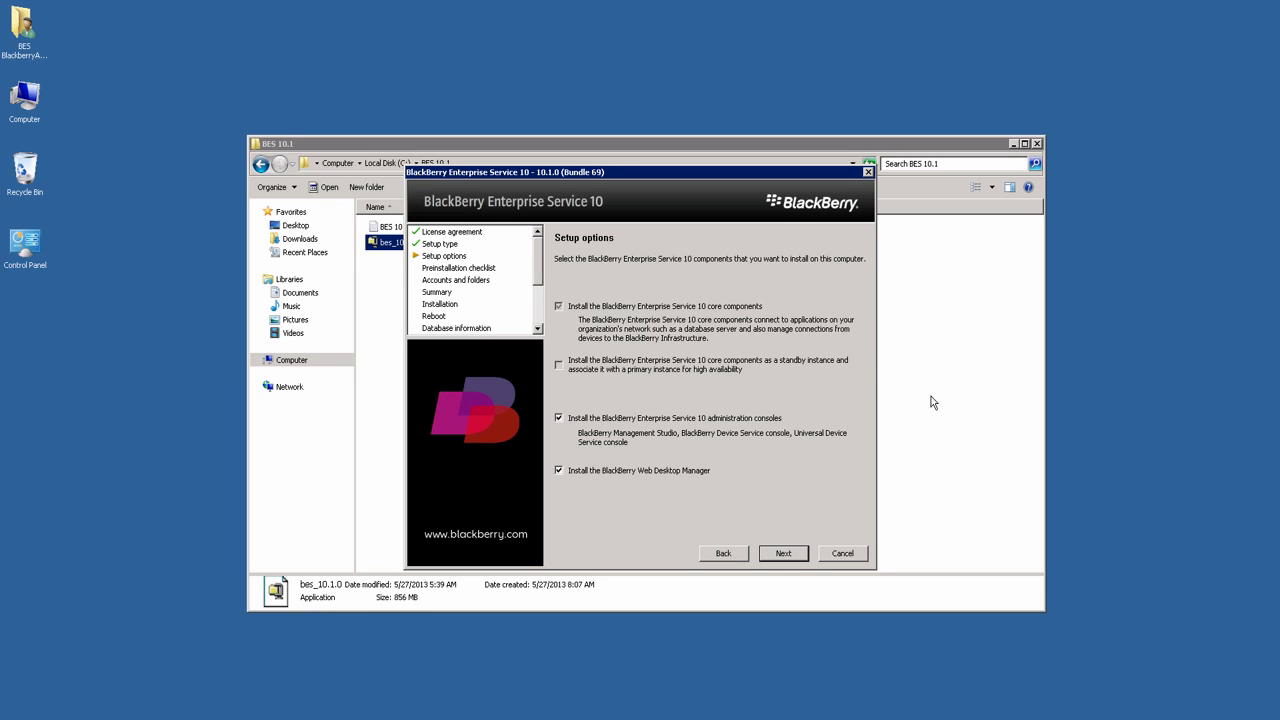
{"action": "left_click", "coordinate": [785, 556]}
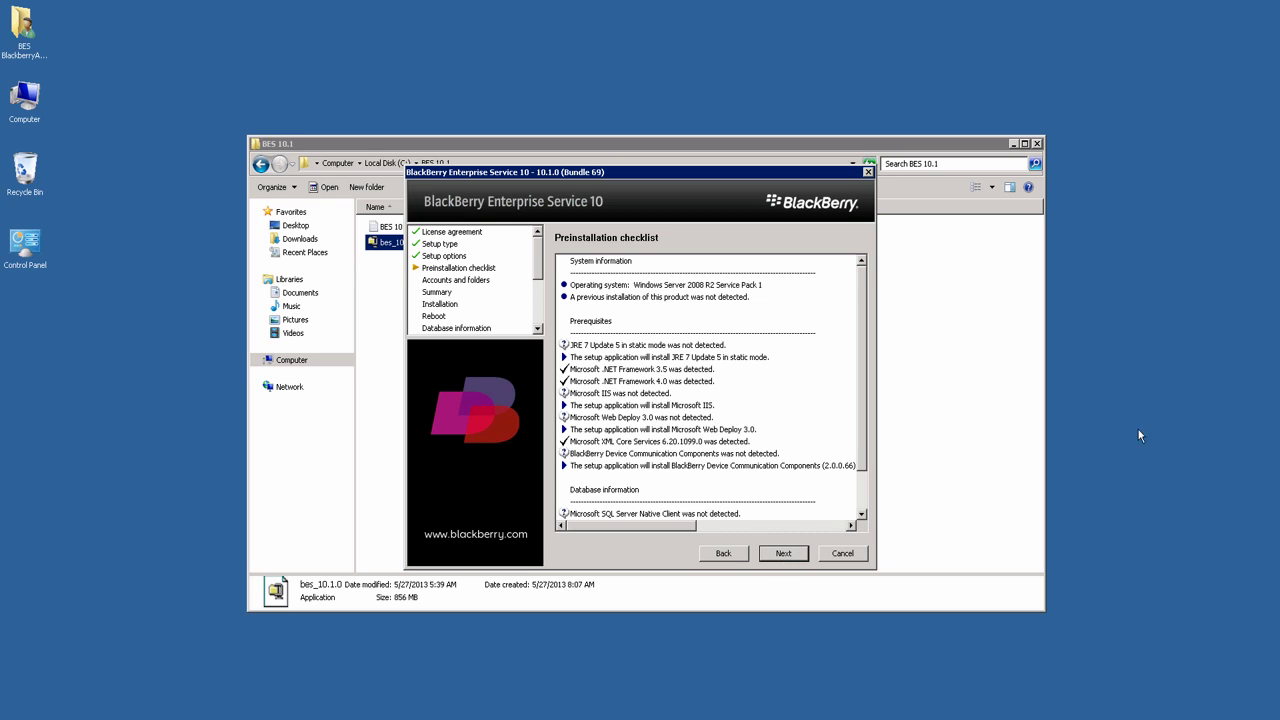
{"action": "left_click", "coordinate": [780, 554]}
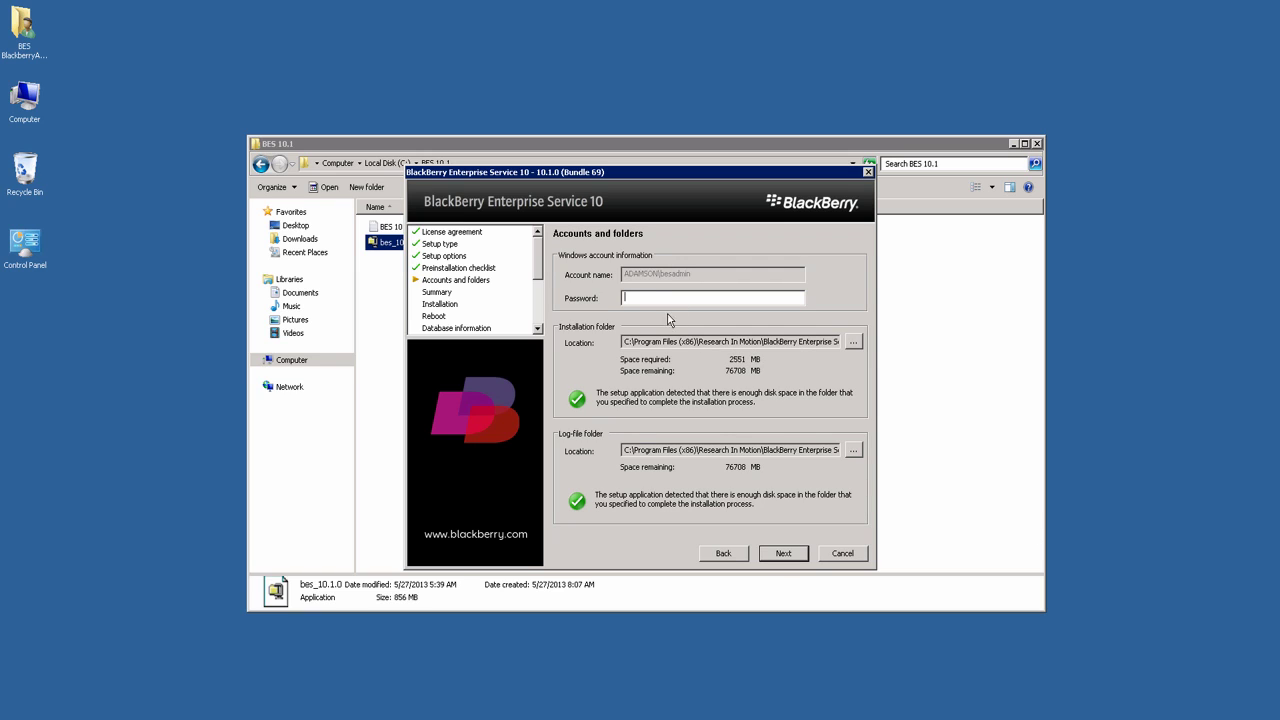
{"action": "type", "text": "******"}
{"action": "left_click", "coordinate": [784, 553]}
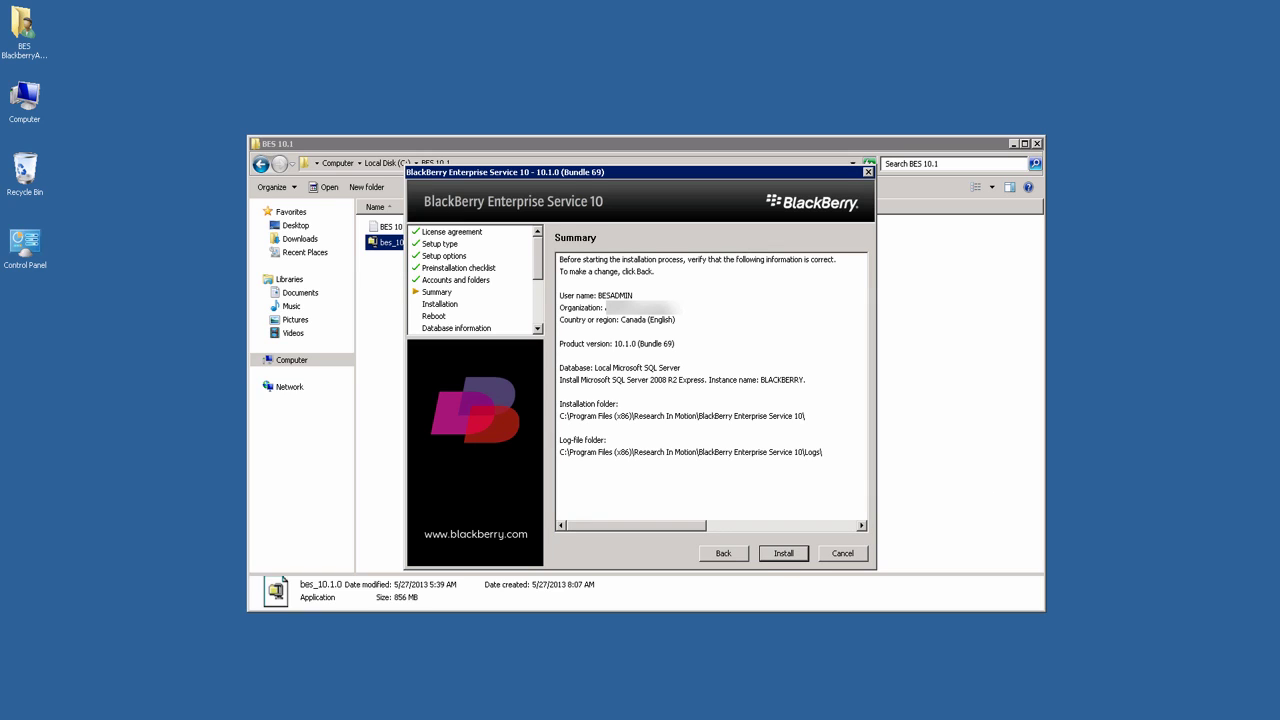
Step: Install all BES10 components and, once each shows Complete, continue to the database information
{"action": "left_click", "coordinate": [790, 553]}
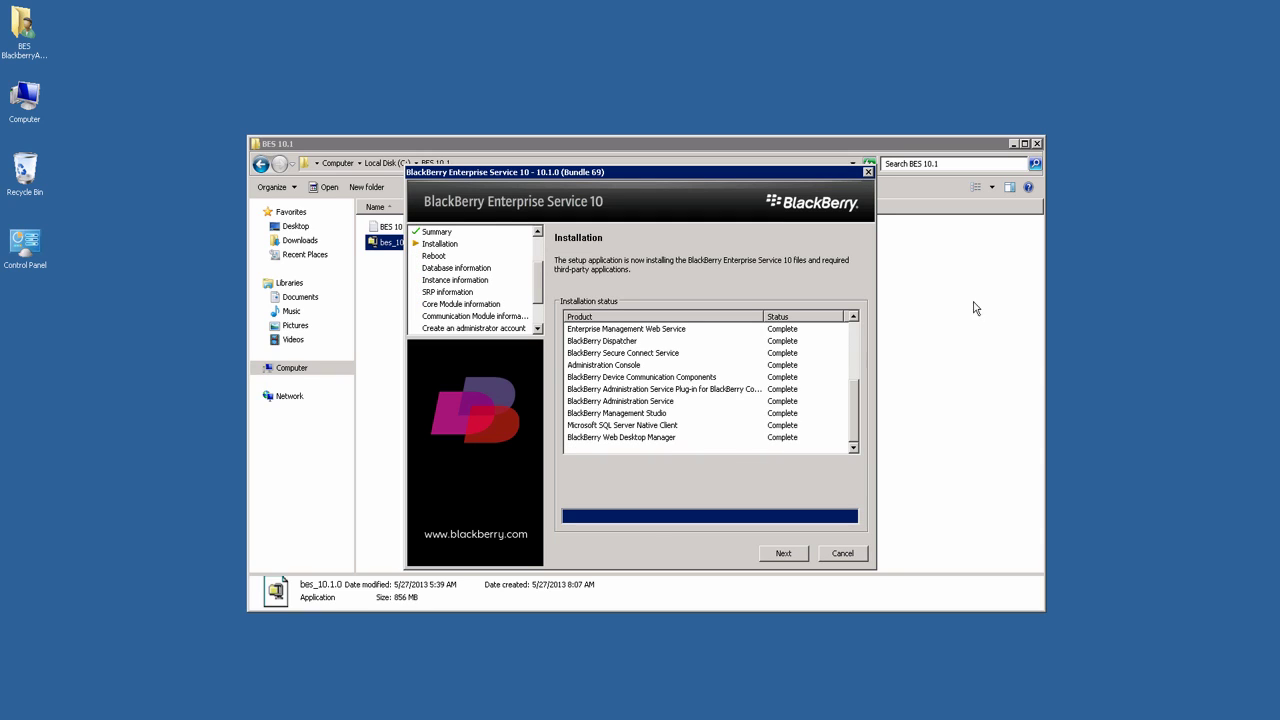
{"action": "left_click", "coordinate": [785, 554]}
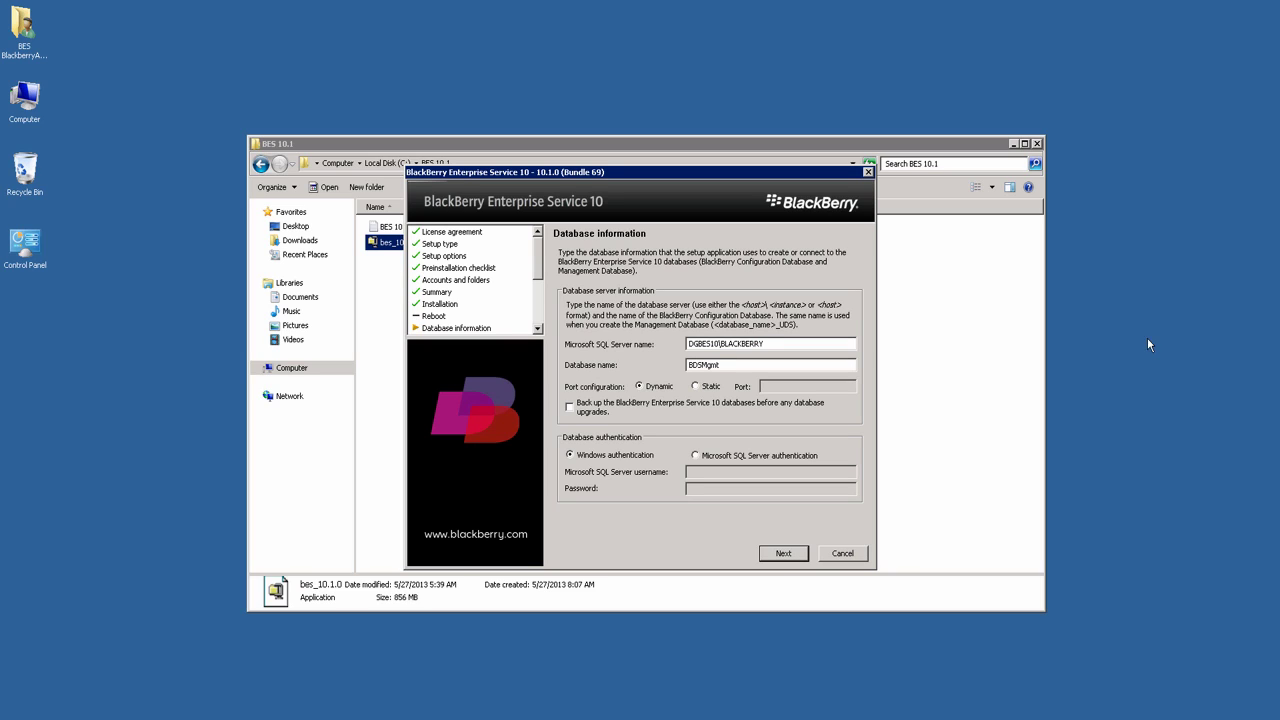
Step: Enable database backup before upgrades, confirm creating the BES10 databases, and name the instance DGBES10
{"action": "left_click", "coordinate": [585, 414]}
{"action": "left_click", "coordinate": [798, 556]}
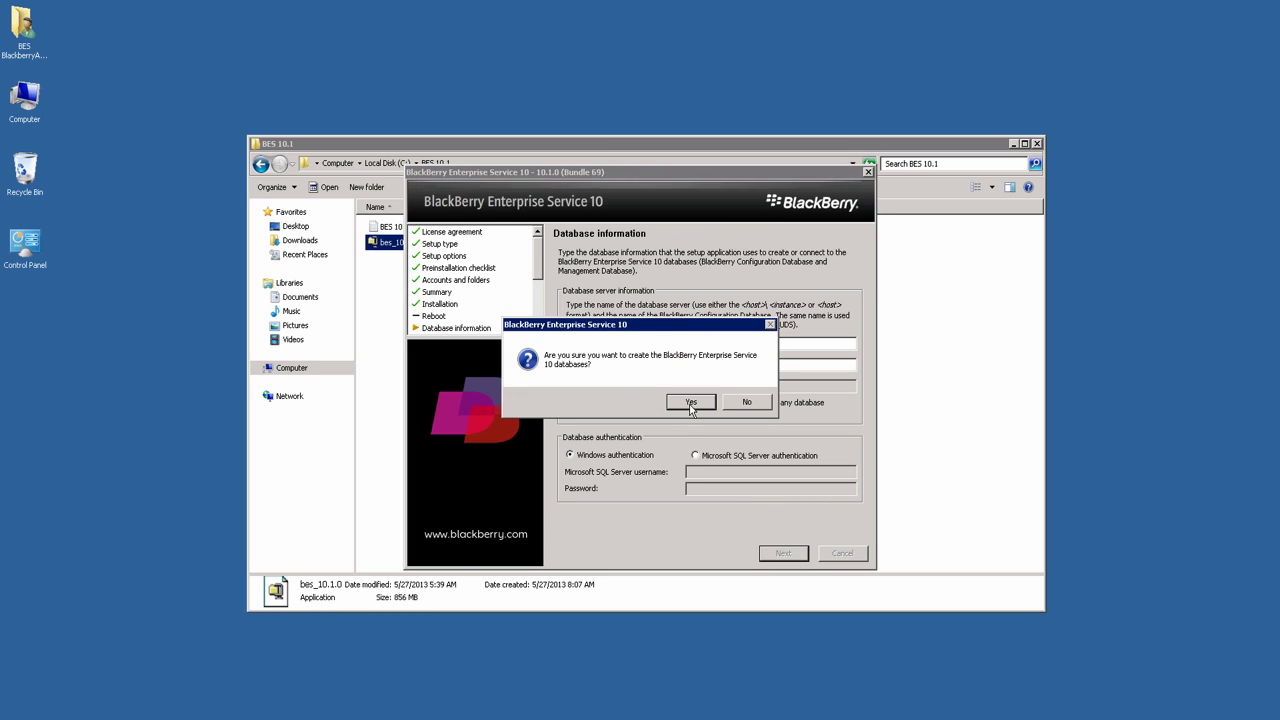
{"action": "left_click", "coordinate": [691, 403]}
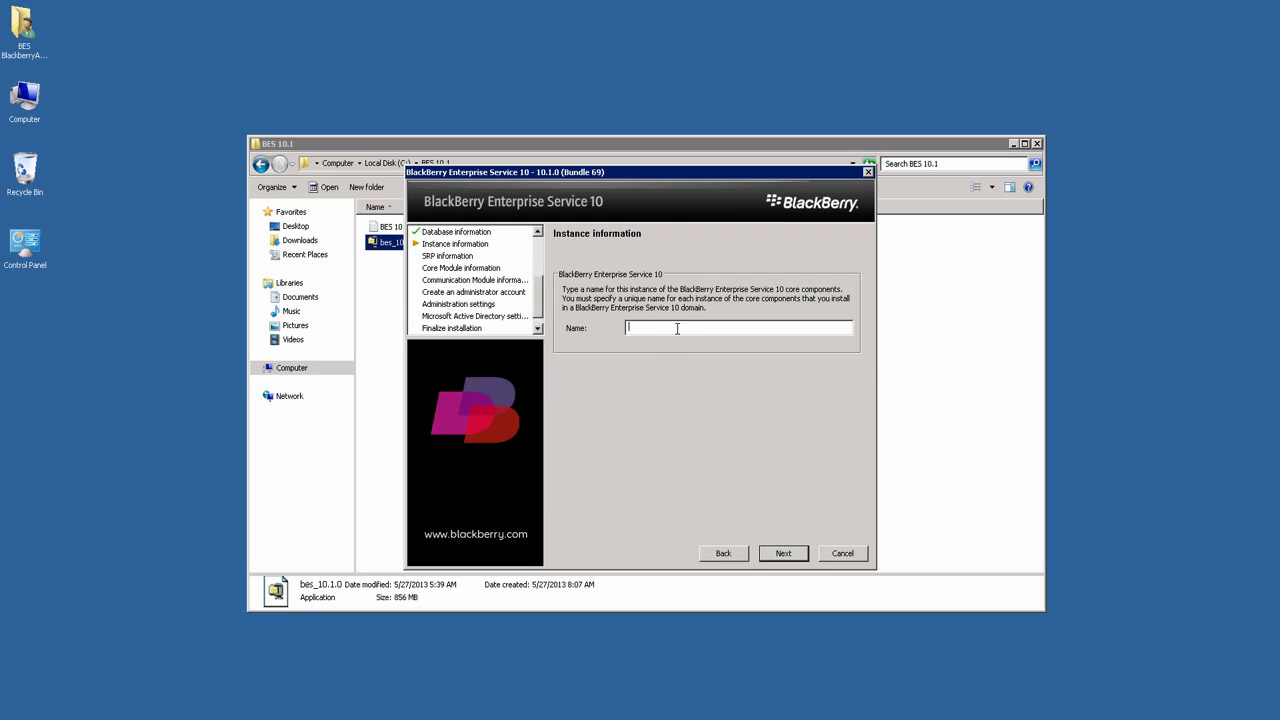
{"action": "type", "text": "DGBES10"}
{"action": "left_click", "coordinate": [783, 554]}
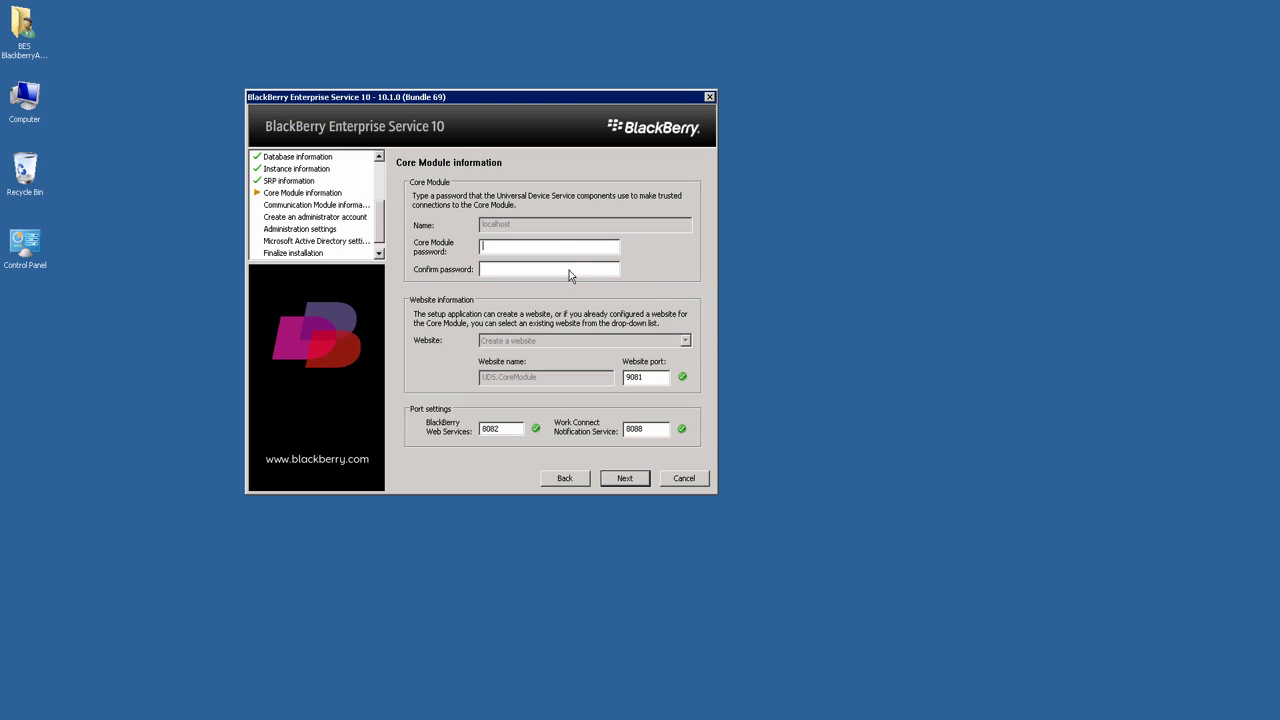
Step: Set the Core Module password, keep the Communication Module port, and enter and confirm the admin password
{"action": "left_click", "coordinate": [613, 479]}
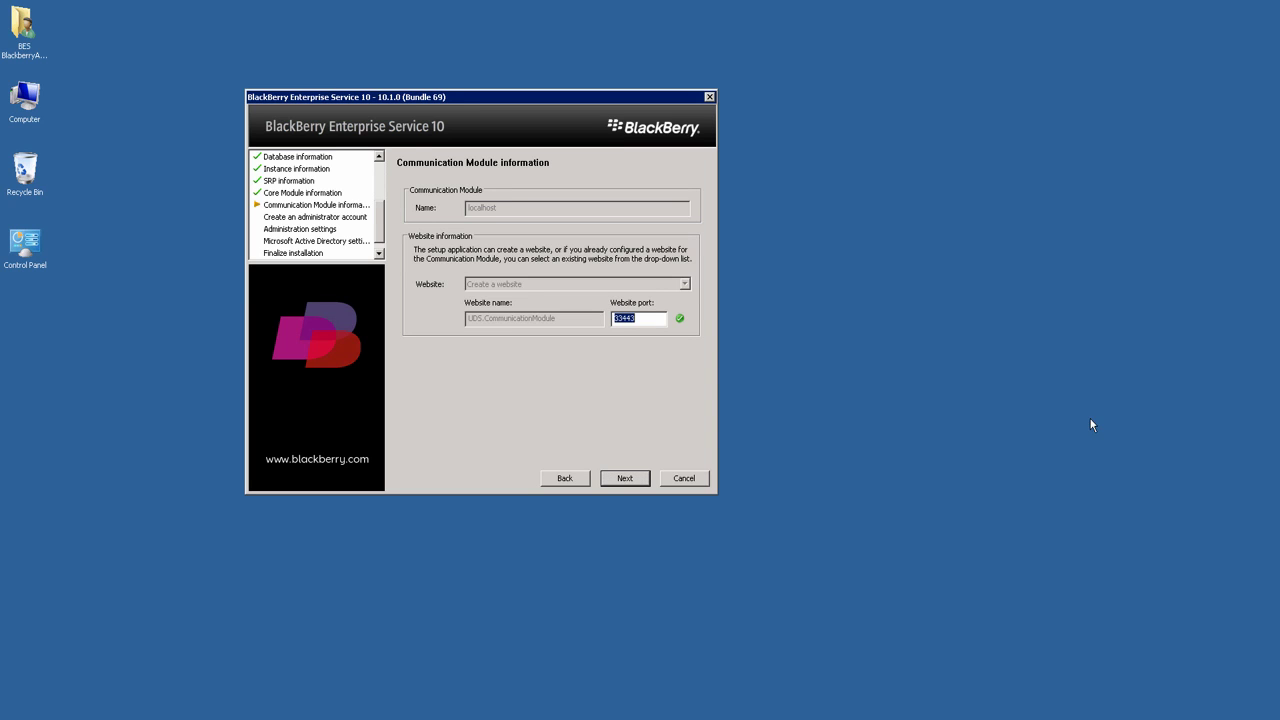
{"action": "left_click", "coordinate": [632, 478]}
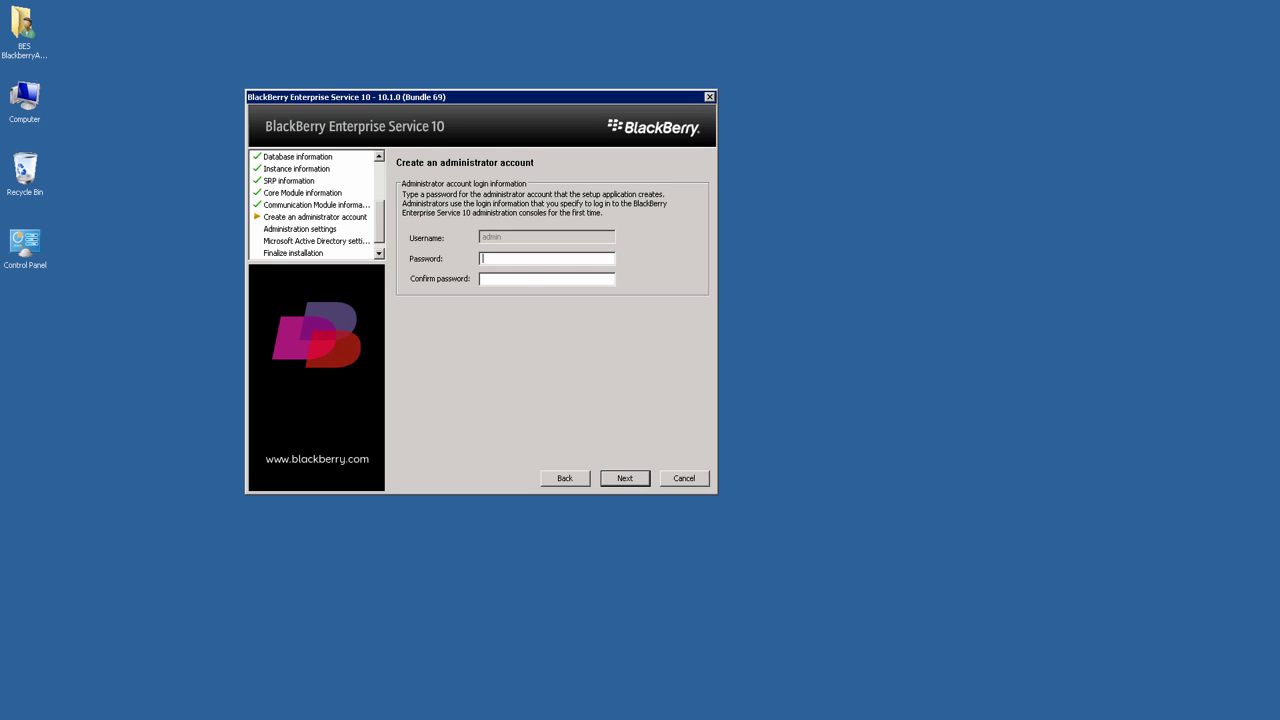
{"action": "key", "text": "ctrl+v"}
{"action": "key", "text": "Tab"}
{"action": "key", "text": "ctrl+v"}
Step: Pass Administration settings, enter the Active Directory reader password, and finish with all ten services Running
{"action": "left_click", "coordinate": [625, 479]}
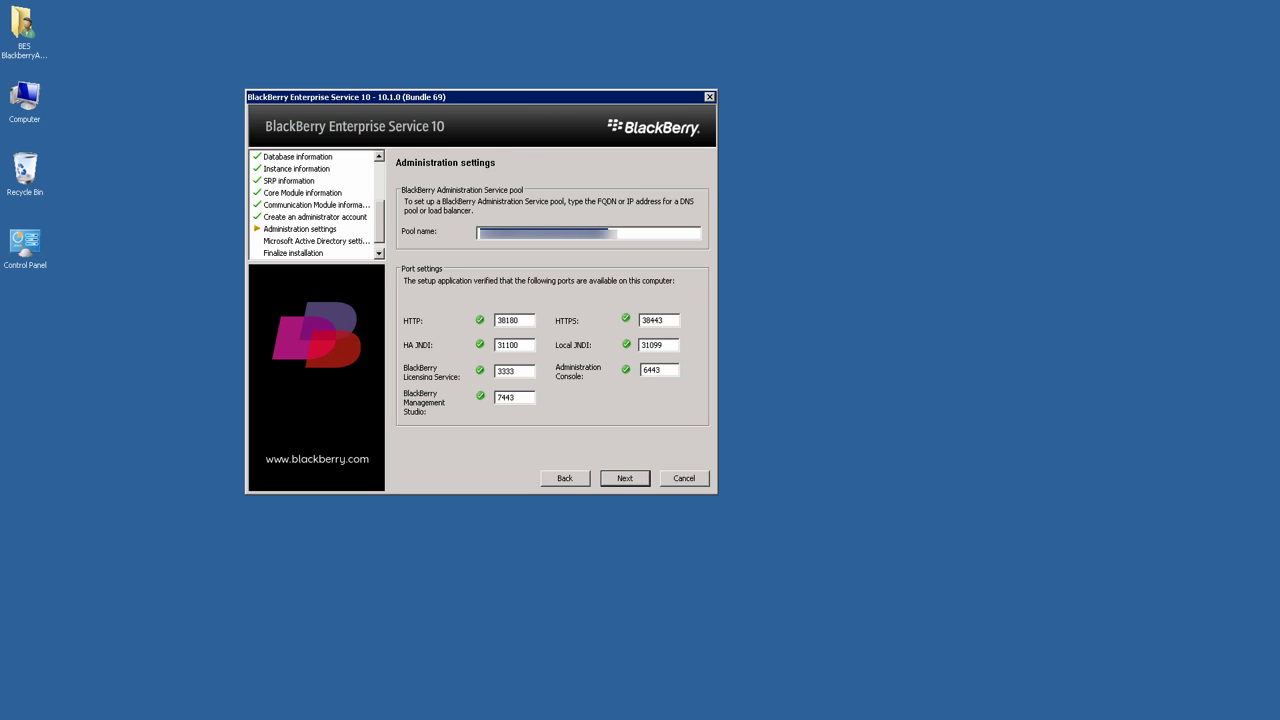
{"action": "left_click", "coordinate": [621, 480]}
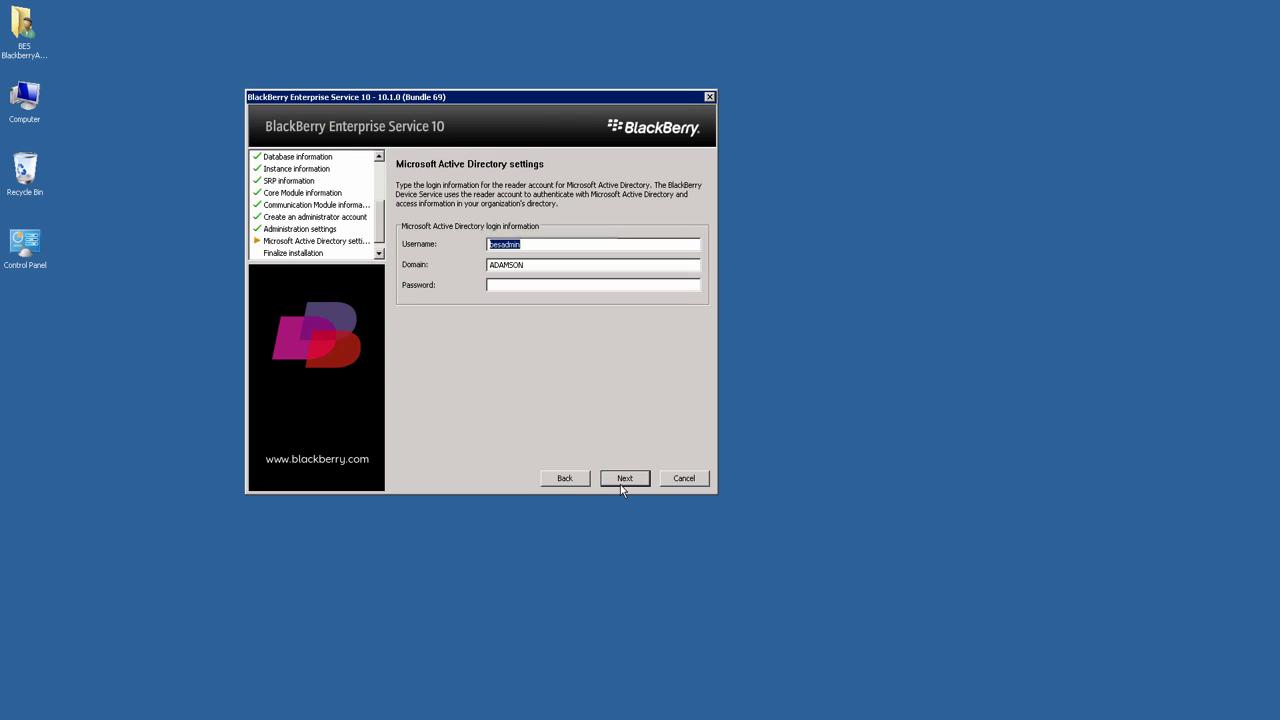
{"action": "left_click", "coordinate": [532, 286]}
{"action": "left_click", "coordinate": [624, 478]}
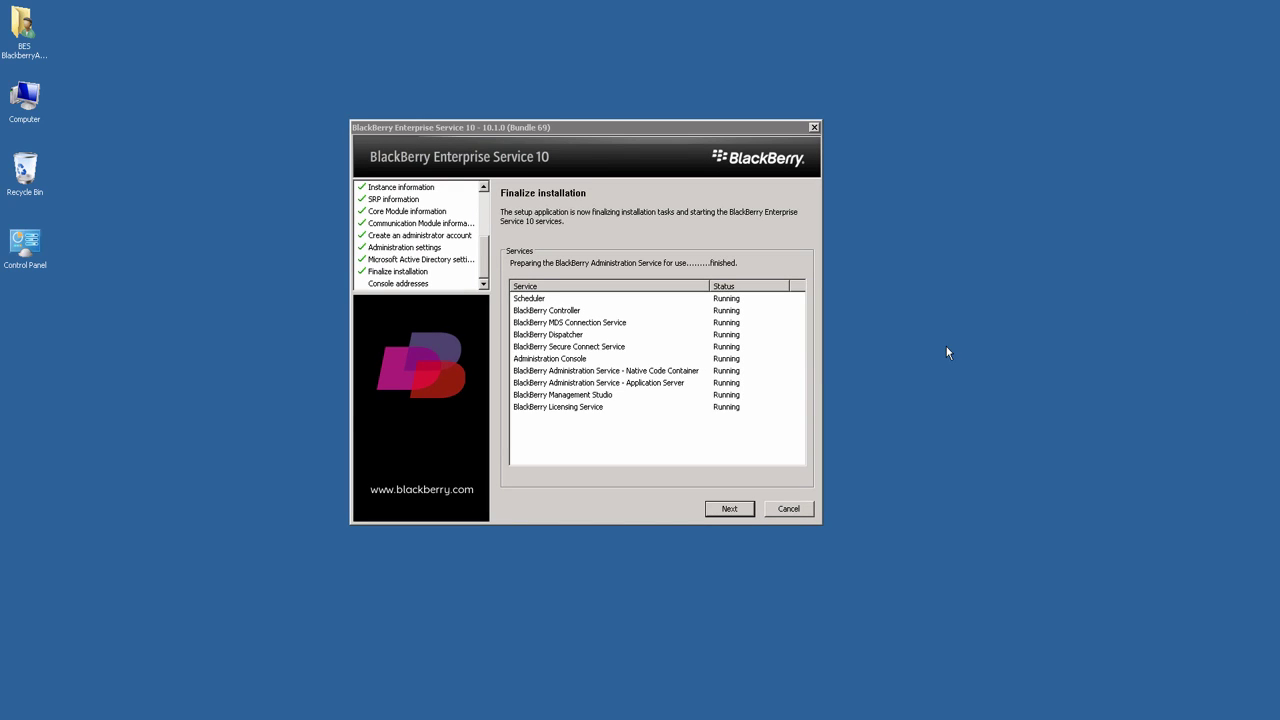
Step: Finish setup, save ConsoleAddresses.txt to the Desktop, and close the Notepad window it opens
{"action": "left_click", "coordinate": [715, 512]}
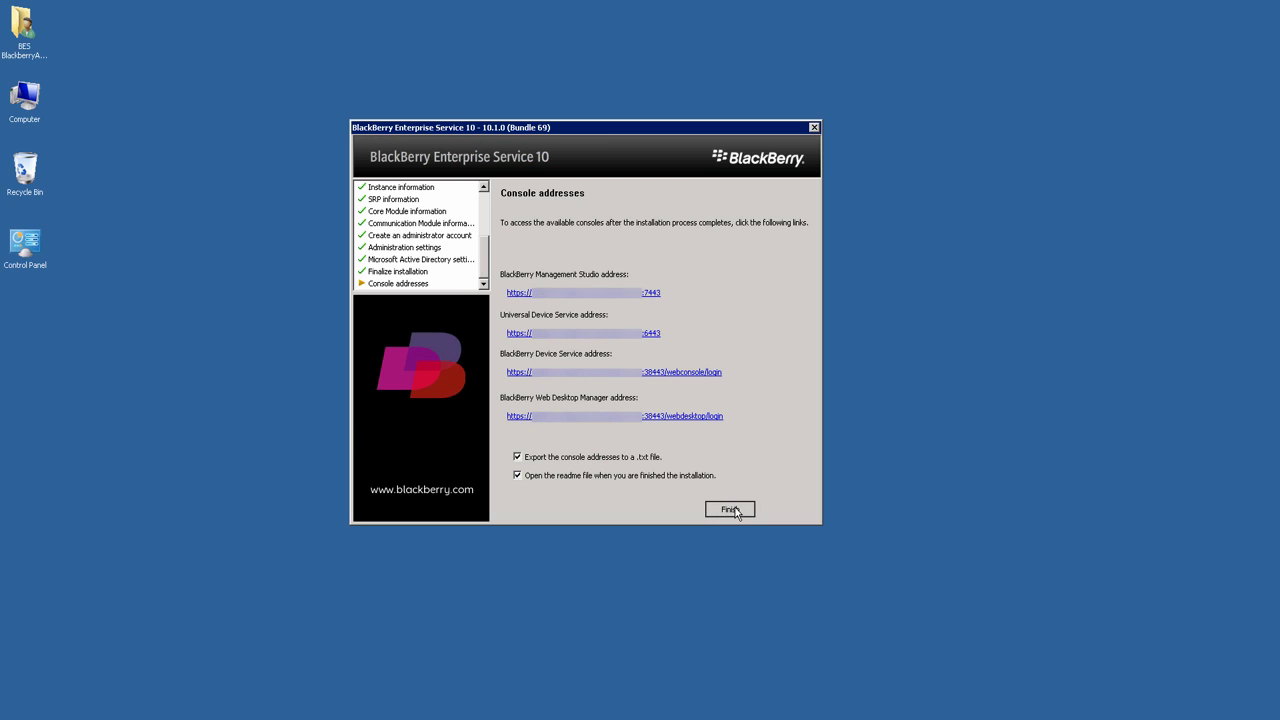
{"action": "left_click", "coordinate": [729, 508]}
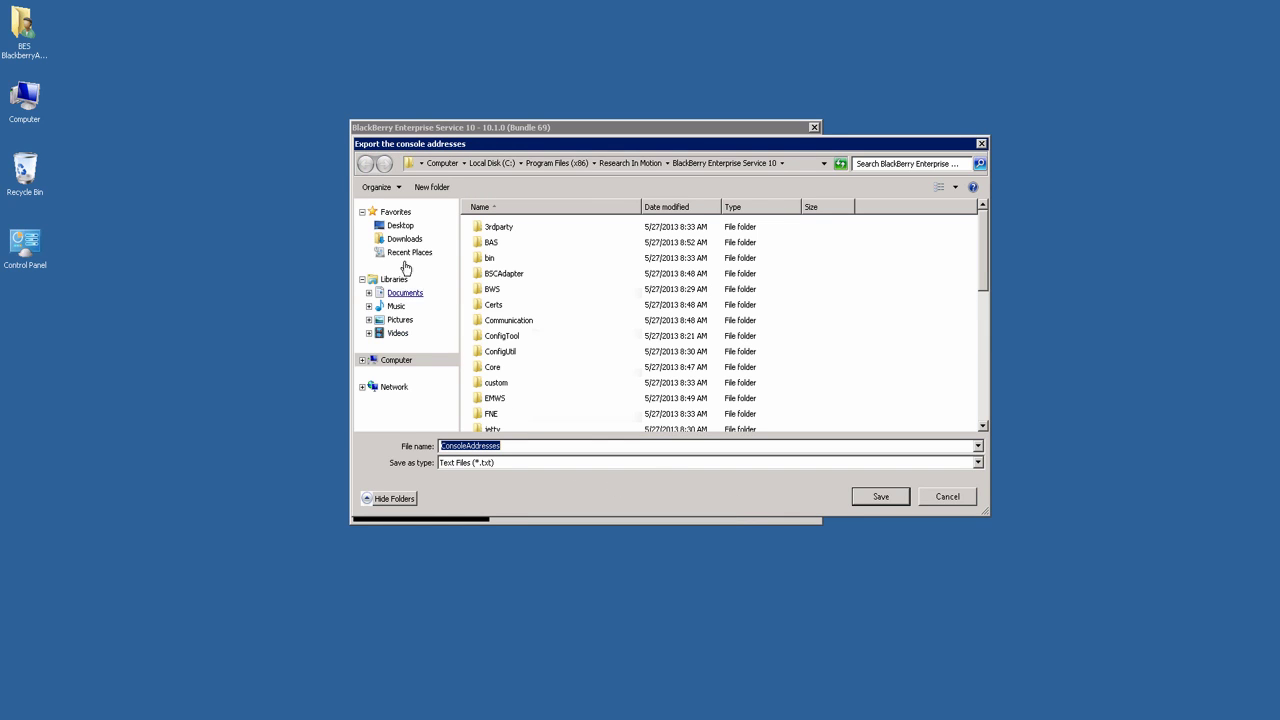
{"action": "left_click", "coordinate": [402, 226]}
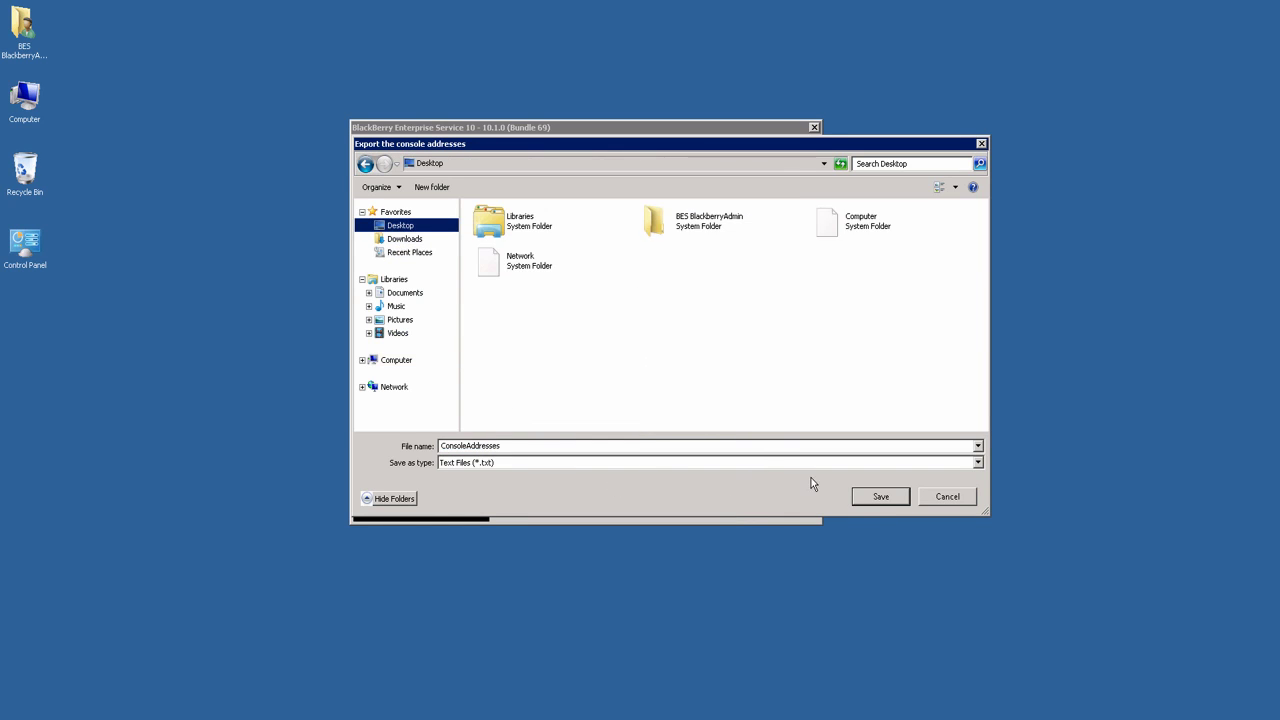
{"action": "left_click", "coordinate": [880, 497]}
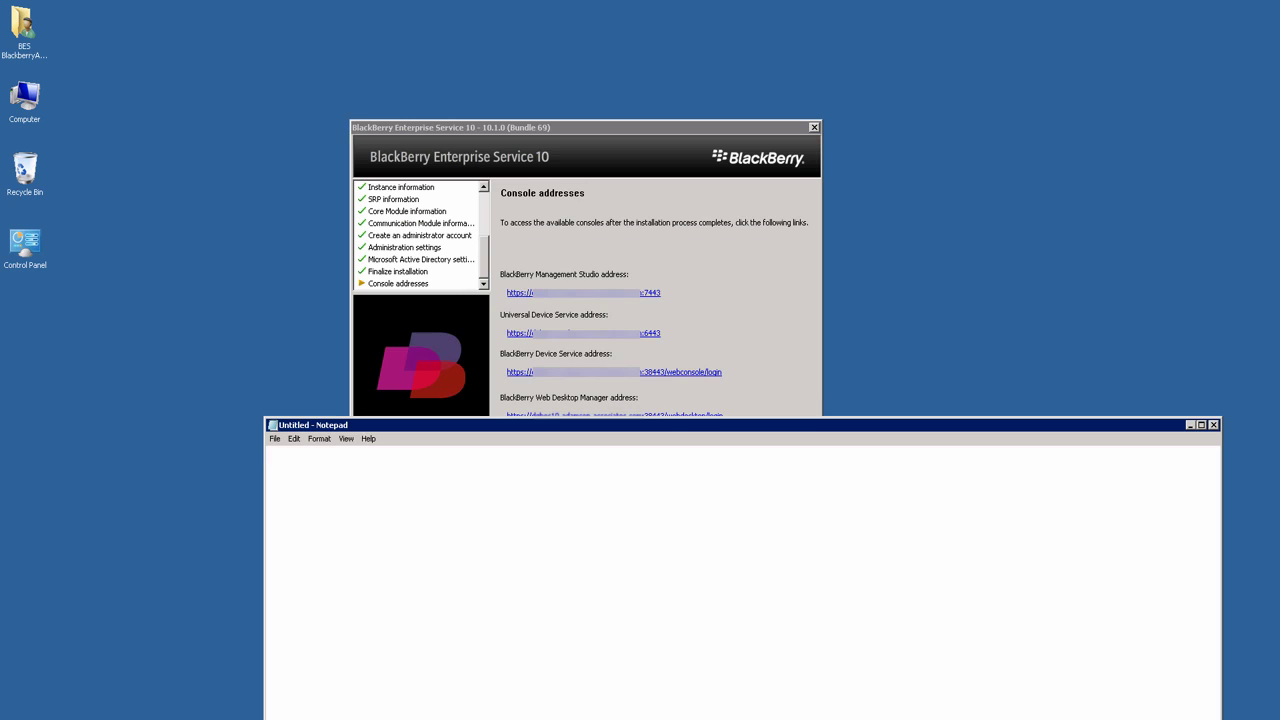
{"action": "key", "text": "alt+F4"}
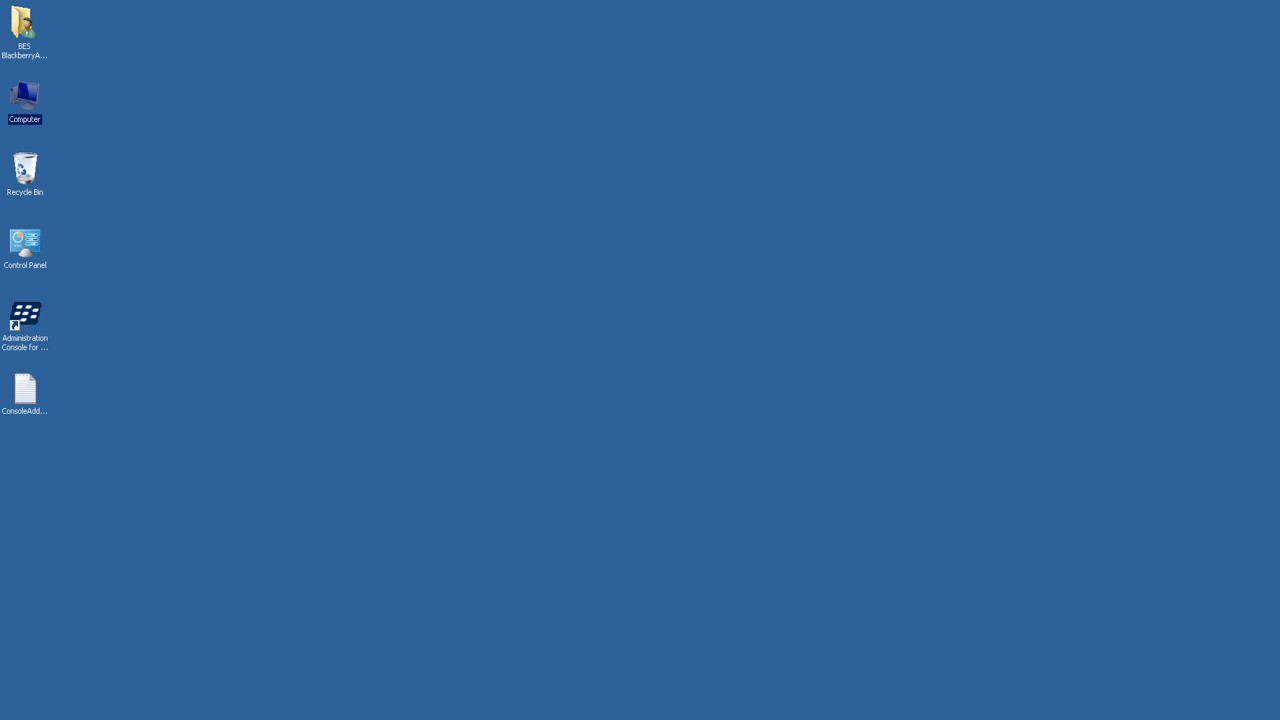
Step: Launch the Administration Console for BlackBerry Device Service from the BES10 Start menu folder, maximized
{"action": "left_click", "coordinate": [15, 623]}
{"action": "key", "text": "super"}
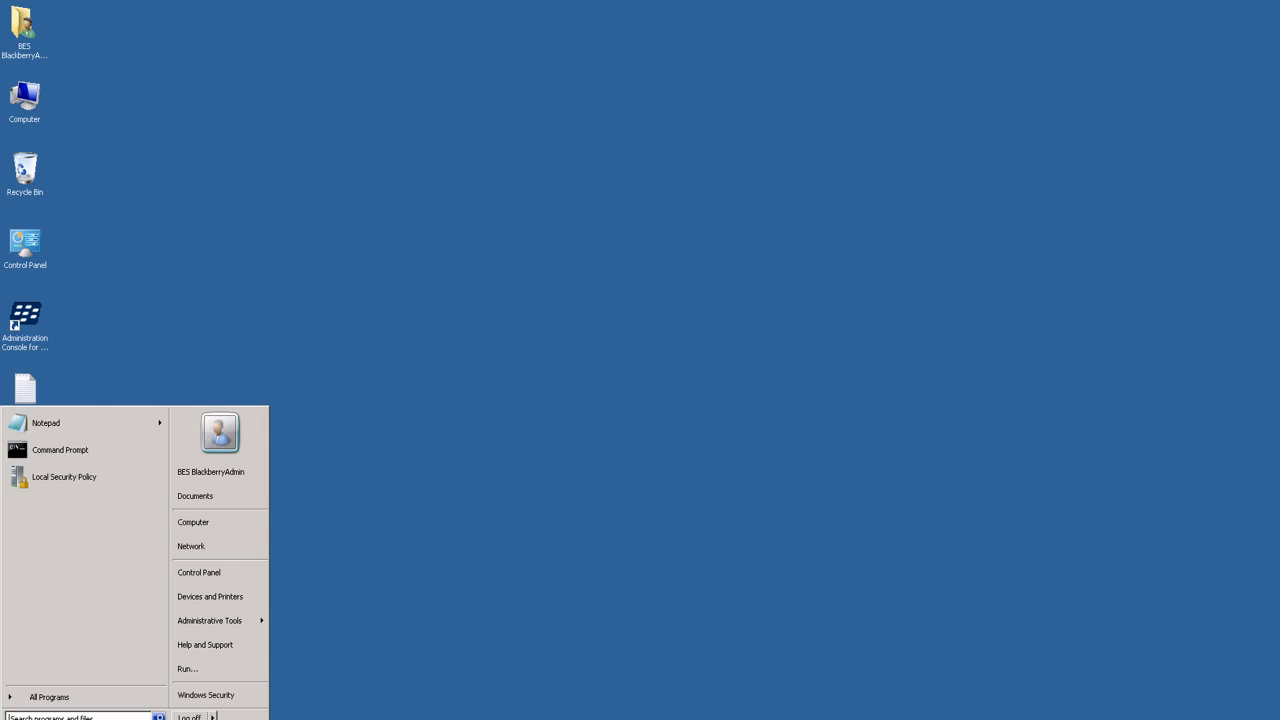
{"action": "left_click", "coordinate": [45, 693]}
{"action": "left_click", "coordinate": [98, 479]}
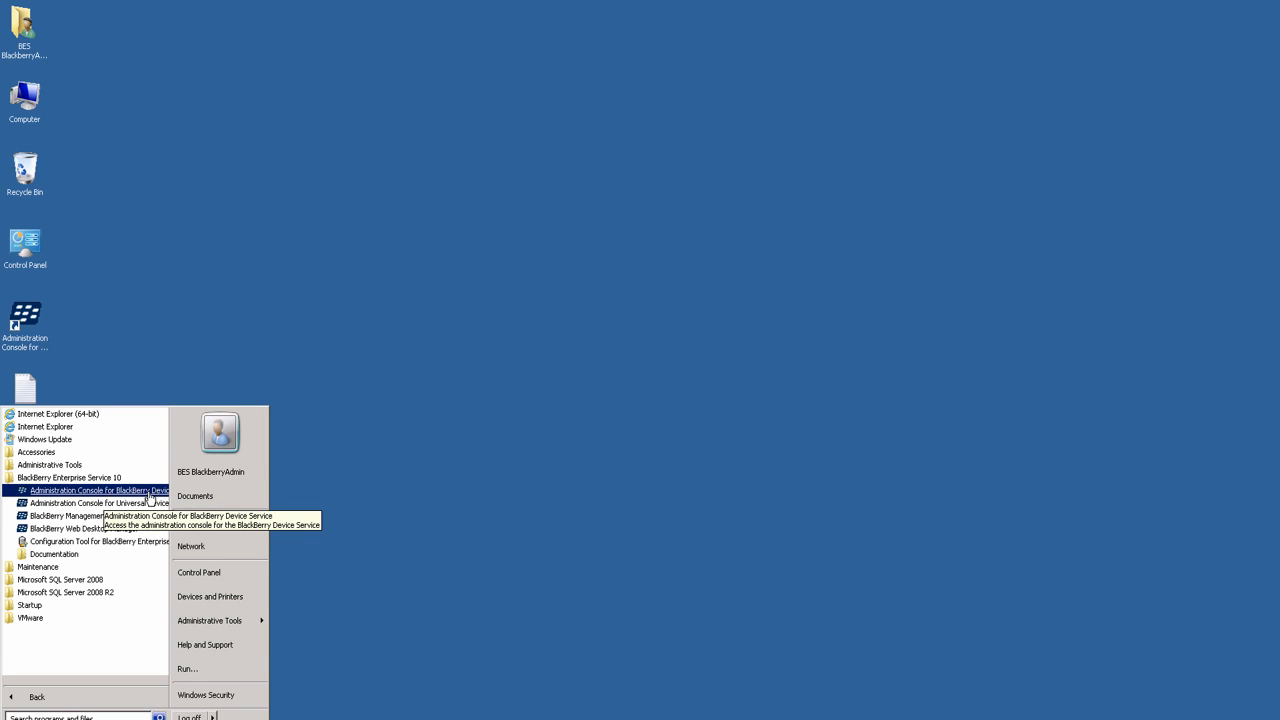
{"action": "left_click", "coordinate": [133, 492]}
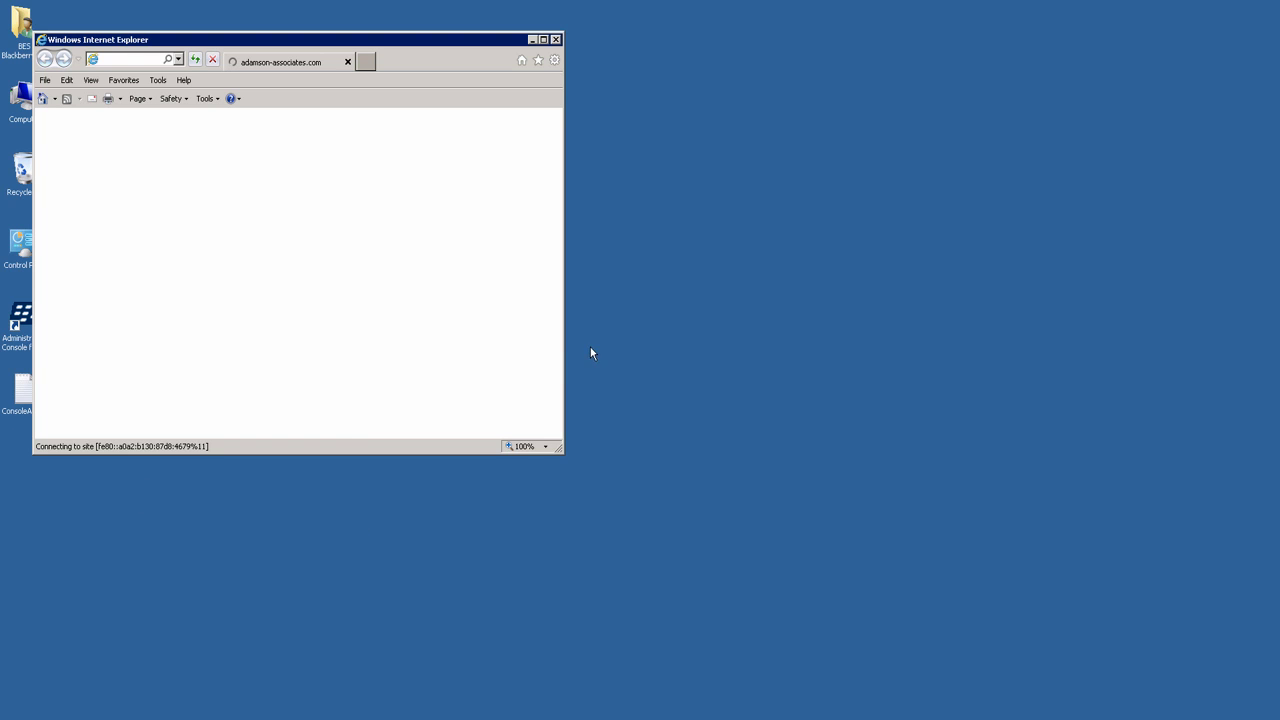
{"action": "left_click", "coordinate": [543, 39]}
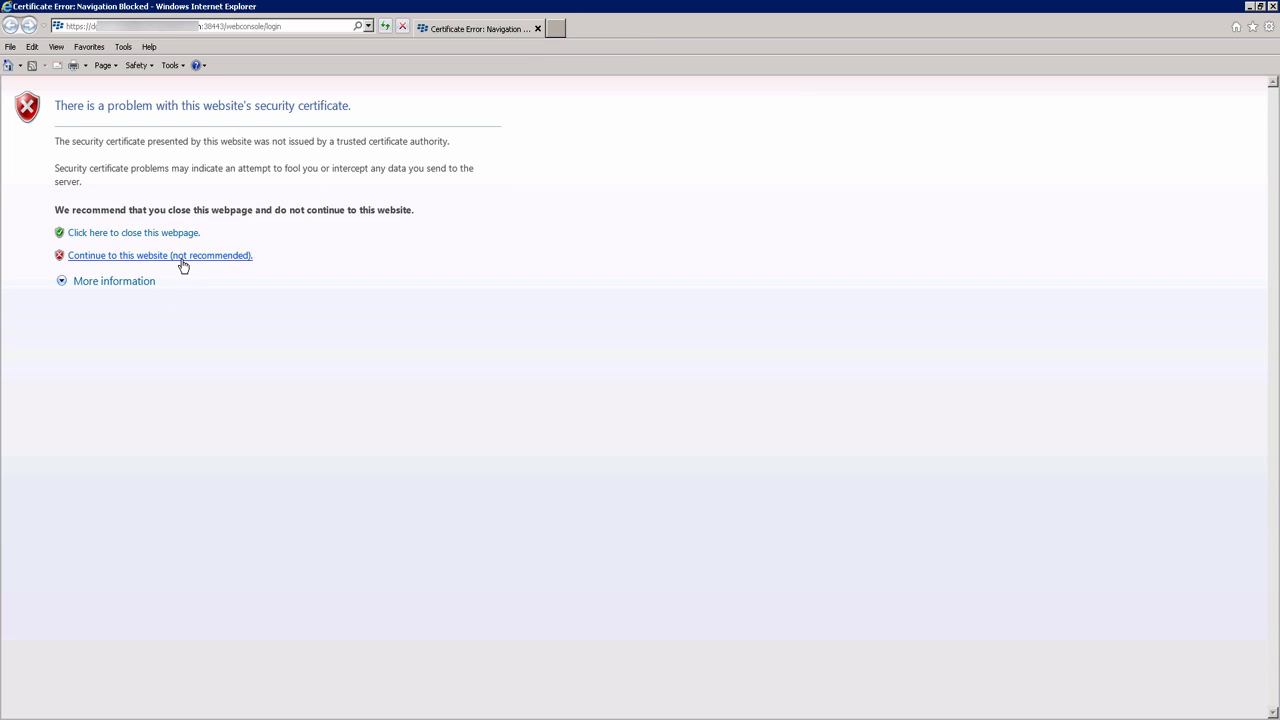
Step: Bypass the certificate warning and sign in with the administrator's user name
{"action": "left_click", "coordinate": [181, 258]}
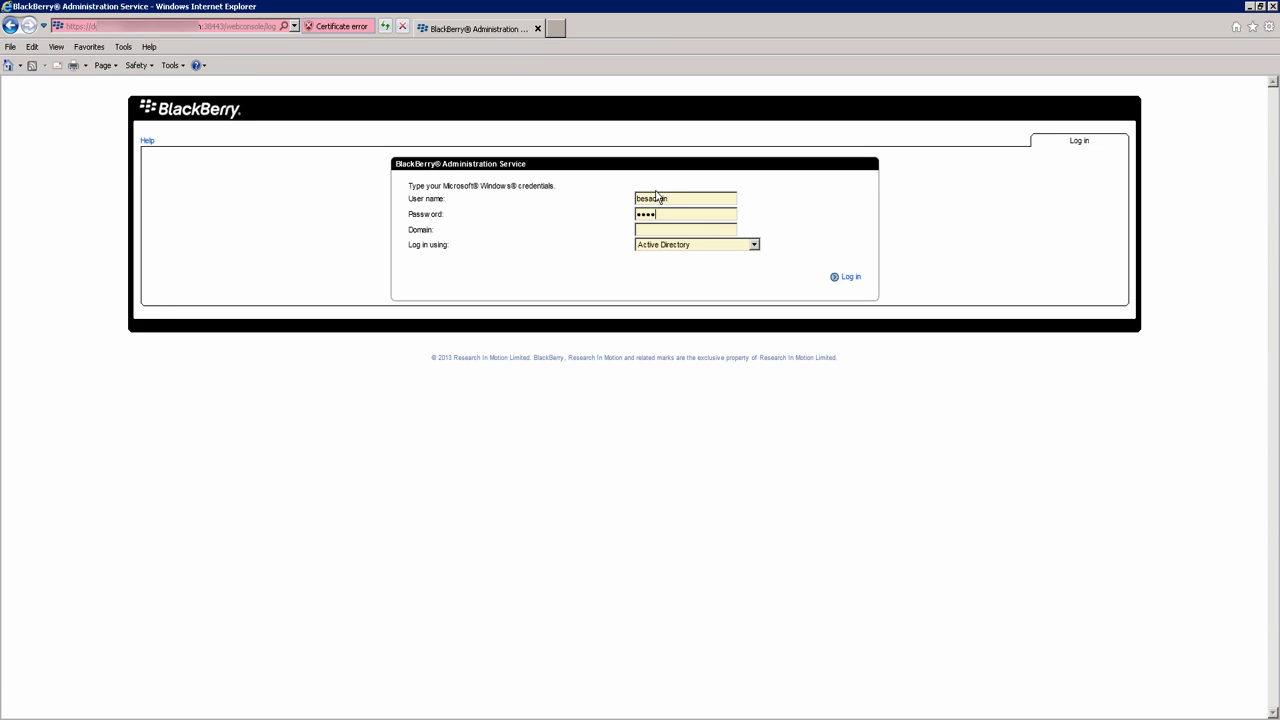
{"action": "key", "text": "Return"}
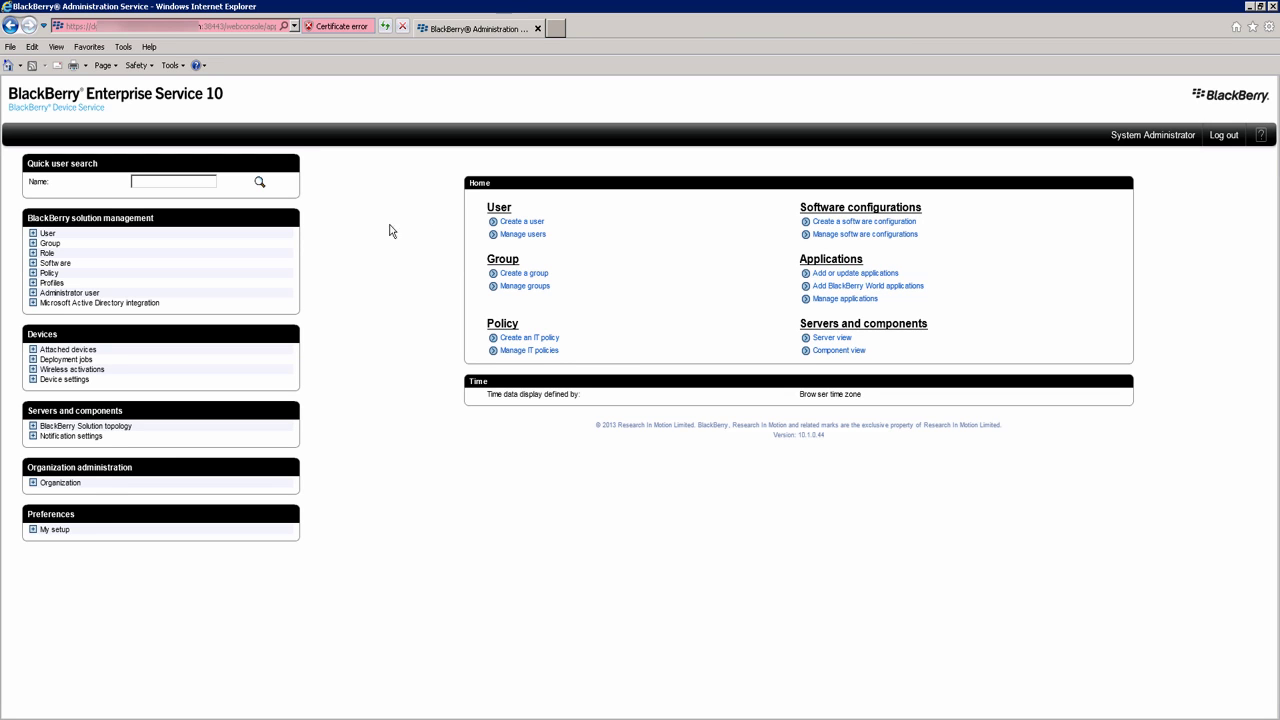
Step: Start creating a user and search the messaging directory for the user's display name
{"action": "left_click", "coordinate": [526, 221]}
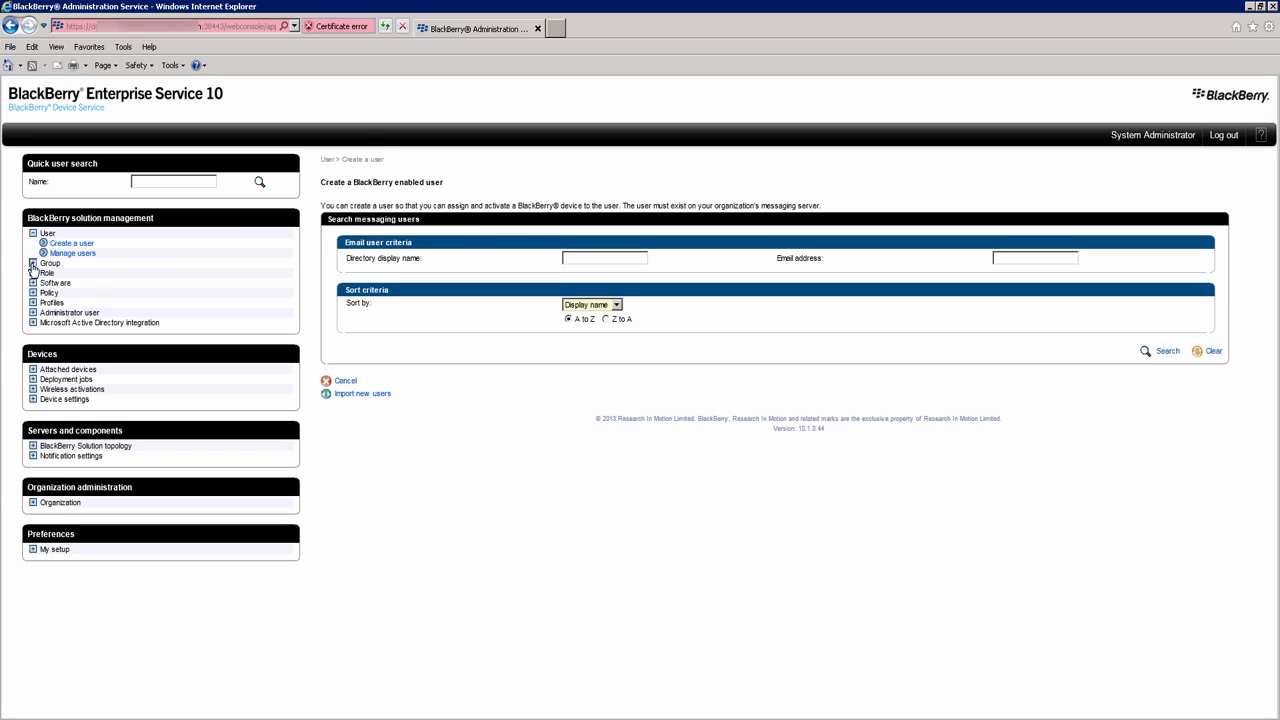
{"action": "left_click", "coordinate": [33, 262]}
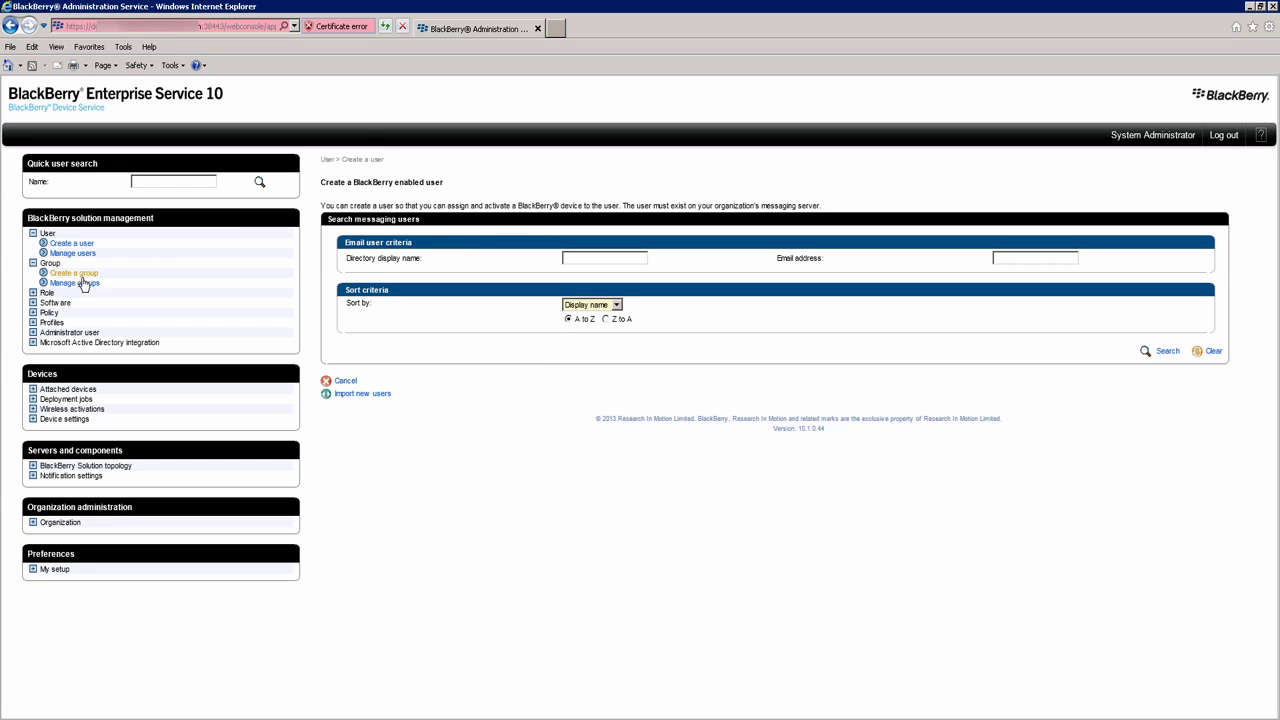
{"action": "left_click", "coordinate": [33, 568]}
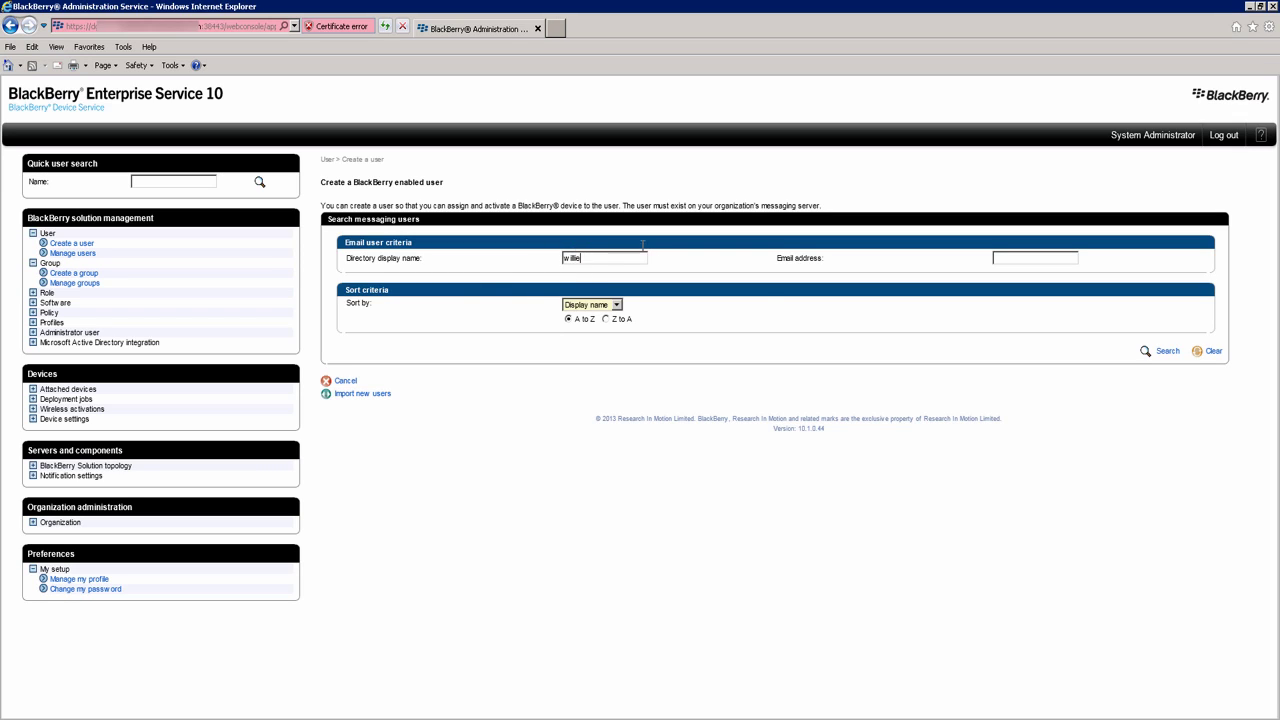
{"action": "left_click", "coordinate": [1166, 352]}
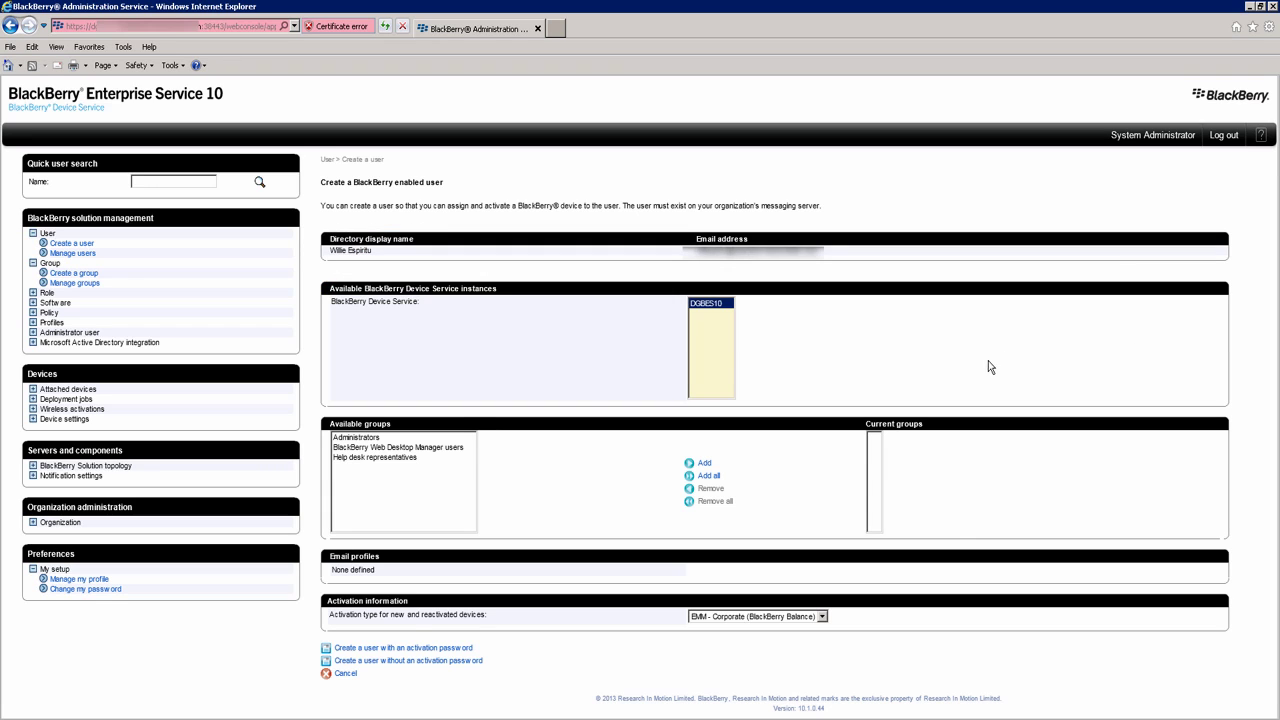
Step: Add the BlackBerry Web Desktop Manager users group and keep EMM - Corporate activation type
{"action": "left_click", "coordinate": [374, 448]}
{"action": "left_click", "coordinate": [705, 464]}
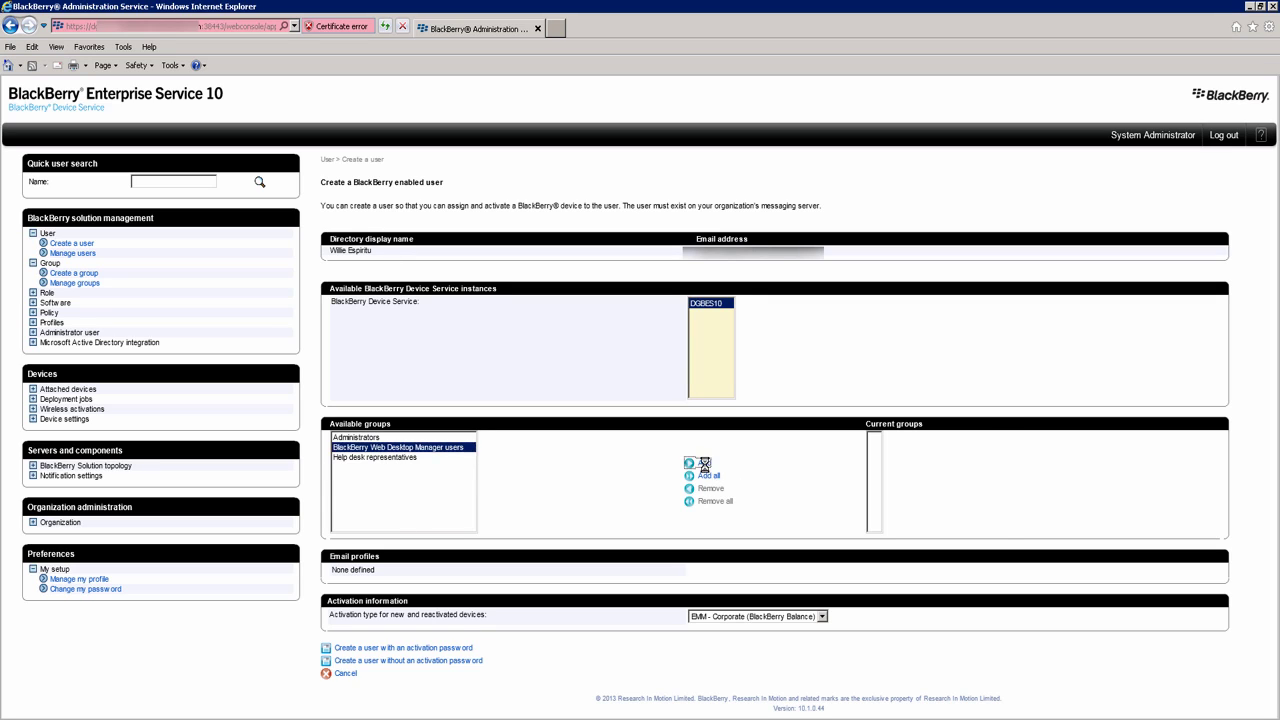
{"action": "left_click", "coordinate": [822, 616]}
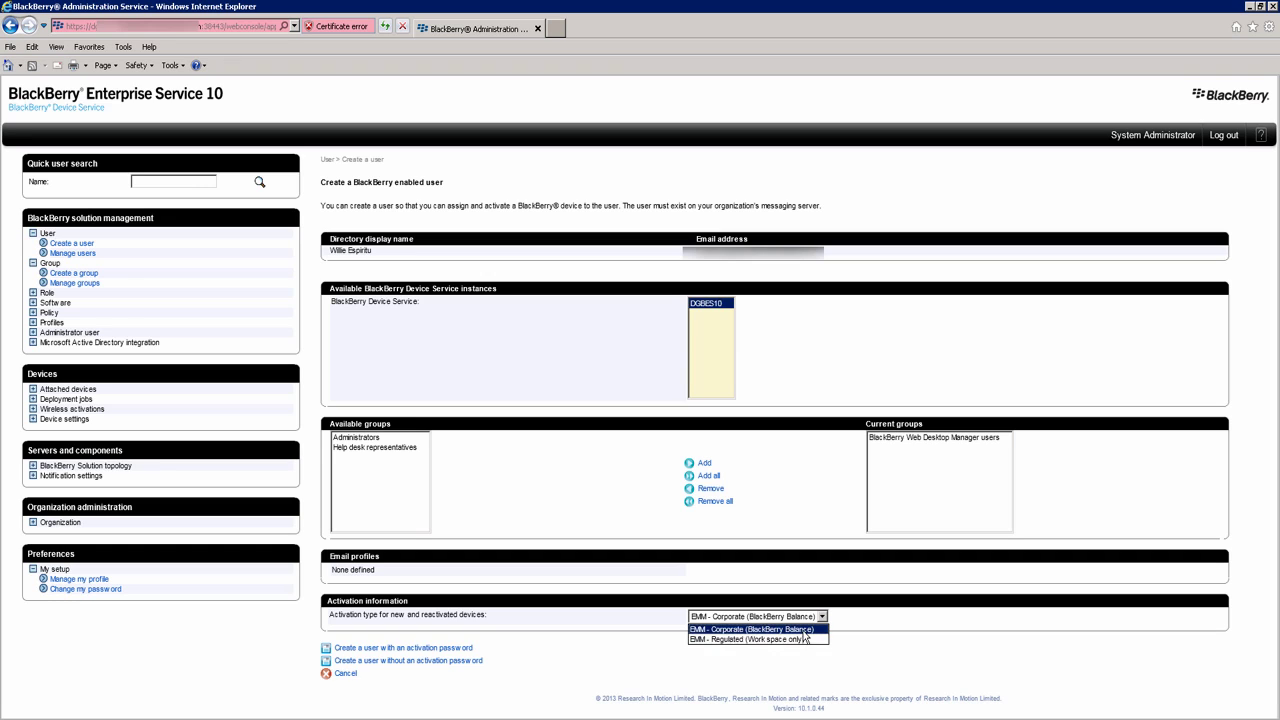
{"action": "left_click", "coordinate": [740, 629]}
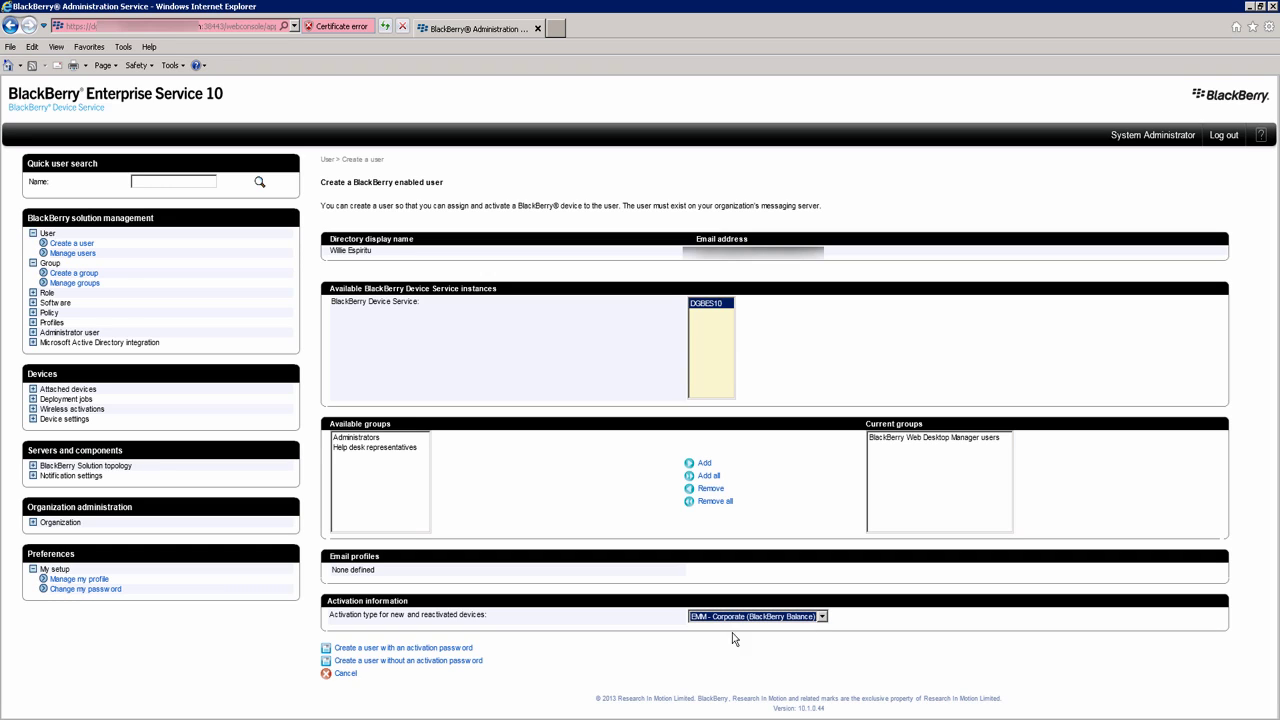
Step: Create the user with a 48-hour activation password, then open Manage users and Manage groups
{"action": "left_click", "coordinate": [422, 649]}
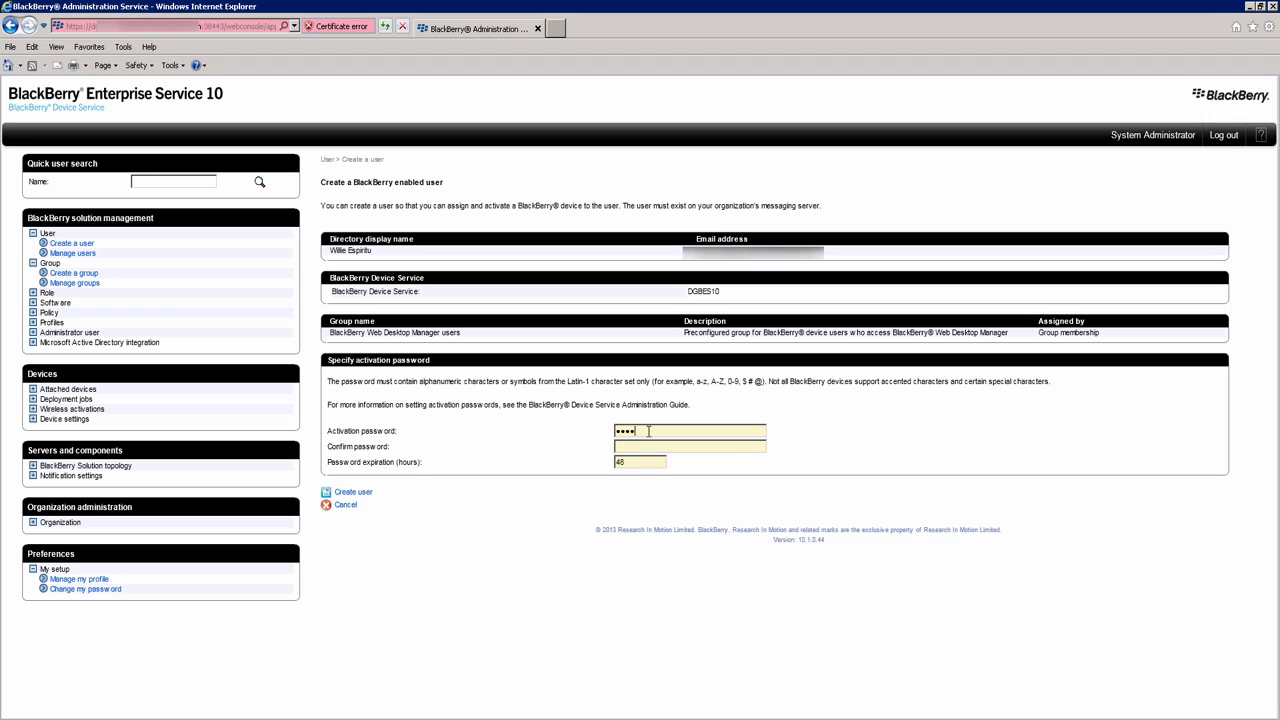
{"action": "type", "text": "••••"}
{"action": "left_click", "coordinate": [362, 492]}
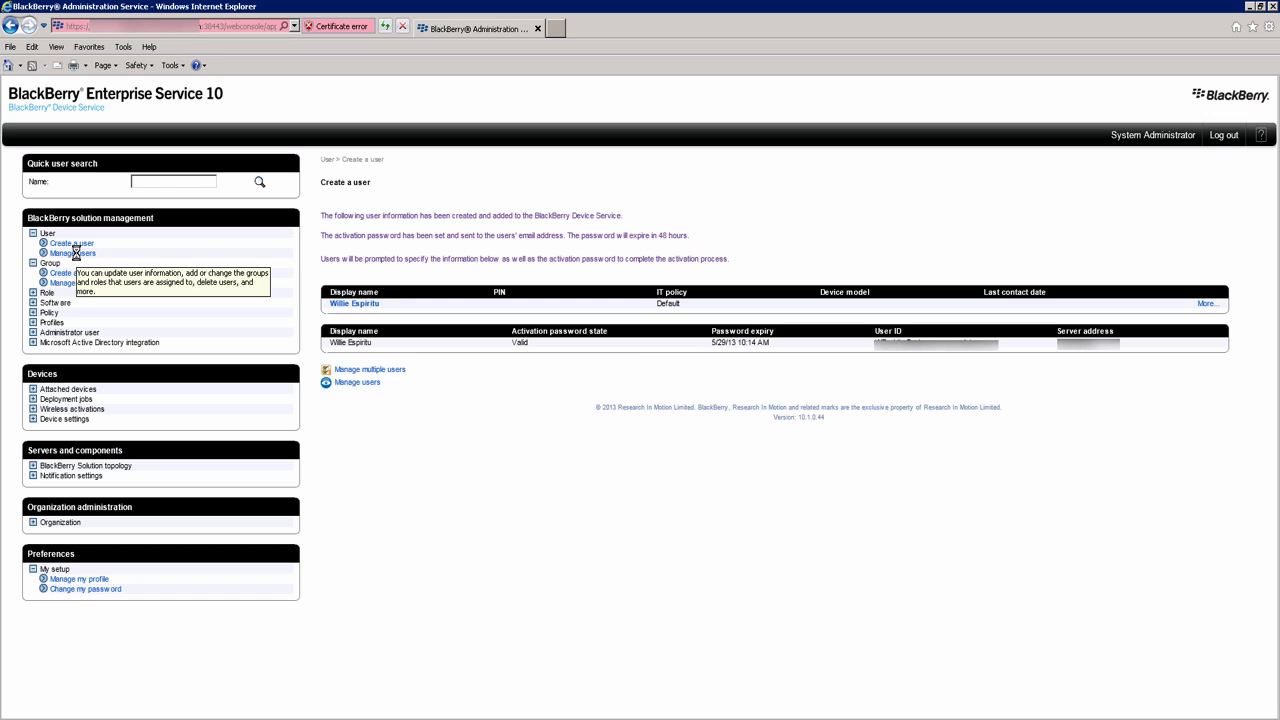
{"action": "left_click", "coordinate": [75, 253]}
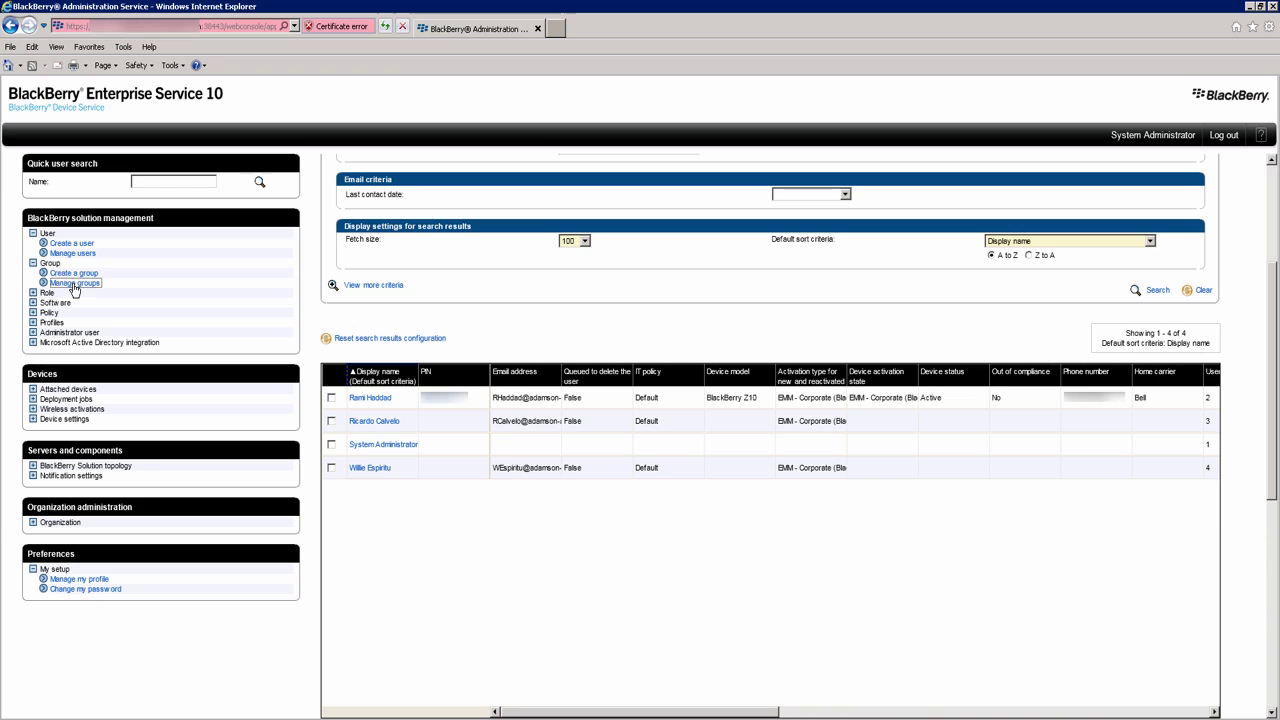
{"action": "left_click", "coordinate": [72, 284]}
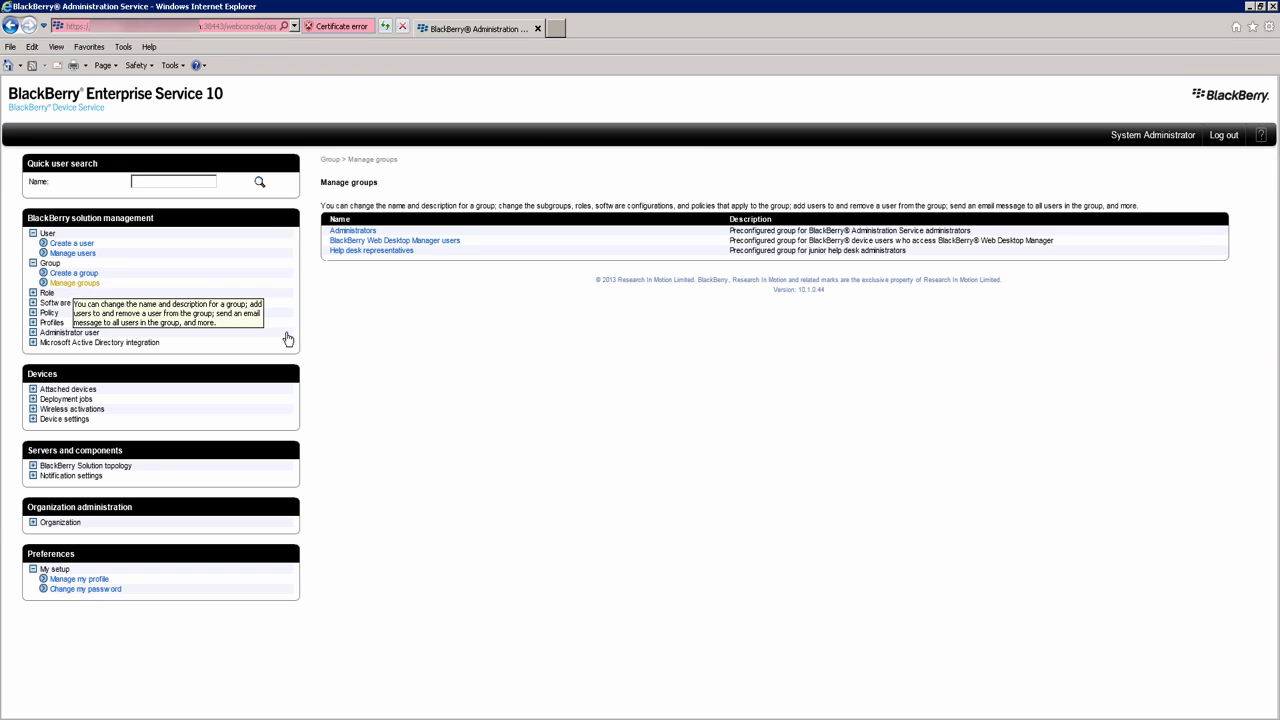